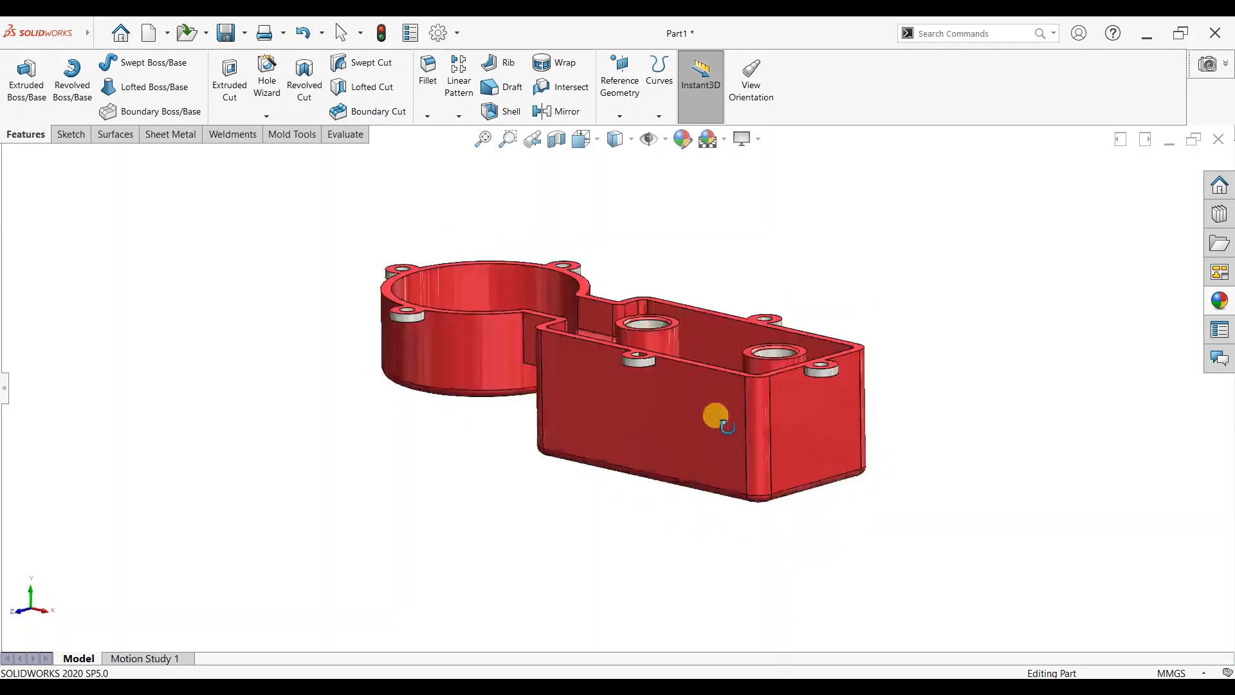
Examine the interior of the finished housing with a section view through the Front Plane
{"action": "left_click", "coordinate": [475, 427]}
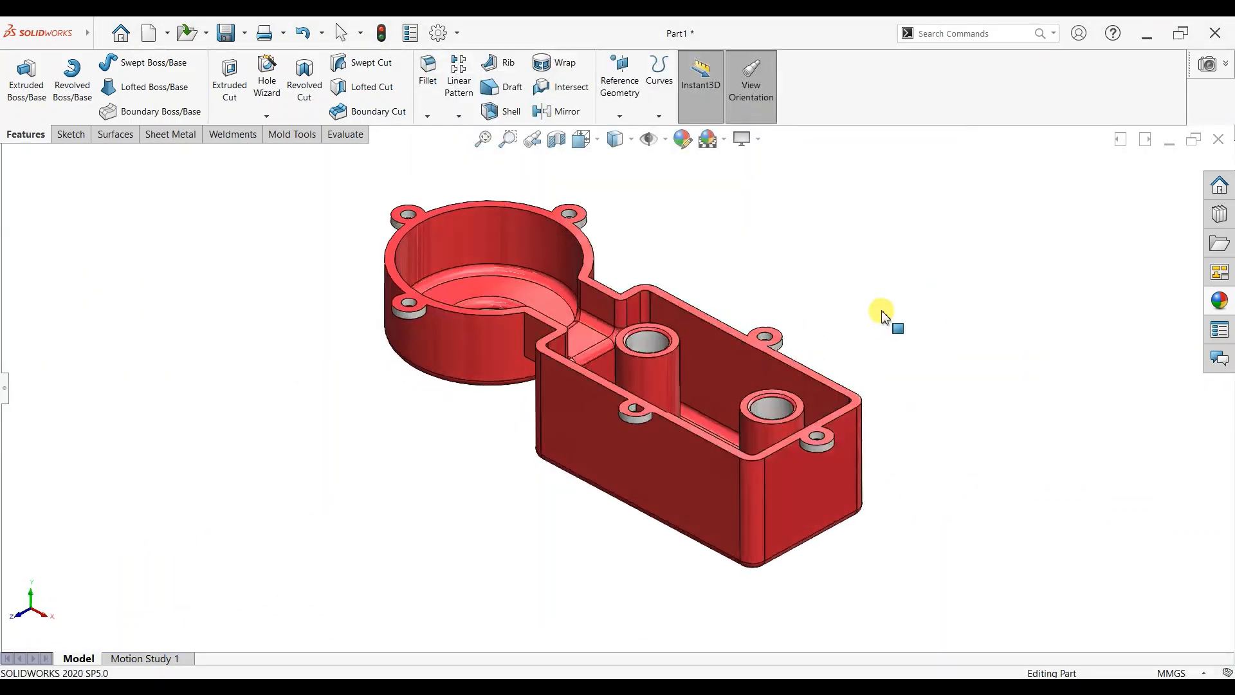
{"action": "left_click", "coordinate": [557, 139]}
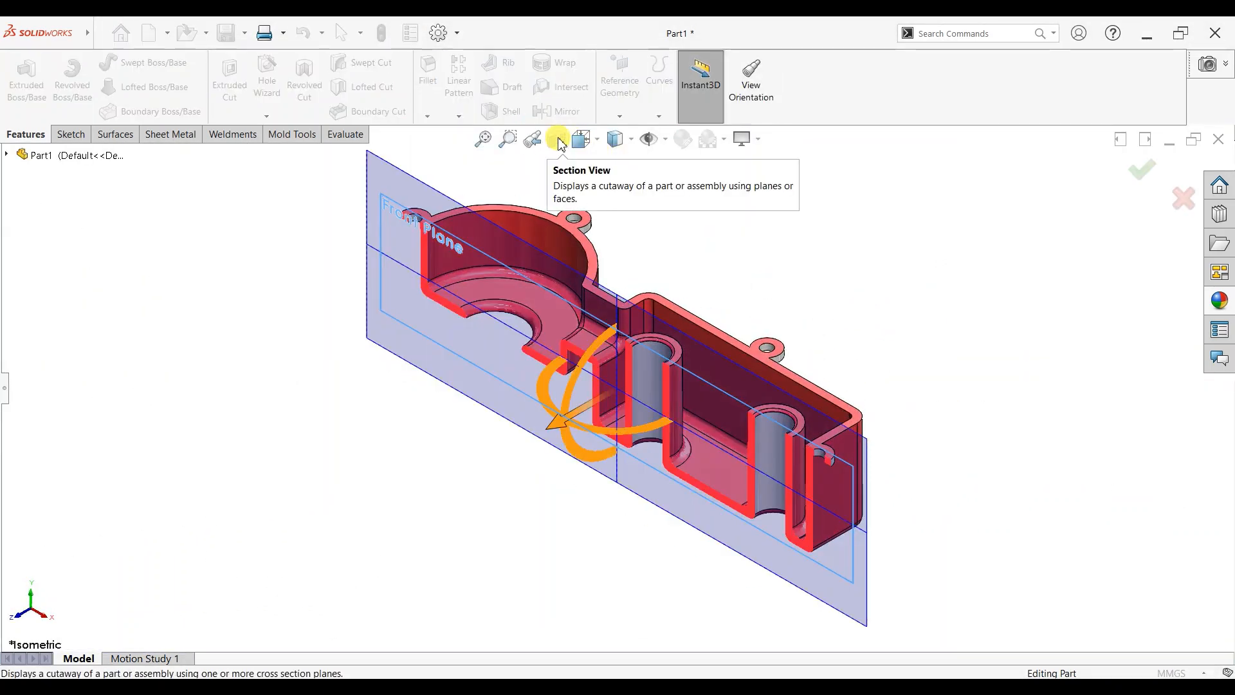
{"action": "left_click", "coordinate": [1137, 182]}
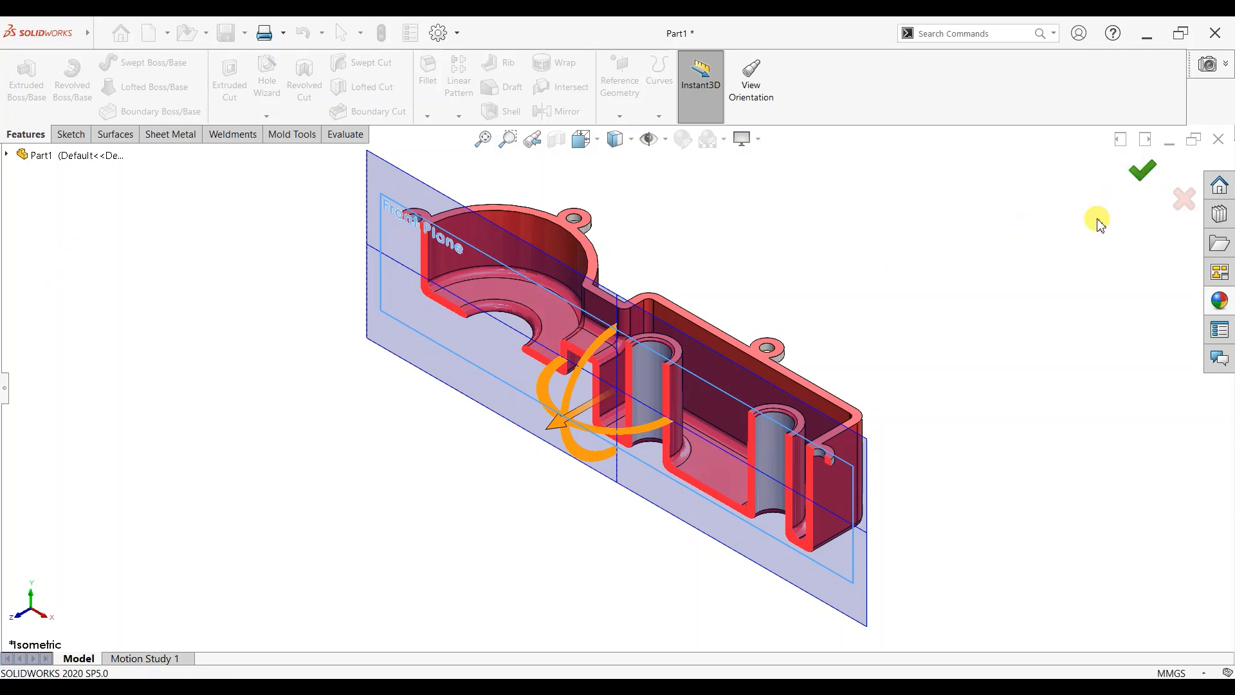
{"action": "middle_click_drag", "start_coordinate": [843, 469], "coordinate": [835, 502]}
{"action": "left_click", "coordinate": [557, 140]}
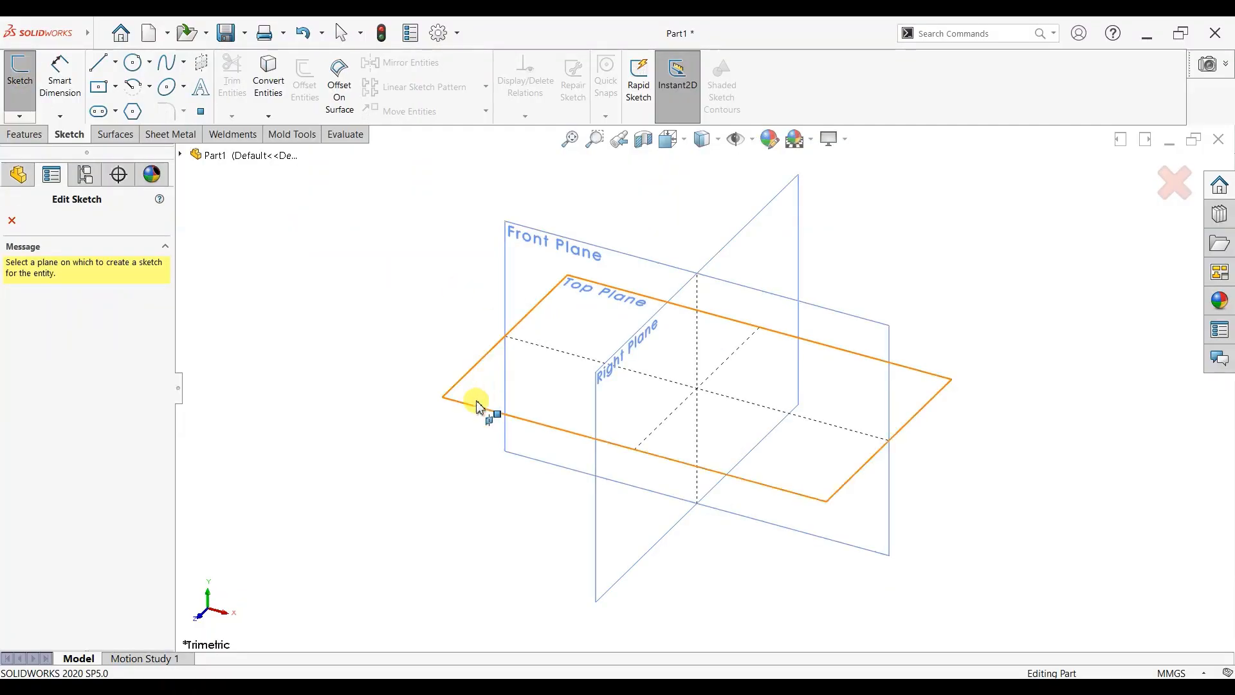
Start a sketch on the Top Plane and draw a circle of about 57 mm radius centred on the origin
{"action": "left_click", "coordinate": [474, 400]}
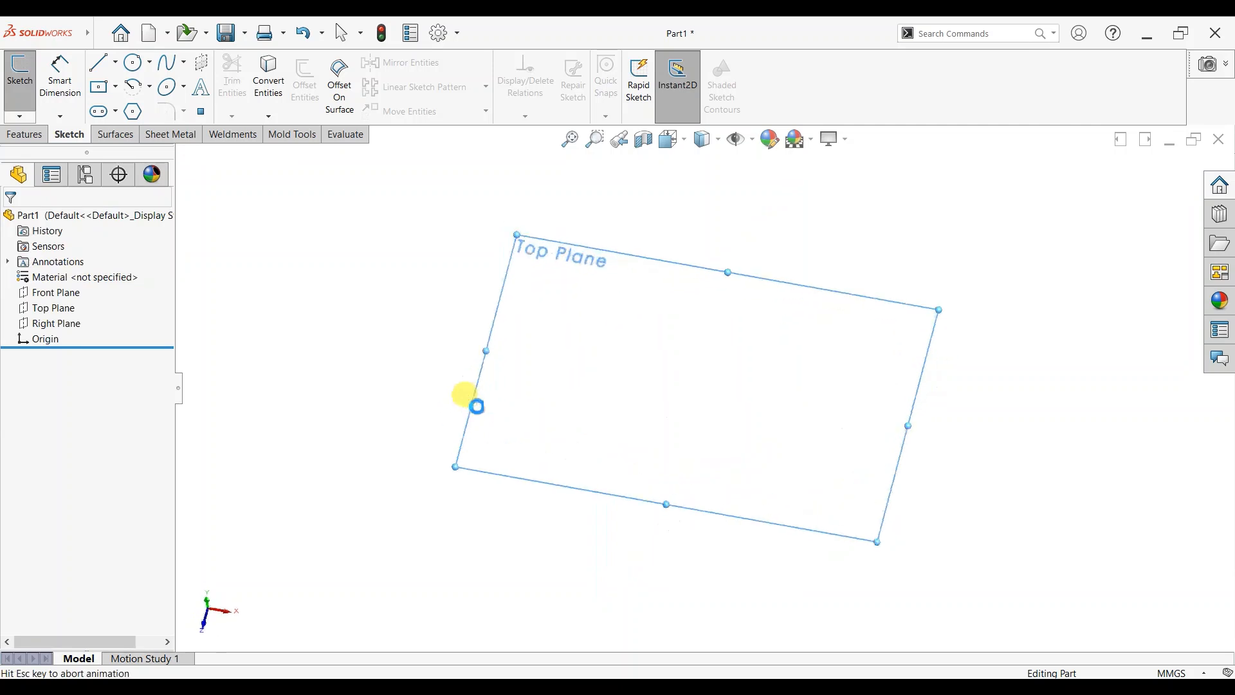
{"action": "left_click", "coordinate": [133, 62]}
{"action": "left_click", "coordinate": [705, 389]}
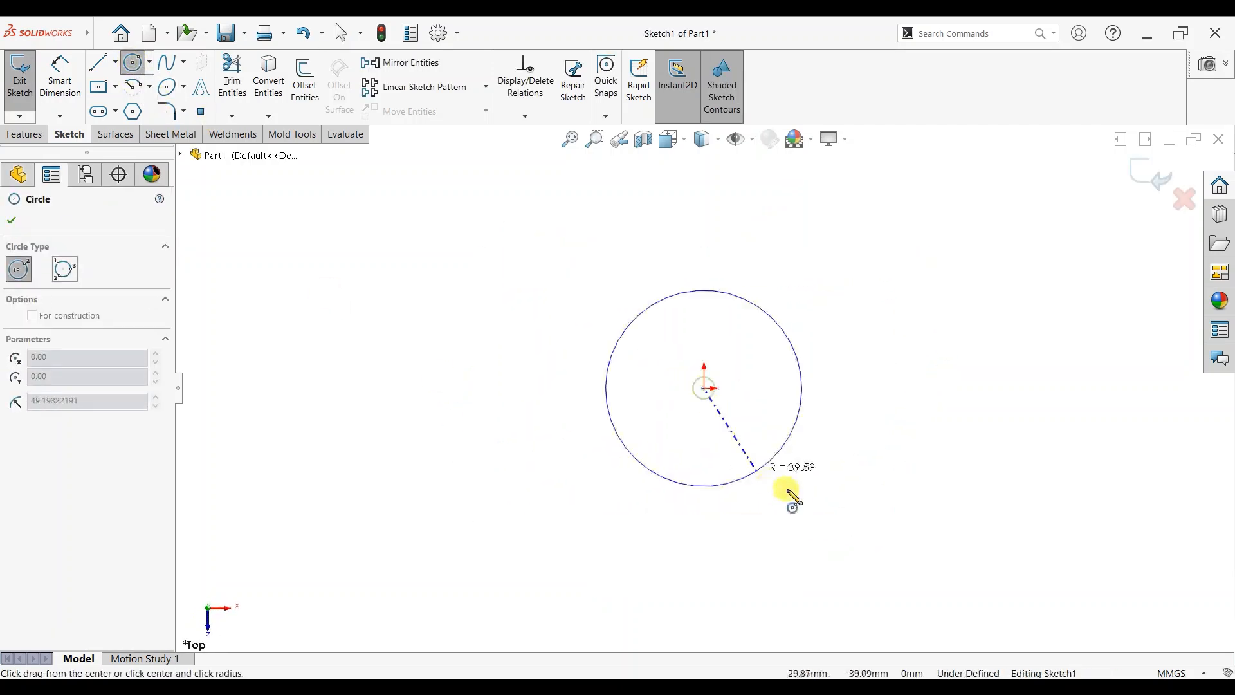
{"action": "left_click", "coordinate": [796, 495]}
Sketch a center rectangle of about 182 by 92 mm beside the circle, with its centre level with the origin
{"action": "scroll", "coordinate": [959, 392], "scroll_direction": "up", "scroll_amount": 3}
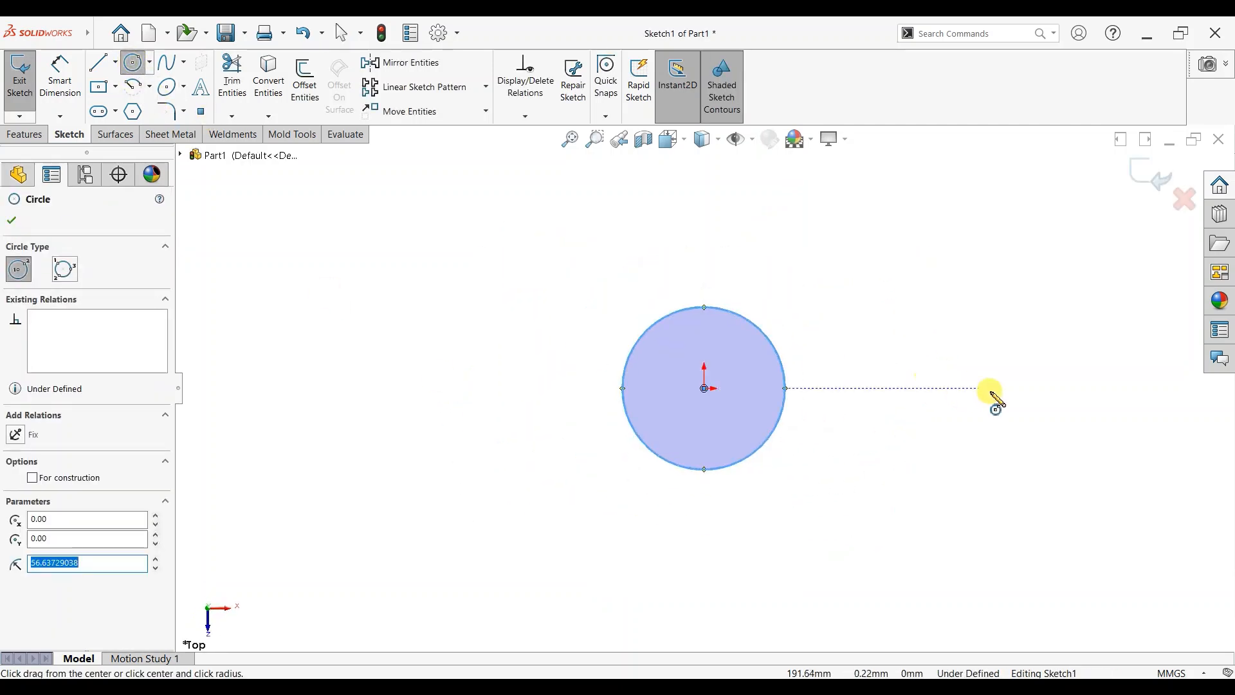
{"action": "scroll", "coordinate": [559, 264], "scroll_direction": "down", "scroll_amount": 2}
{"action": "left_click", "coordinate": [98, 87]}
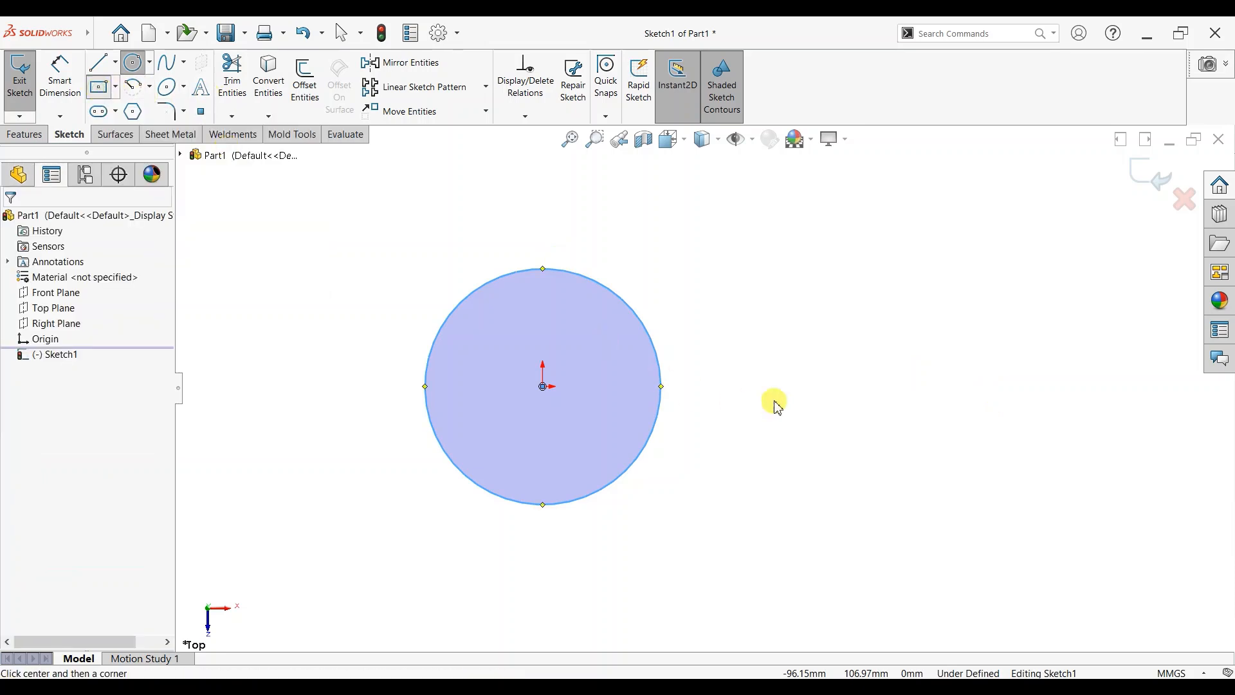
{"action": "left_click", "coordinate": [845, 386]}
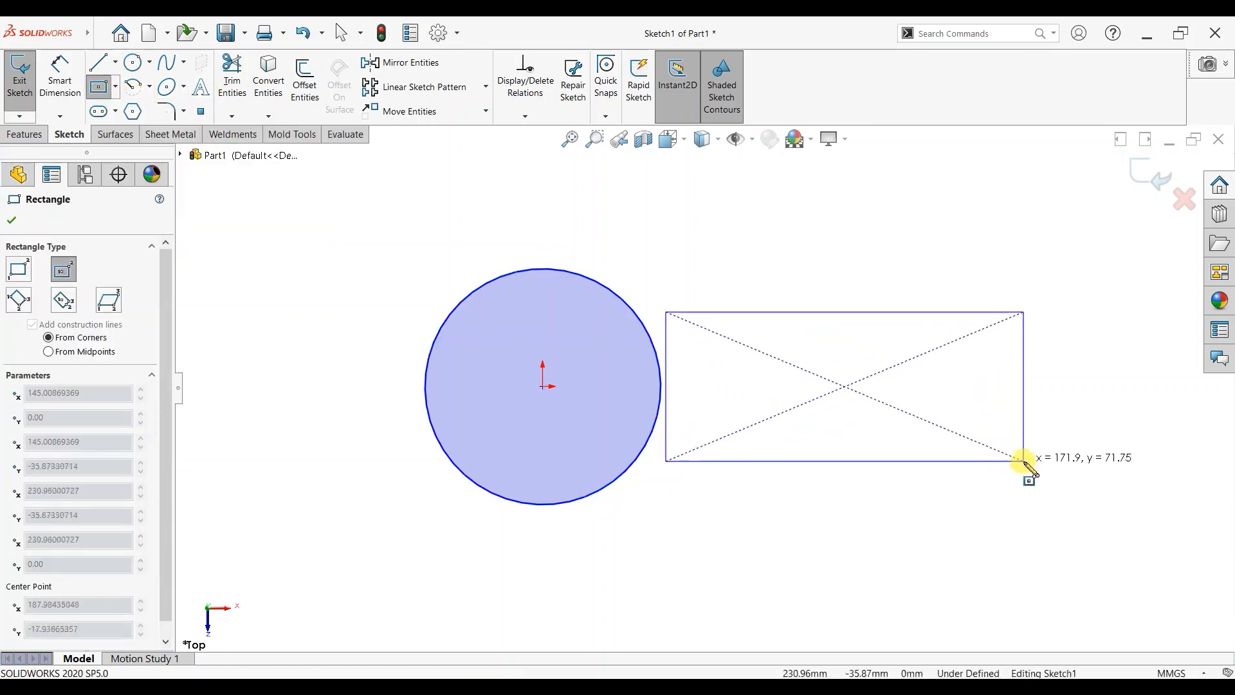
{"action": "left_click", "coordinate": [1024, 476]}
{"action": "right_click", "coordinate": [762, 197]}
{"action": "left_click", "coordinate": [764, 205]}
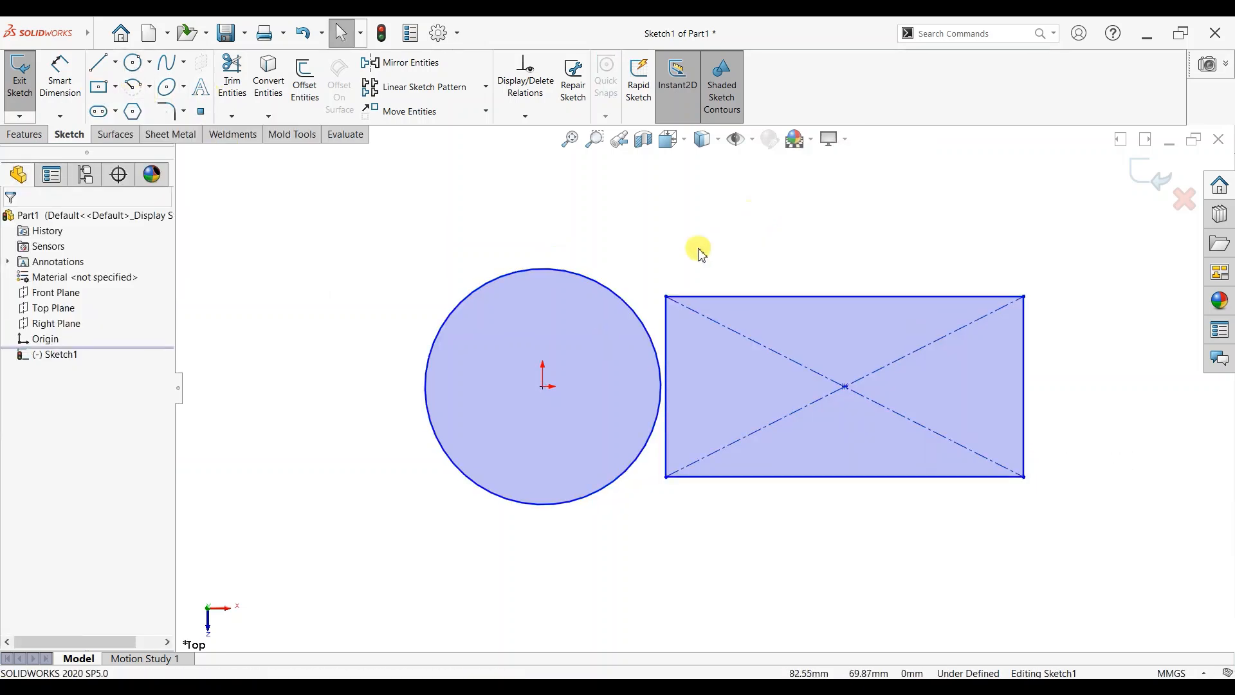
Dimension the circle's diameter as 120 mm
{"action": "left_click", "coordinate": [53, 83]}
{"action": "left_click", "coordinate": [515, 273]}
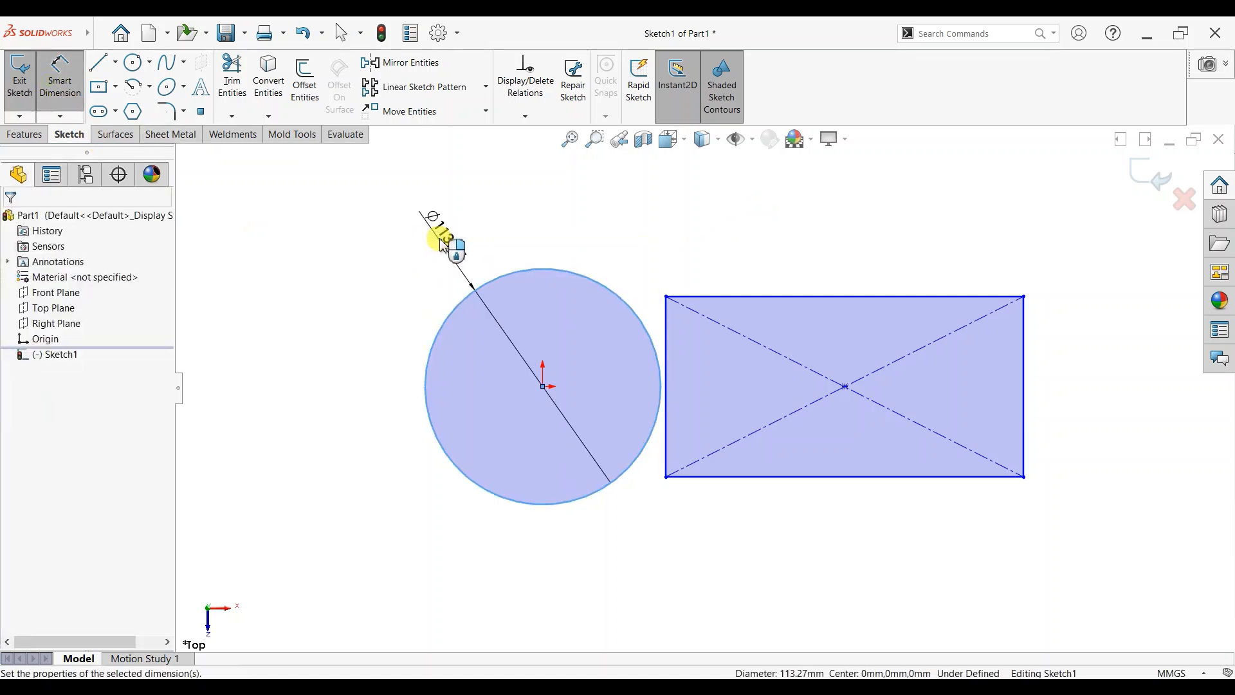
{"action": "left_click", "coordinate": [436, 238]}
{"action": "type", "text": "120"}
{"action": "key", "text": "Return"}
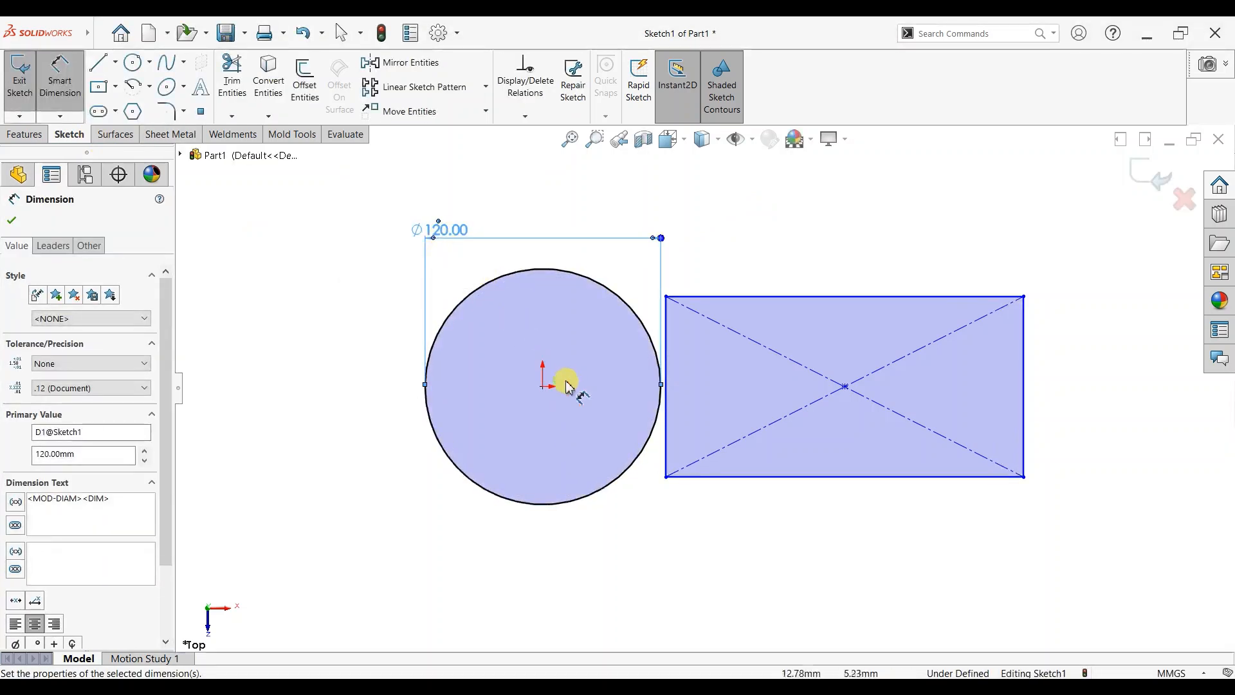
Set the horizontal distance from the circle's centre to the rectangle's nearest vertical edge to 80 mm
{"action": "left_click", "coordinate": [544, 388]}
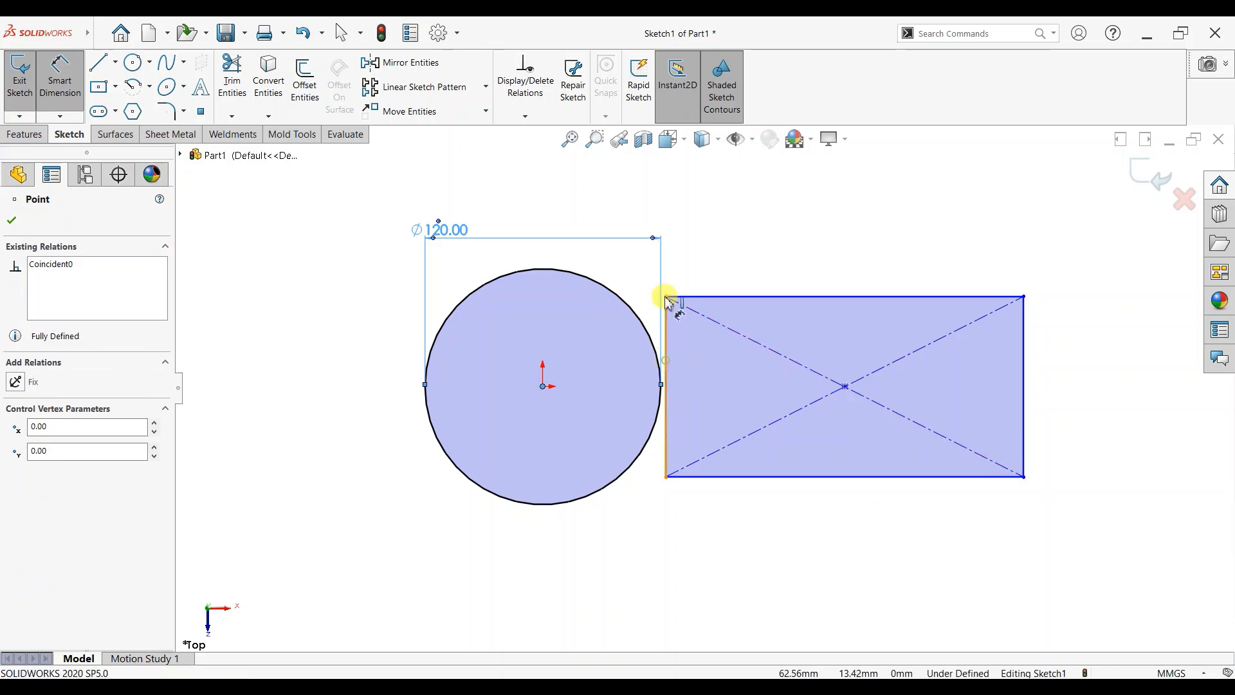
{"action": "left_click", "coordinate": [666, 307]}
{"action": "left_click", "coordinate": [637, 217]}
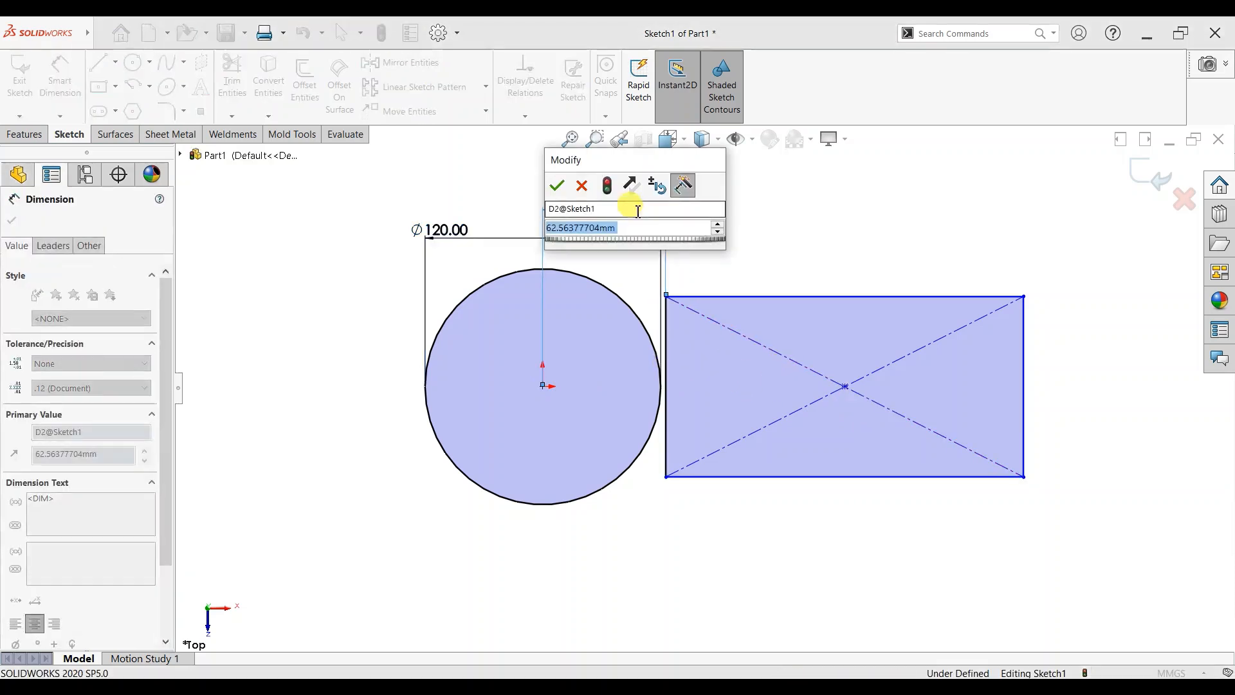
{"action": "type", "text": "80"}
{"action": "key", "text": "Return"}
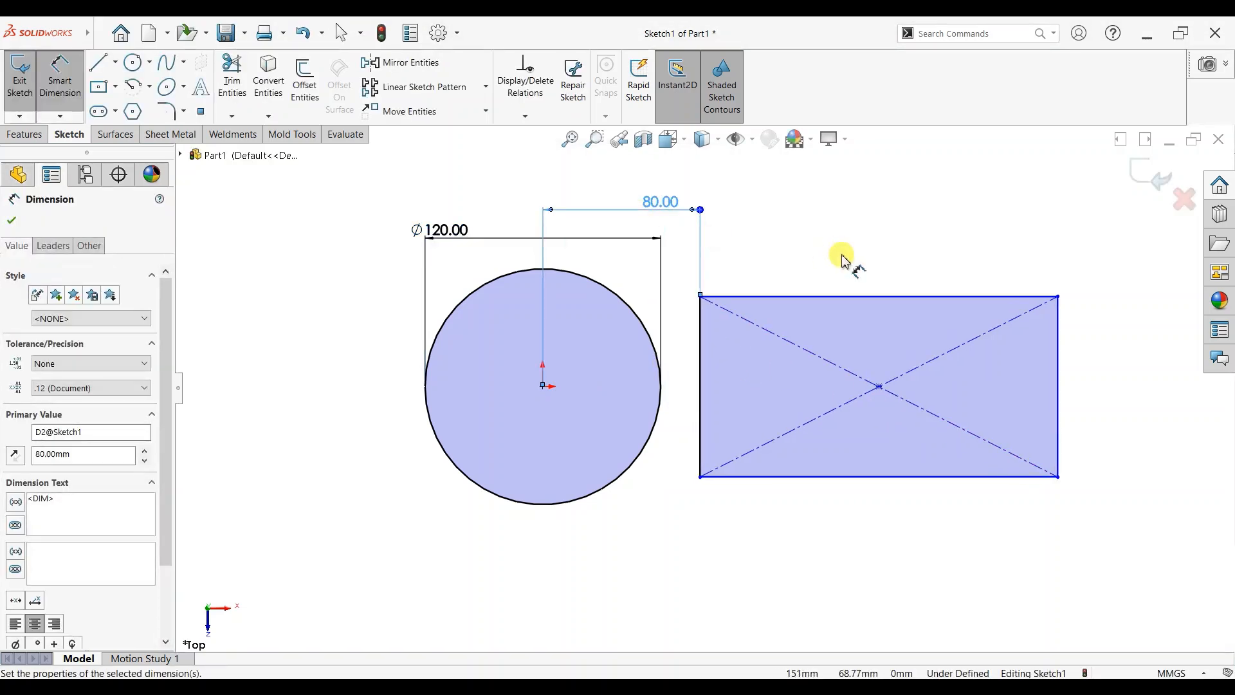
Dimension the rectangle as 180 mm long and 95 mm high
{"action": "left_click", "coordinate": [851, 296]}
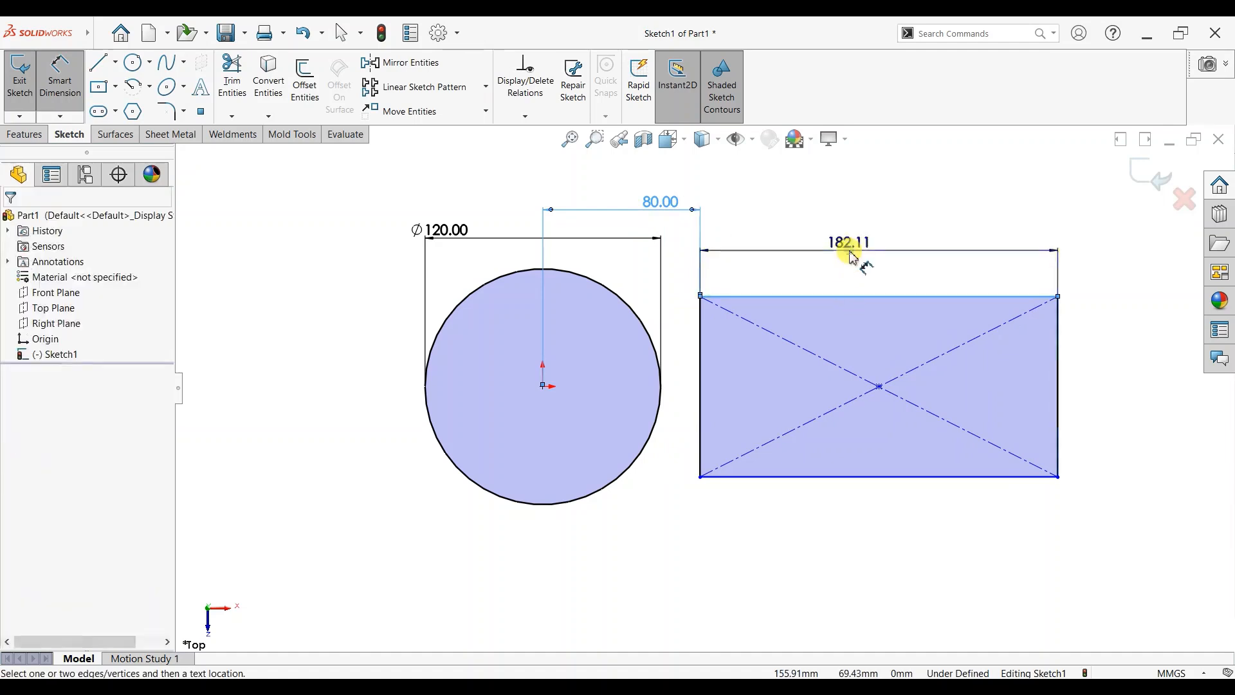
{"action": "left_click", "coordinate": [850, 256]}
{"action": "type", "text": "180"}
{"action": "key", "text": "Return"}
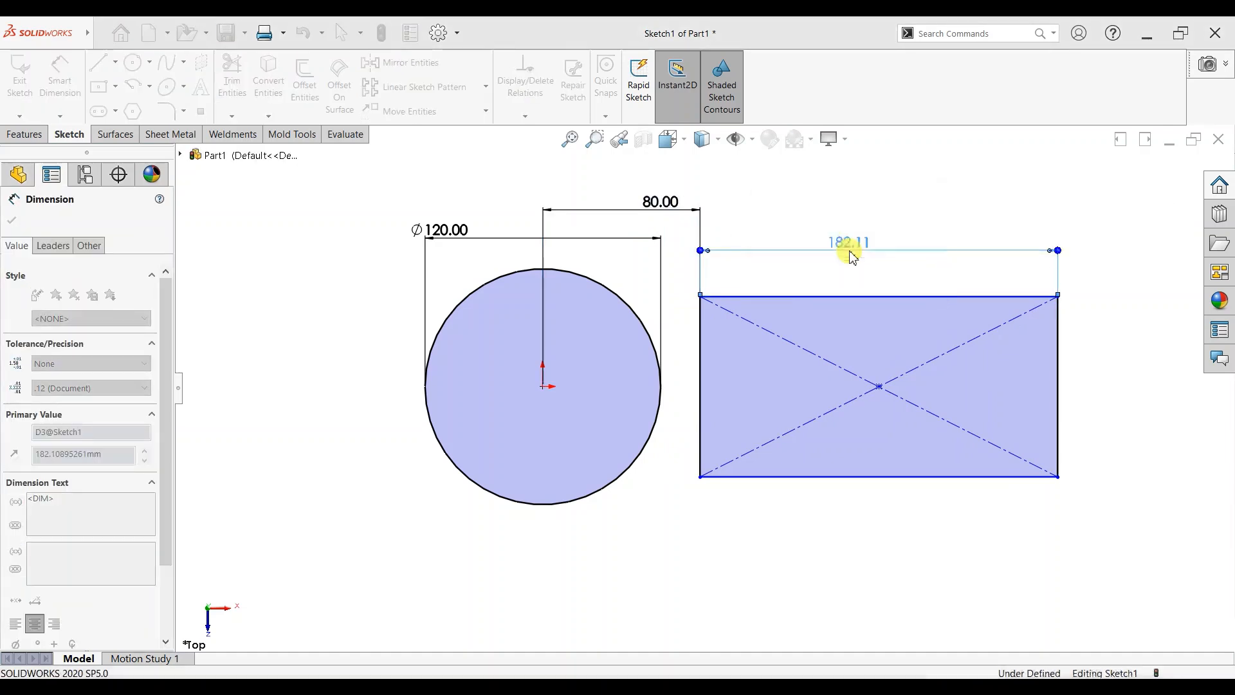
{"action": "left_click", "coordinate": [1053, 364]}
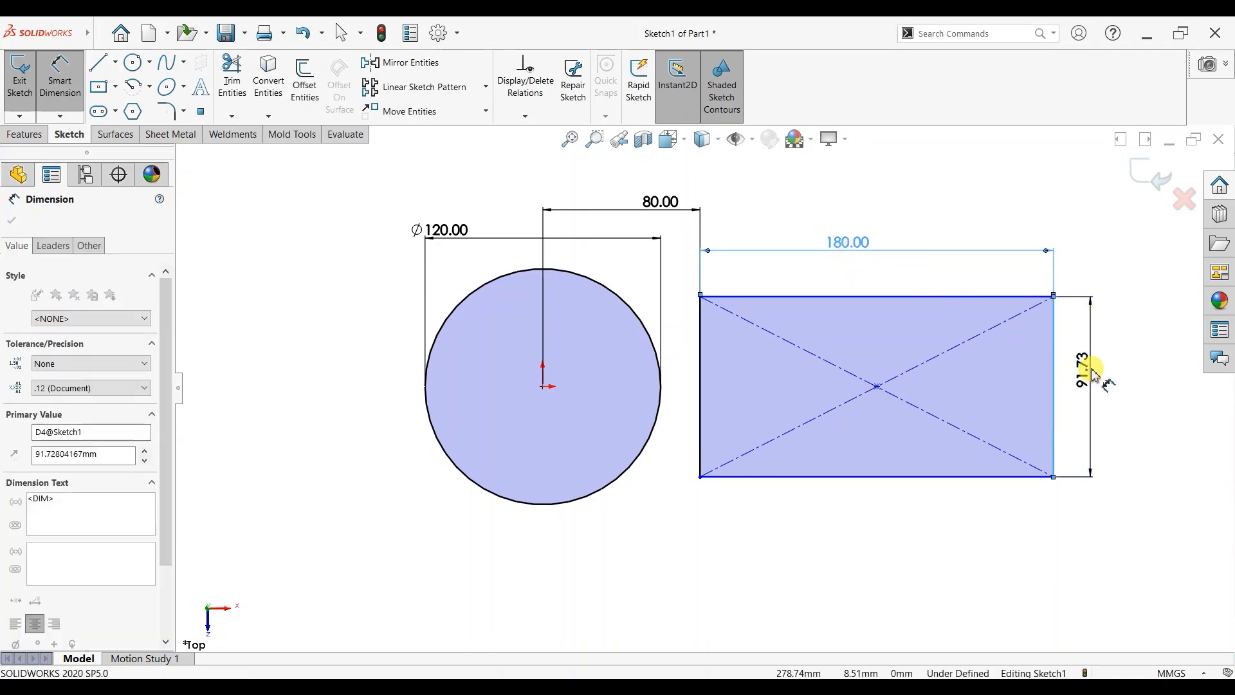
{"action": "left_click", "coordinate": [1091, 372]}
{"action": "type", "text": "95"}
{"action": "key", "text": "Return"}
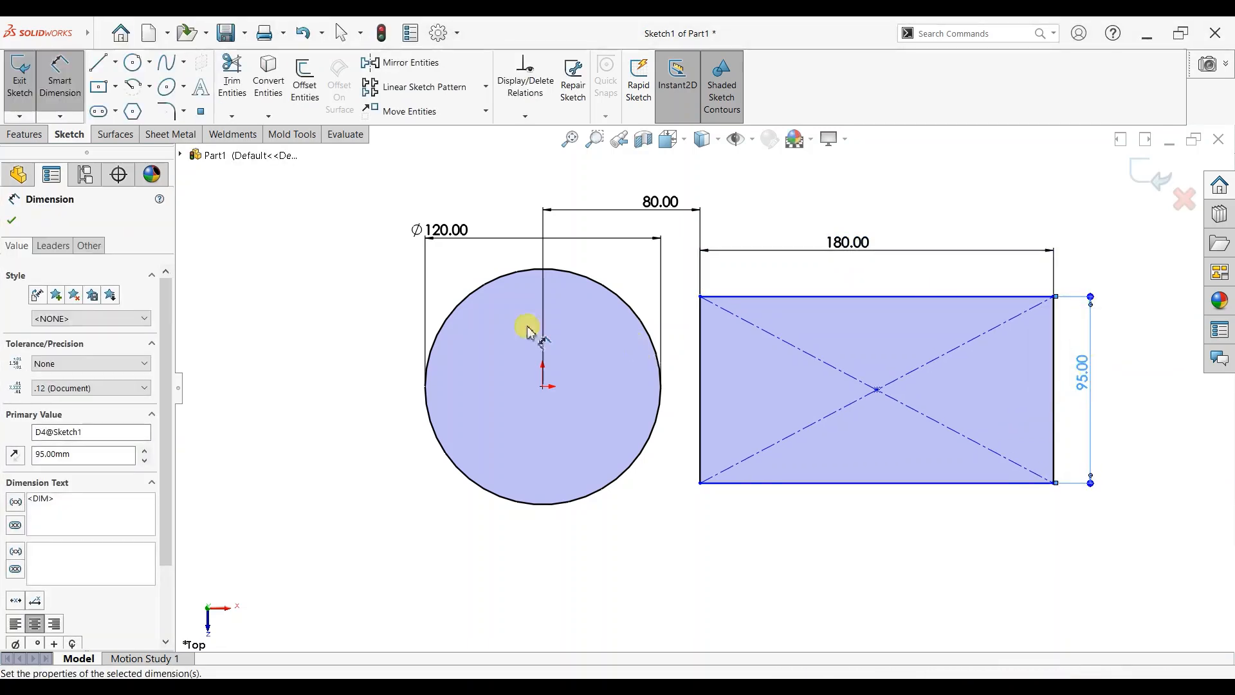
{"action": "left_click", "coordinate": [12, 220]}
Sketch a corner rectangle about 50 mm high that bridges the gap and overlaps both the circle and the large rectangle
{"action": "left_click", "coordinate": [115, 86]}
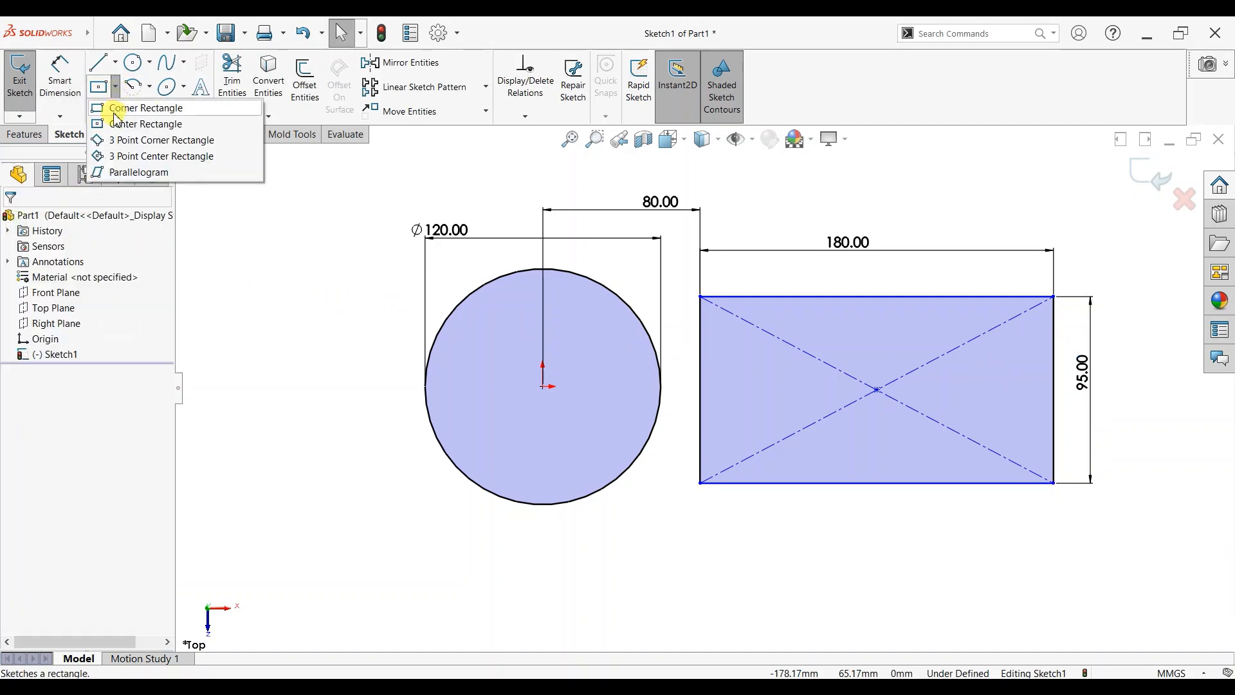
{"action": "left_click", "coordinate": [119, 109]}
{"action": "left_click", "coordinate": [614, 338]}
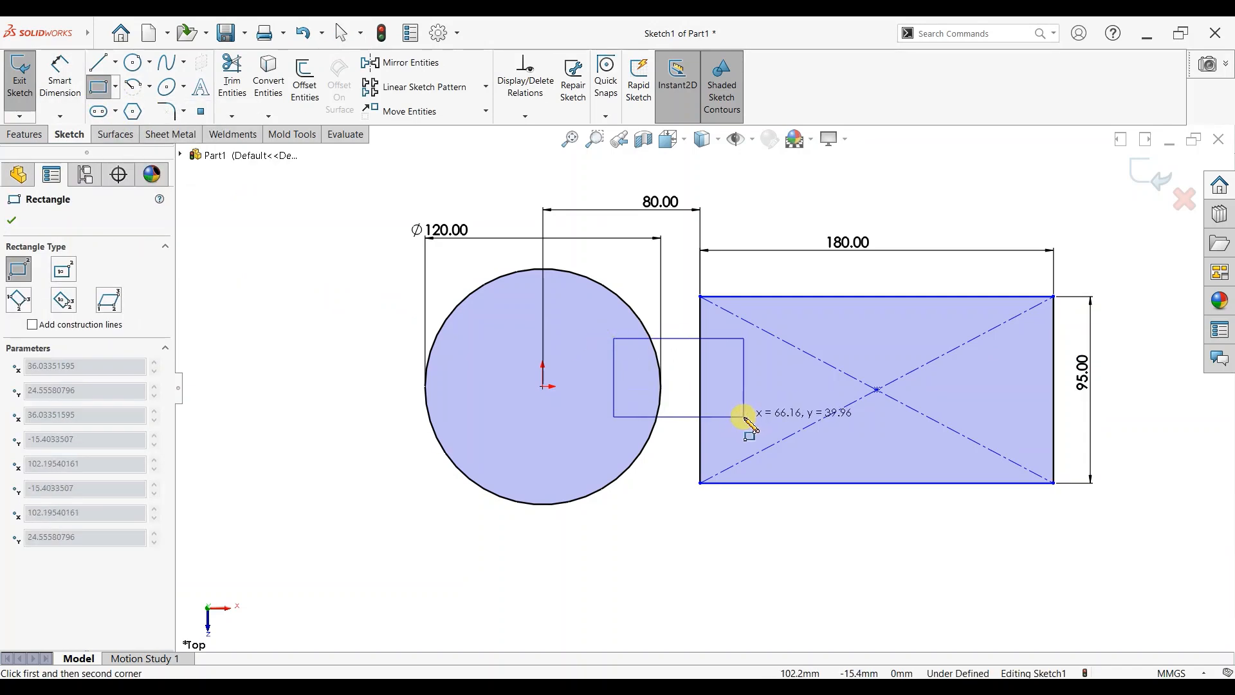
{"action": "left_click", "coordinate": [746, 437]}
{"action": "right_click", "coordinate": [757, 257]}
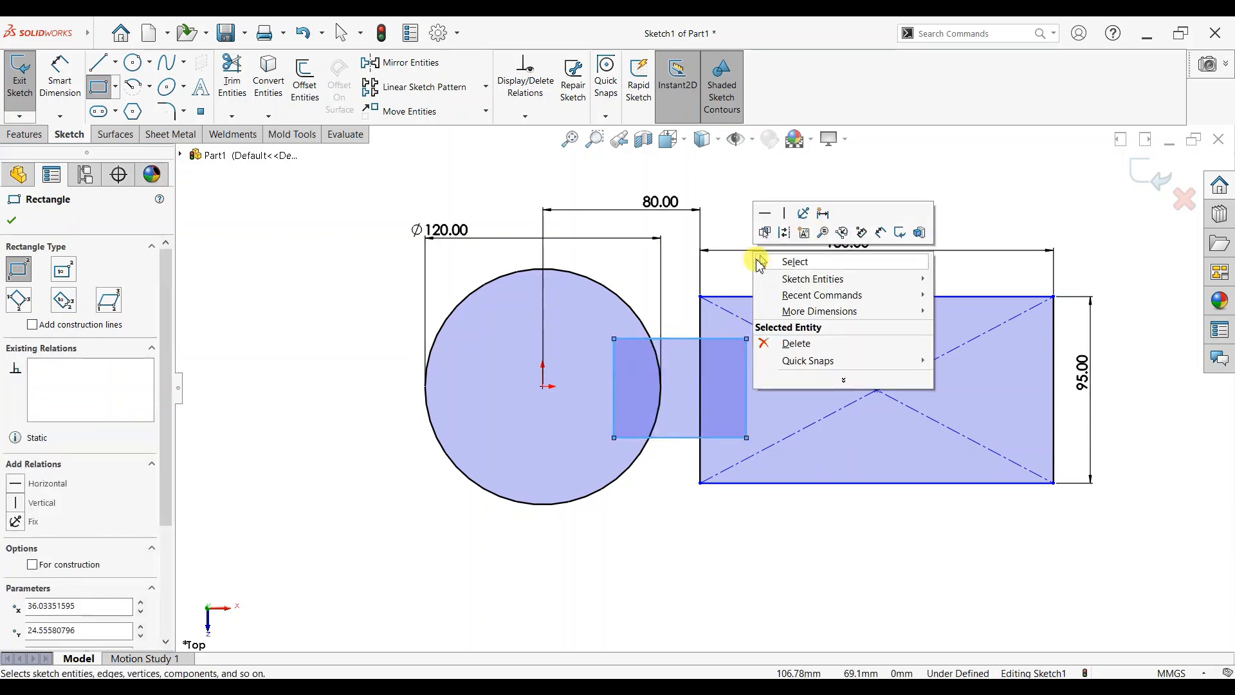
{"action": "left_click", "coordinate": [794, 260]}
{"action": "key", "text": "Escape"}
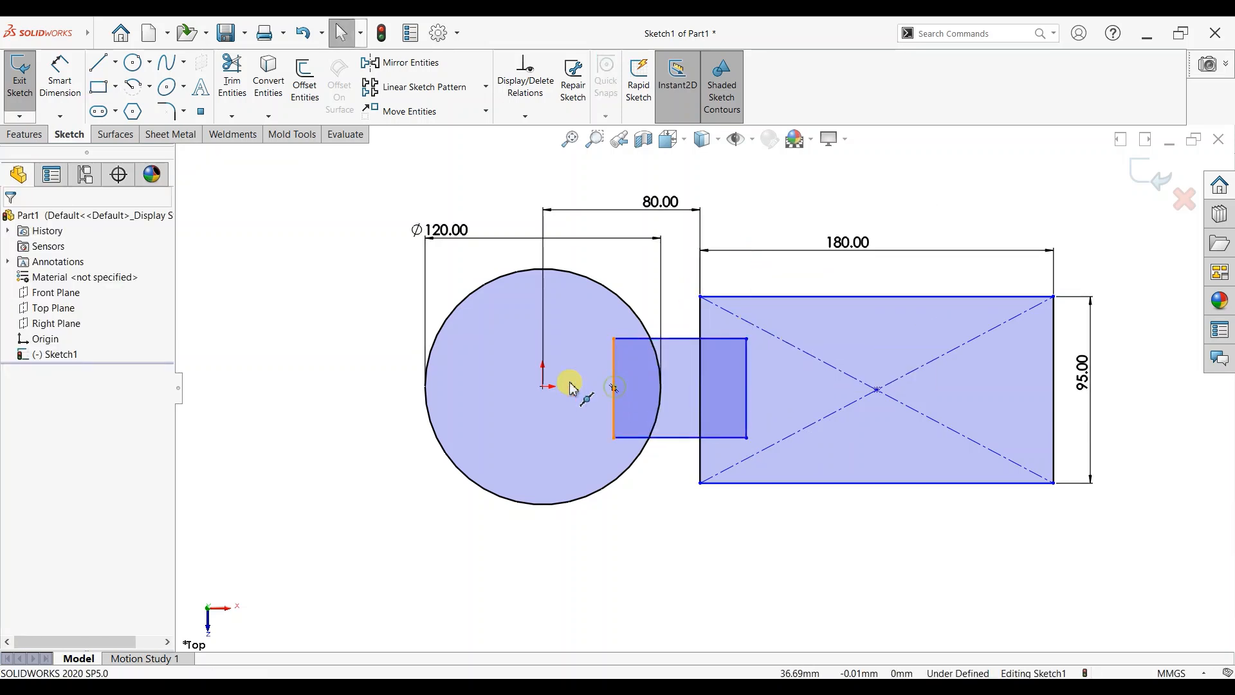
Align the midpoint of the bridging rectangle's left edge horizontally with the origin and set its height to 52 mm
{"action": "left_click", "coordinate": [613, 388]}
{"action": "left_click", "coordinate": [543, 386], "text": "ctrl"}
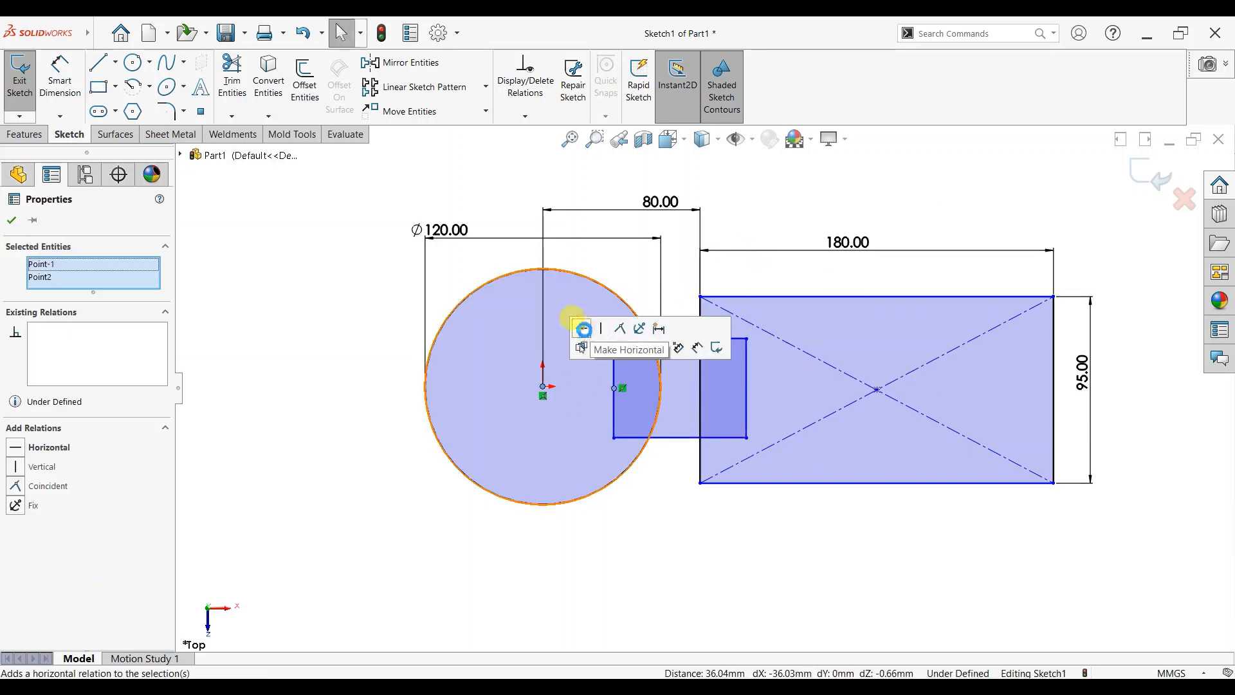
{"action": "left_click", "coordinate": [59, 76]}
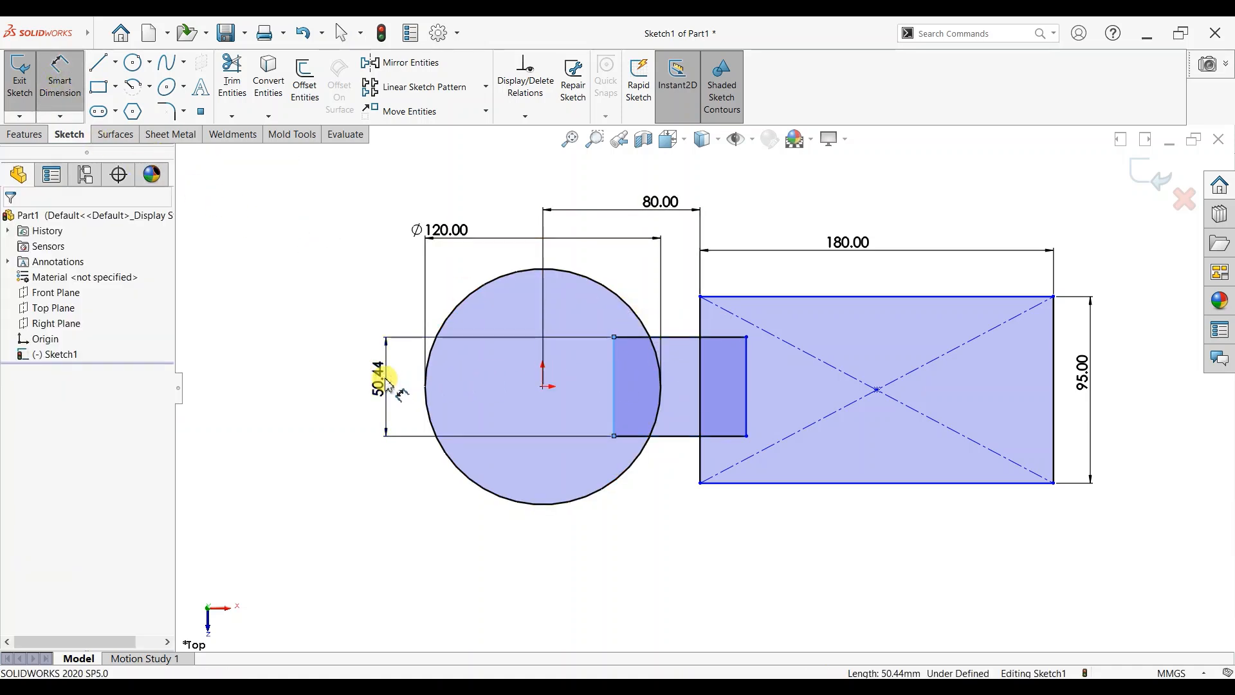
{"action": "left_click", "coordinate": [386, 380]}
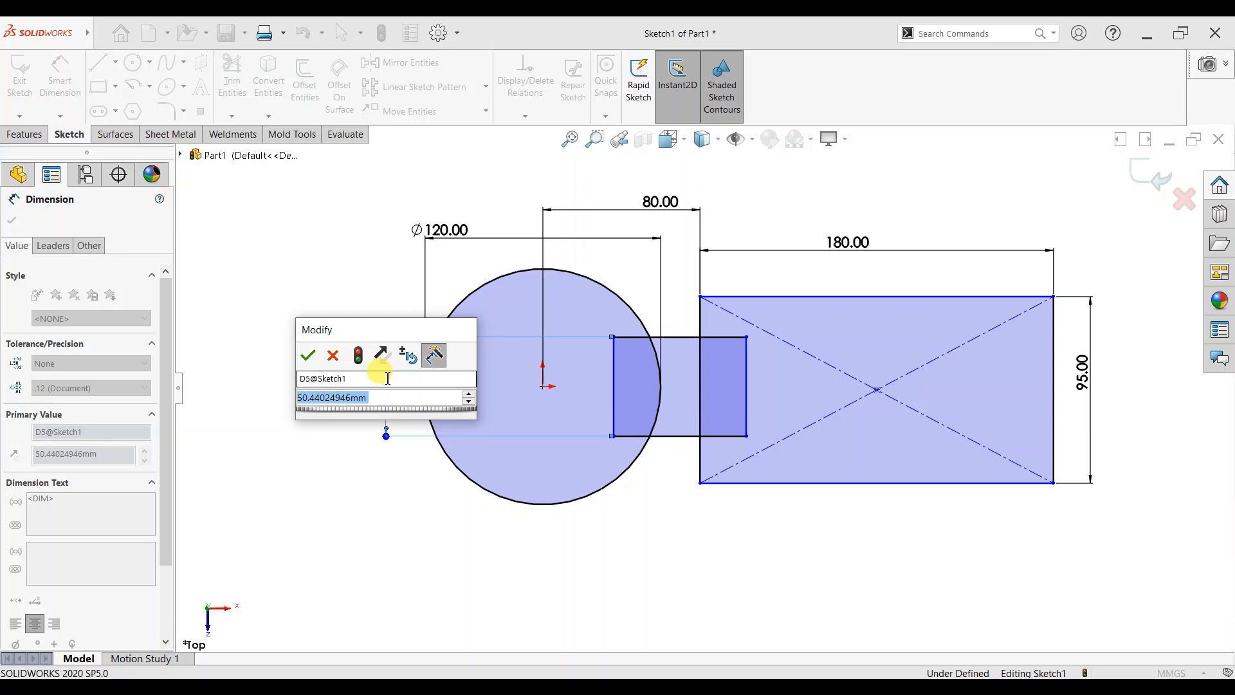
{"action": "type", "text": "52"}
{"action": "key", "text": "Return"}
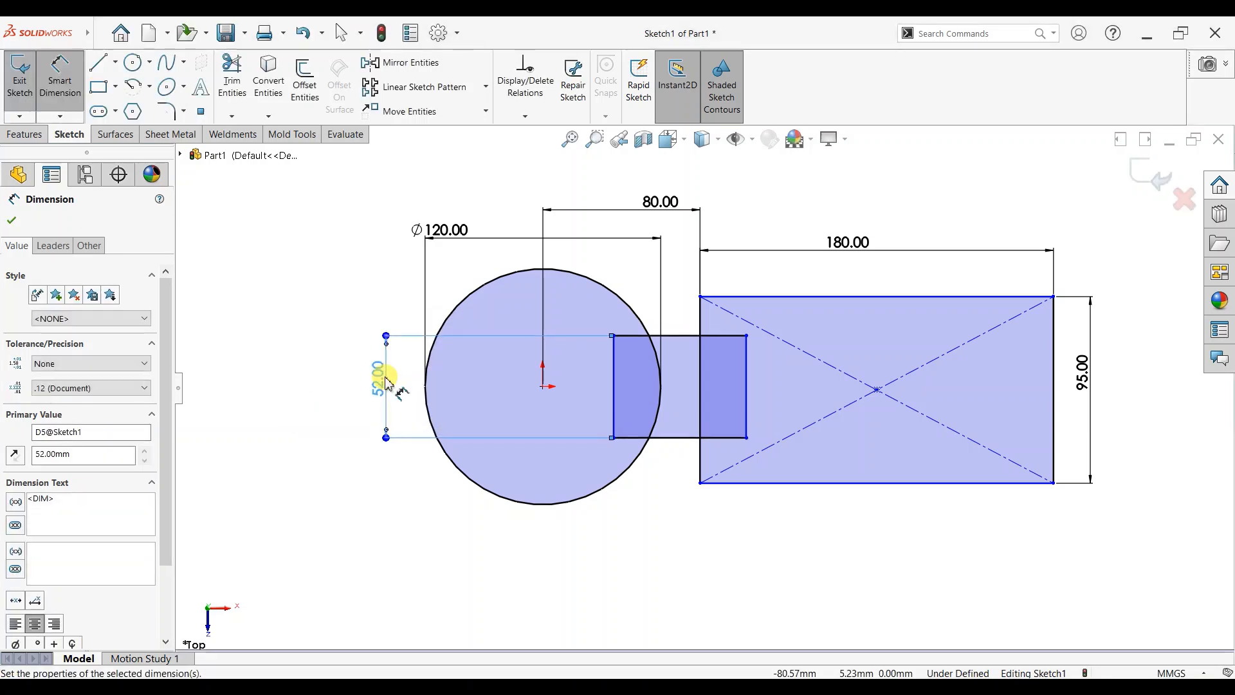
{"action": "left_click", "coordinate": [11, 220]}
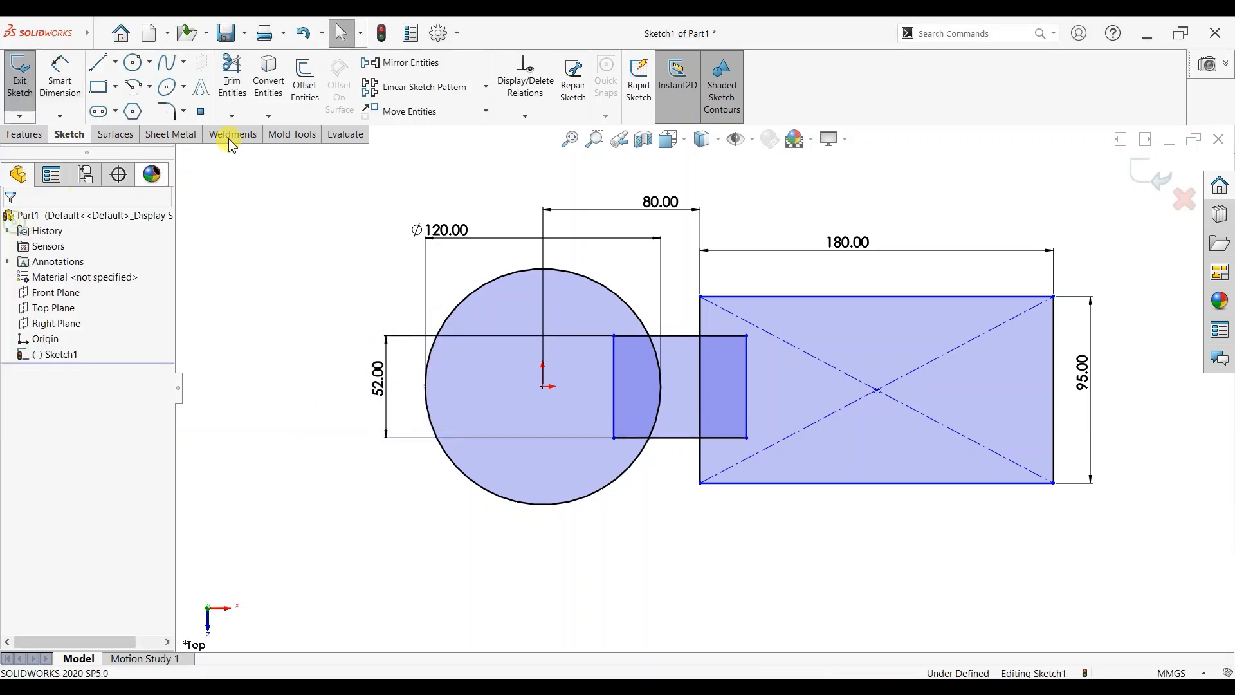
Trim away the parts of the bridging rectangle inside the circle and large rectangle, leaving only the two connecting lines
{"action": "left_click", "coordinate": [232, 76]}
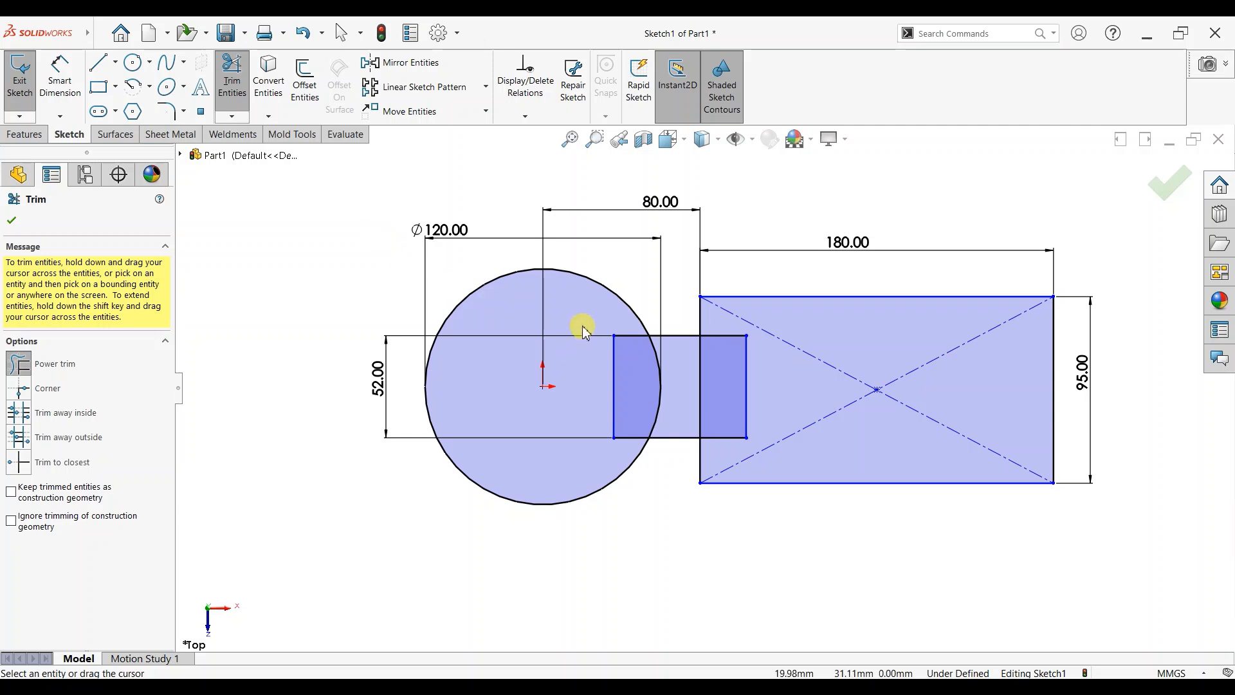
{"action": "mouse_move", "coordinate": [601, 329]}
{"action": "left_mouse_down"}
{"action": "mouse_move", "coordinate": [629, 383]}
{"action": "mouse_move", "coordinate": [617, 366]}
{"action": "left_mouse_up"}
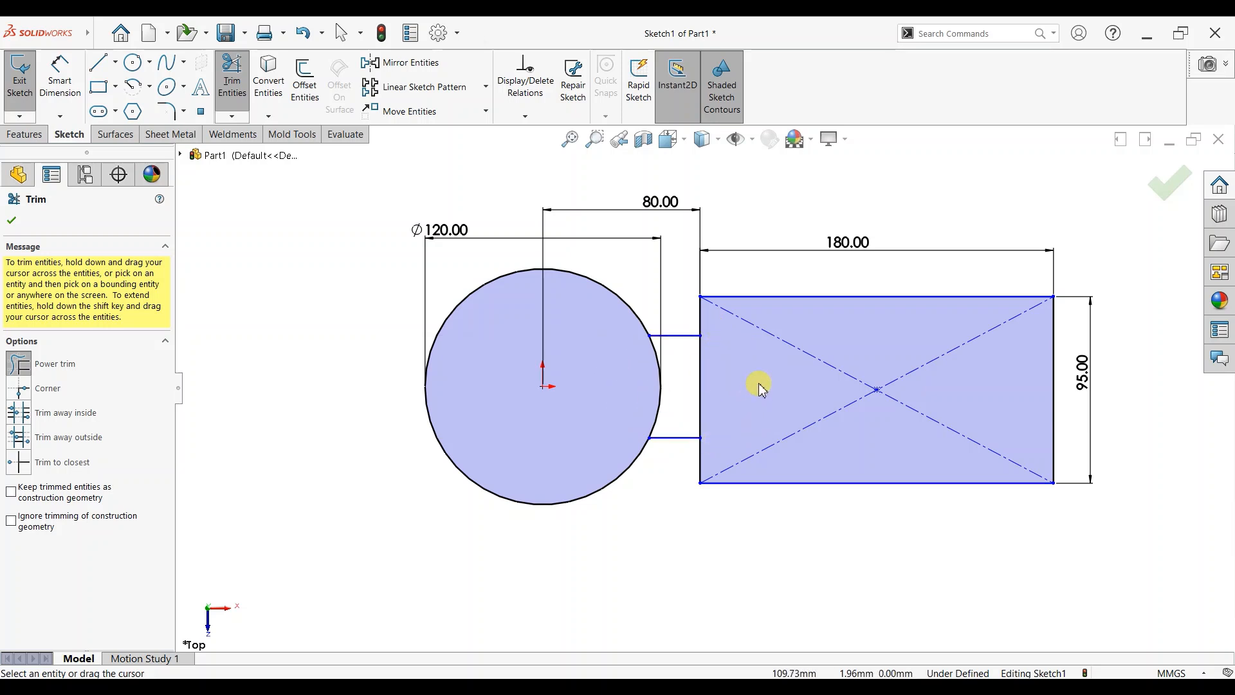
{"action": "scroll", "coordinate": [972, 379], "scroll_direction": "up", "scroll_amount": 2}
{"action": "left_click", "coordinate": [13, 221]}
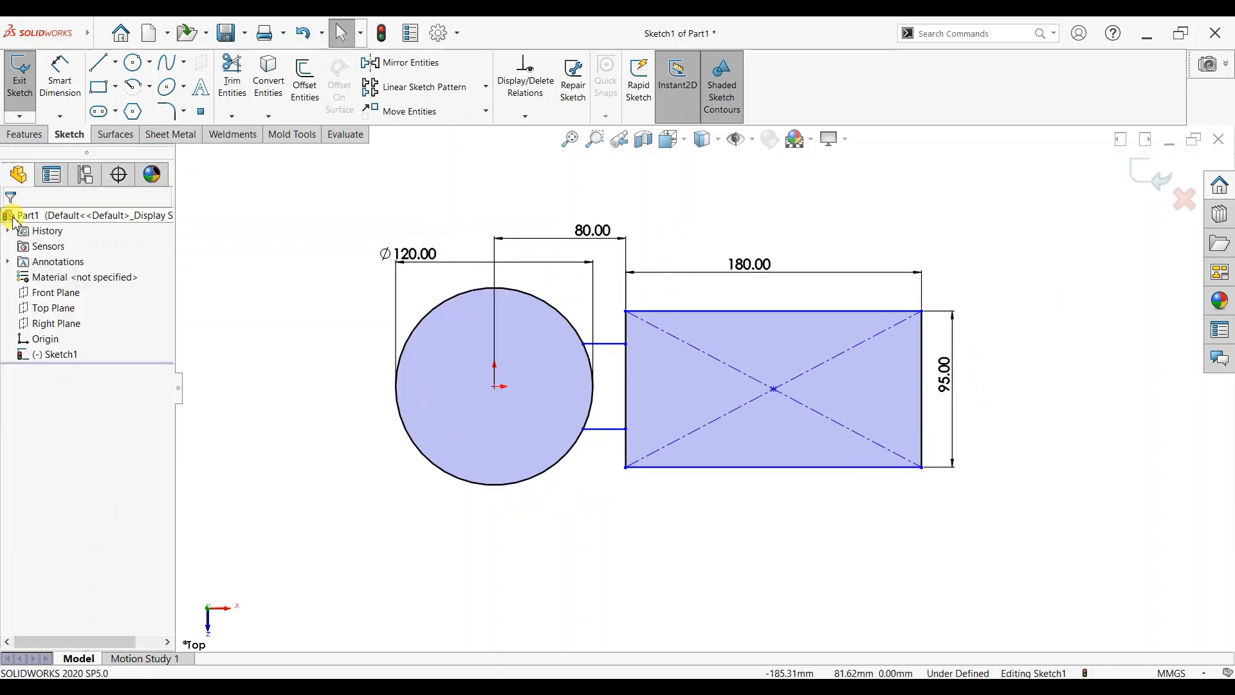
Round all four corners of the 180 x 95 mm rectangle with 10 mm sketch fillets
{"action": "scroll", "coordinate": [695, 363], "scroll_direction": "down", "scroll_amount": 2}
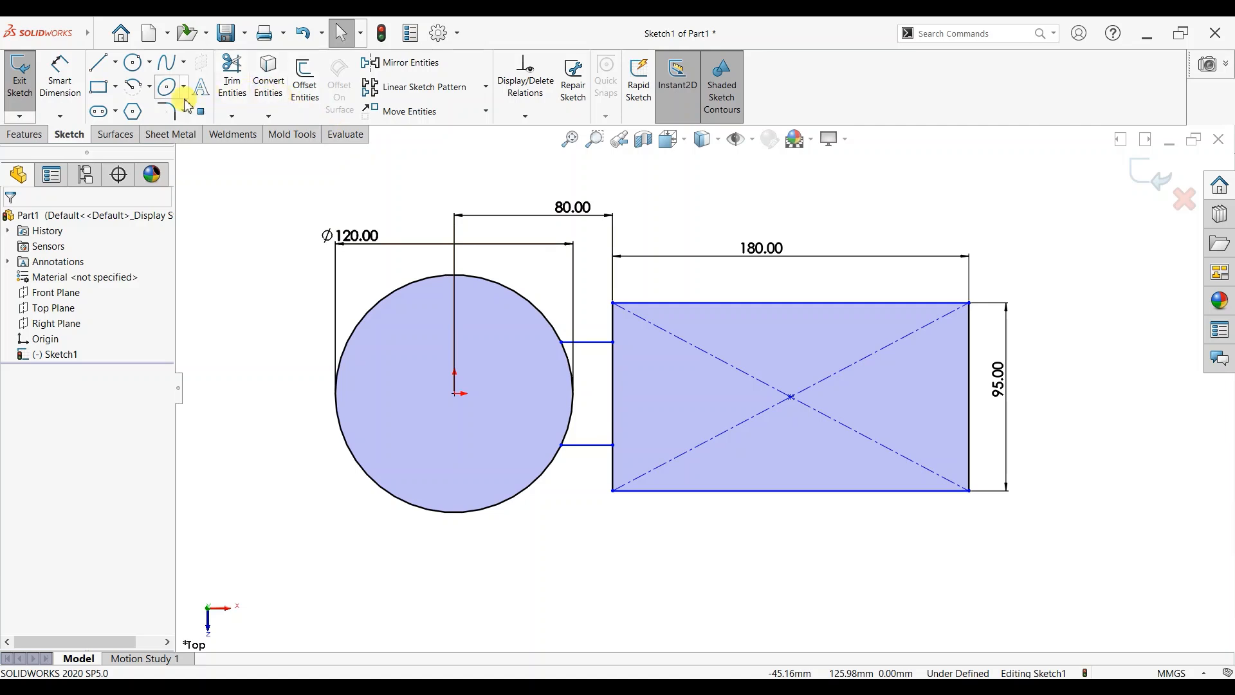
{"action": "left_click", "coordinate": [969, 303]}
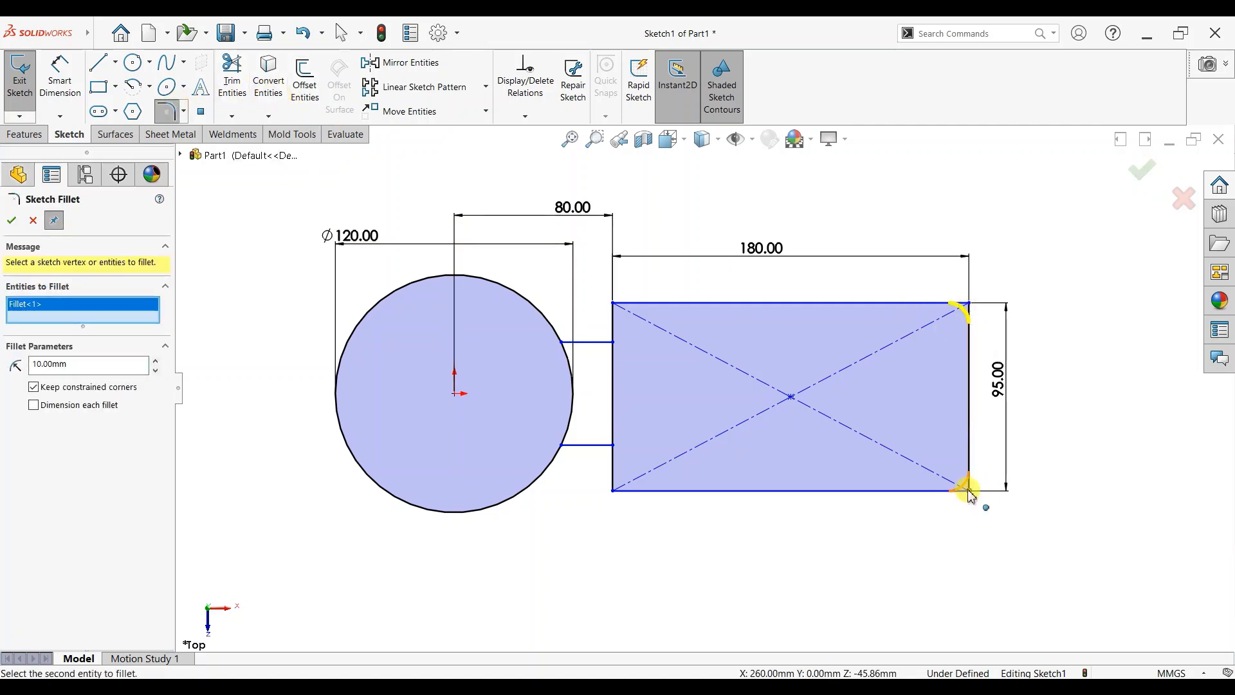
{"action": "left_click", "coordinate": [968, 491]}
{"action": "left_click", "coordinate": [612, 490]}
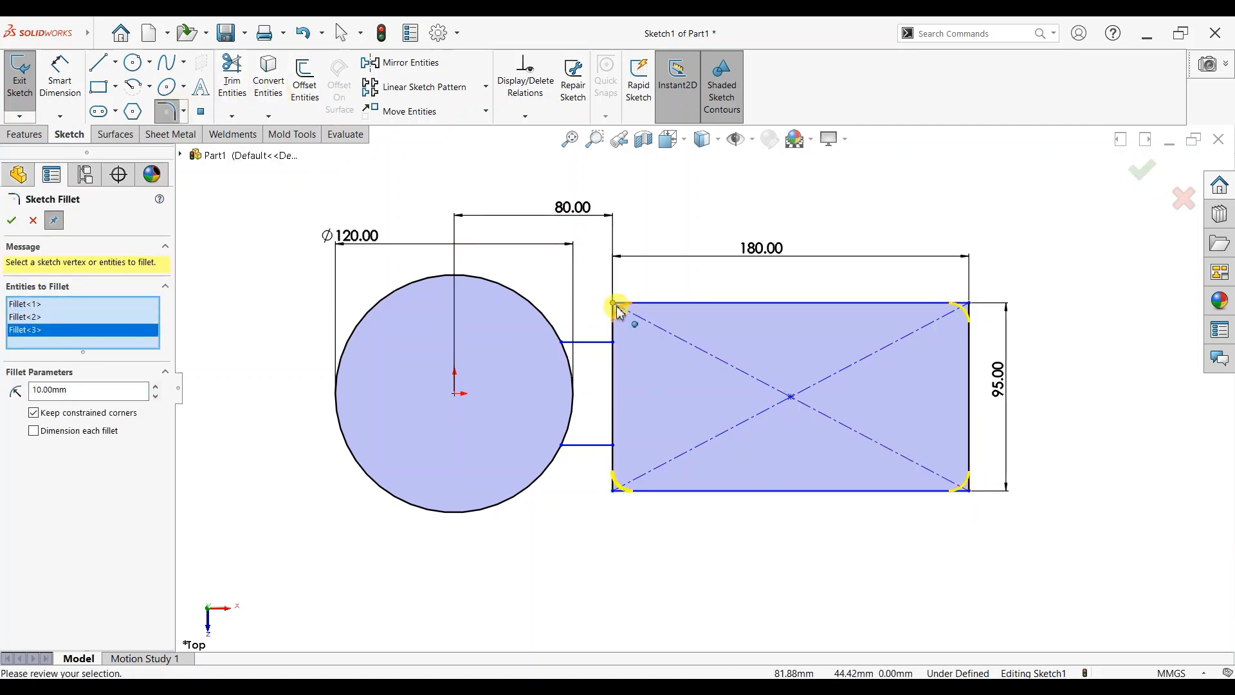
{"action": "left_click", "coordinate": [615, 304]}
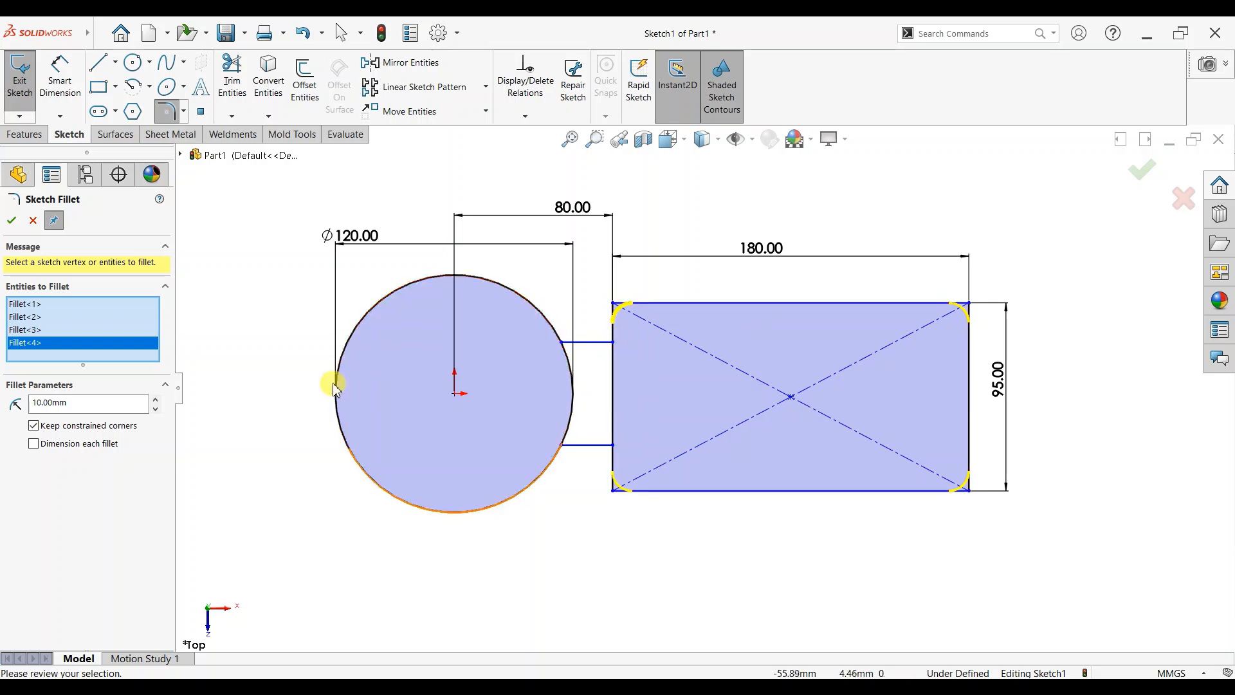
{"action": "left_click", "coordinate": [11, 221]}
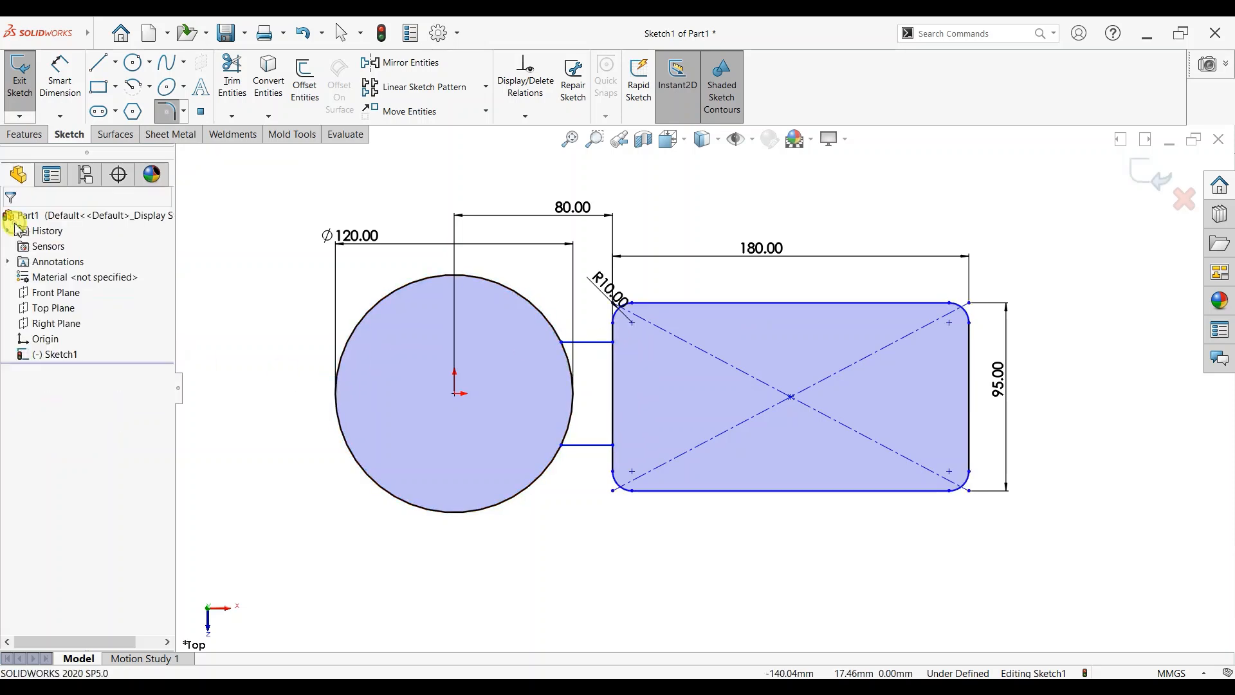
Extrude only the circular region of the sketch 50 mm downward, reversing the default direction
{"action": "left_click", "coordinate": [25, 134]}
{"action": "left_click", "coordinate": [27, 83]}
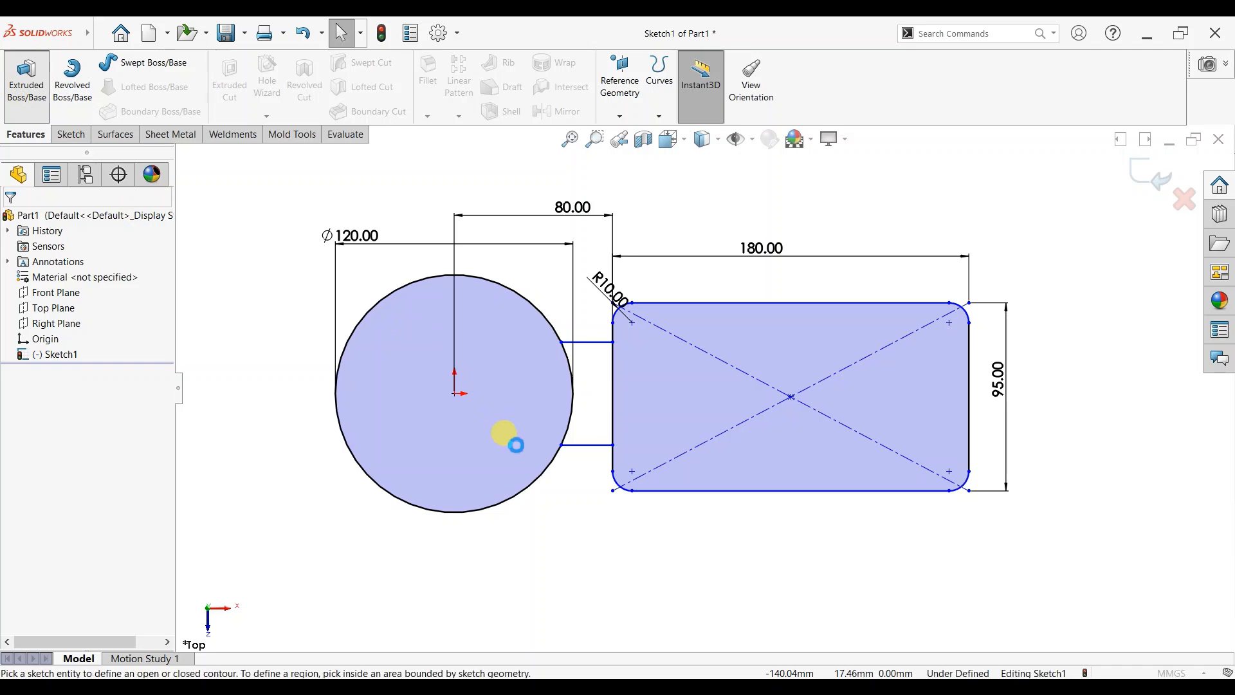
{"action": "left_click", "coordinate": [496, 350]}
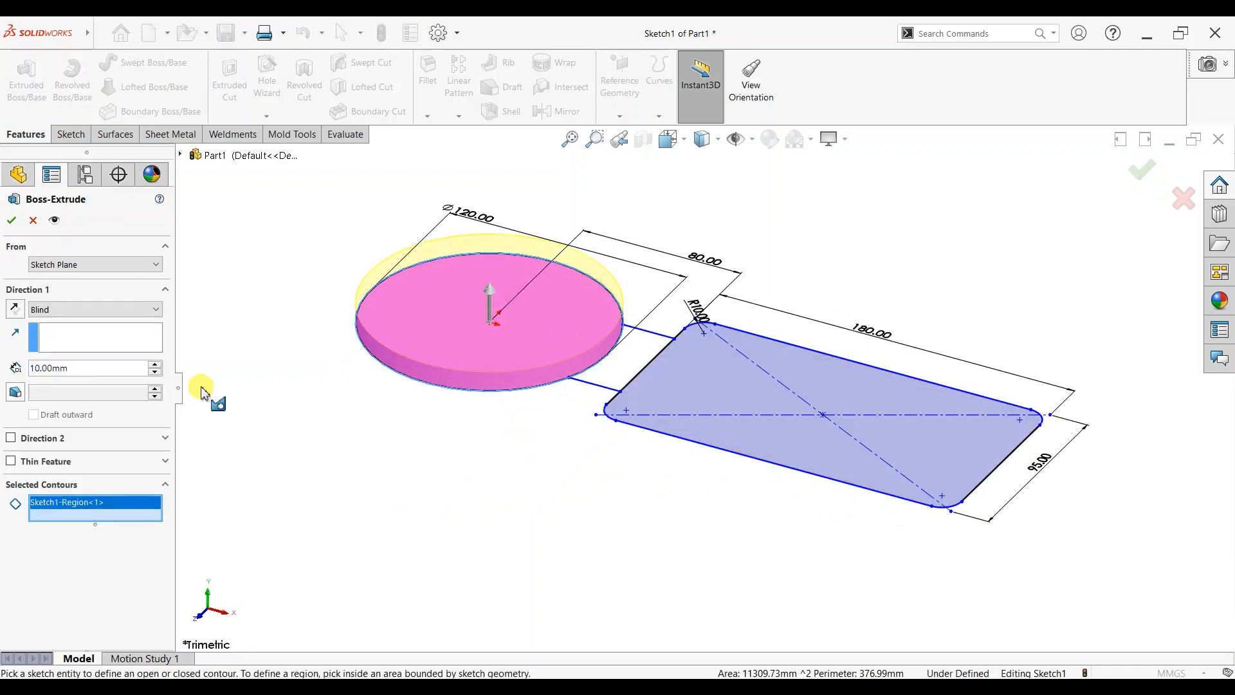
{"action": "left_click", "coordinate": [16, 309]}
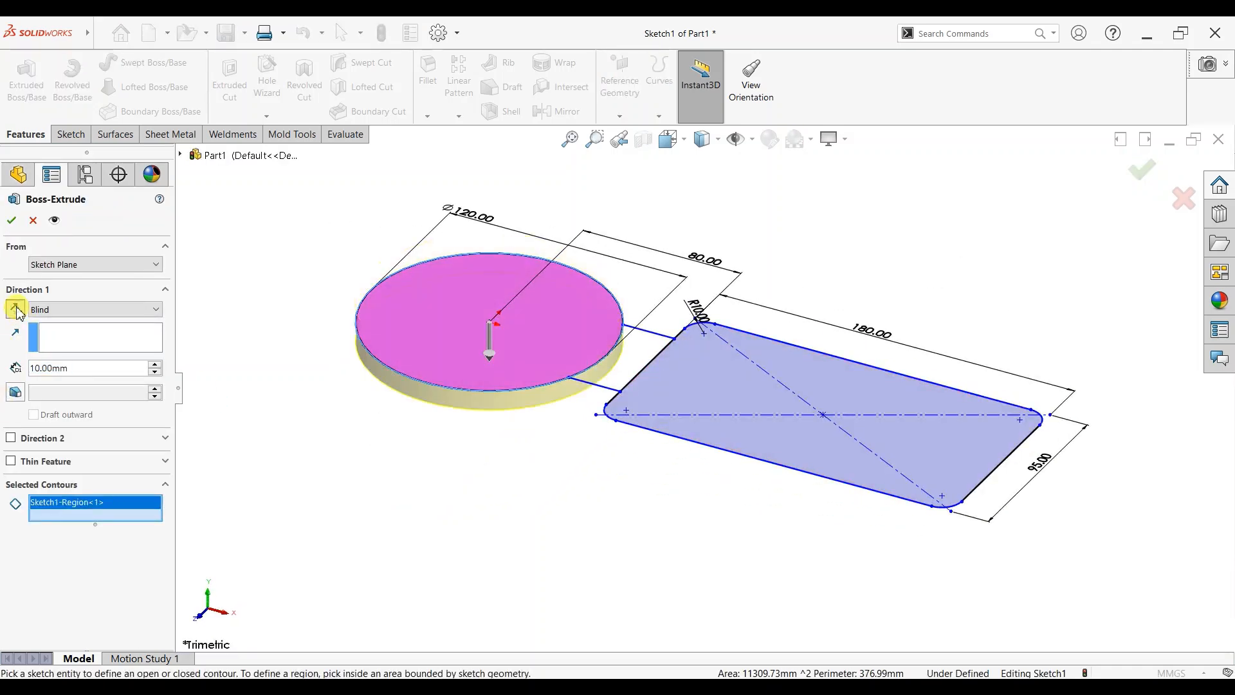
{"action": "double_click", "coordinate": [107, 372]}
{"action": "type", "text": "50"}
{"action": "key", "text": "Return"}
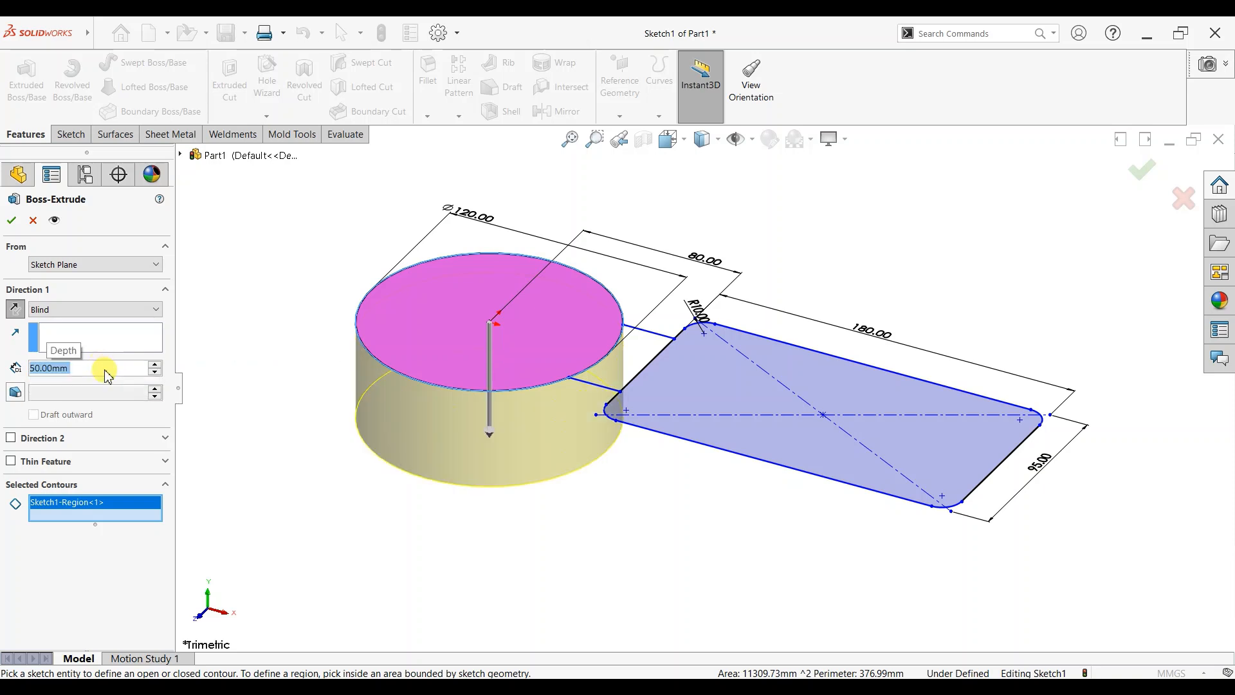
{"action": "left_click", "coordinate": [13, 221]}
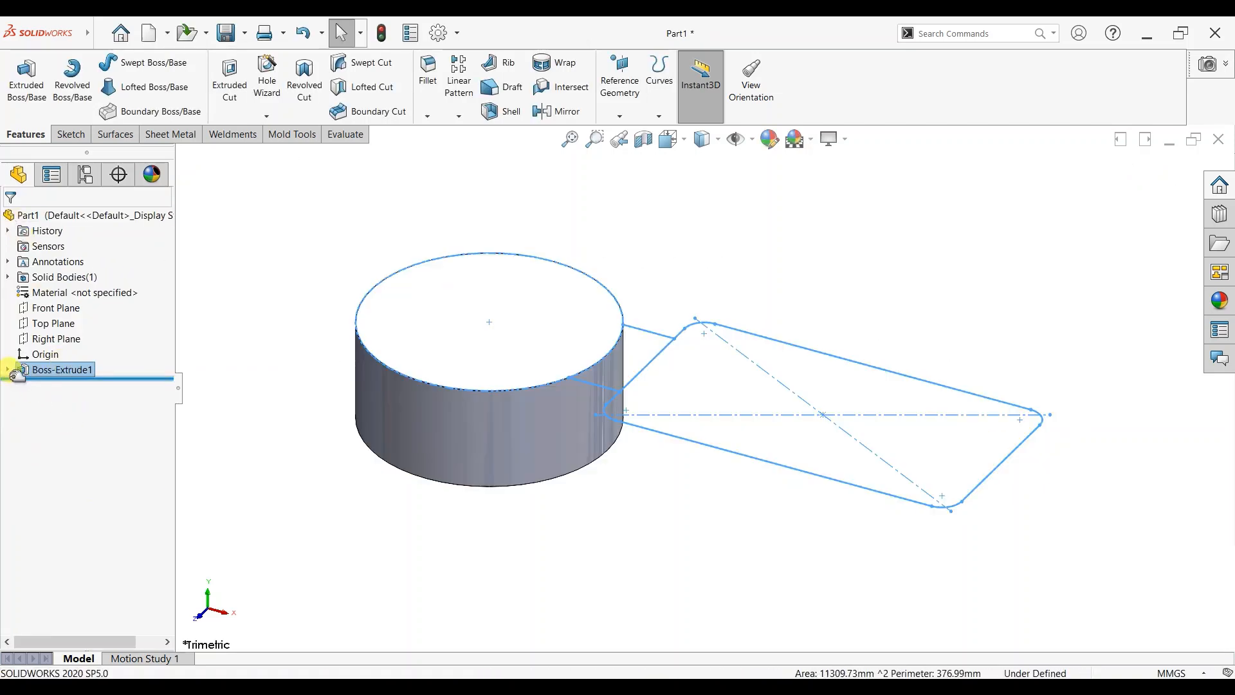
Reuse the base sketch to extrude the connecting region between circle and rectangle 30 mm downward, merged with the cylinder
{"action": "left_click", "coordinate": [8, 370]}
{"action": "left_click", "coordinate": [64, 384]}
{"action": "left_click", "coordinate": [26, 78]}
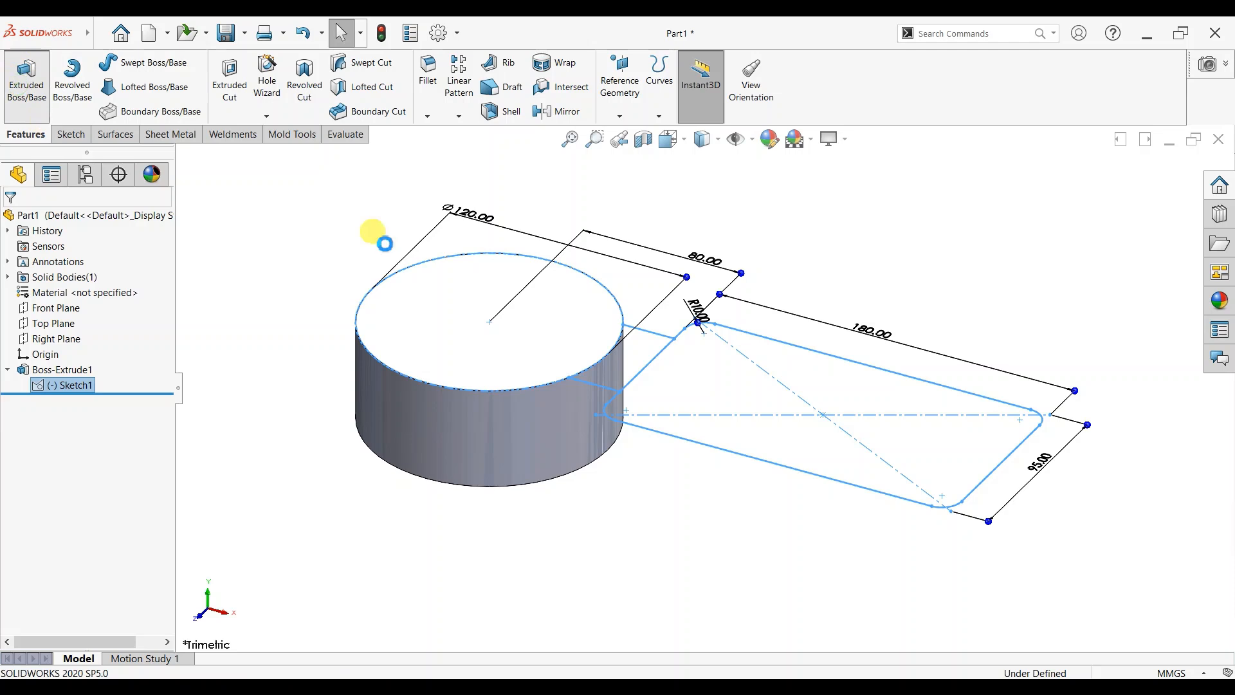
{"action": "left_click", "coordinate": [647, 347]}
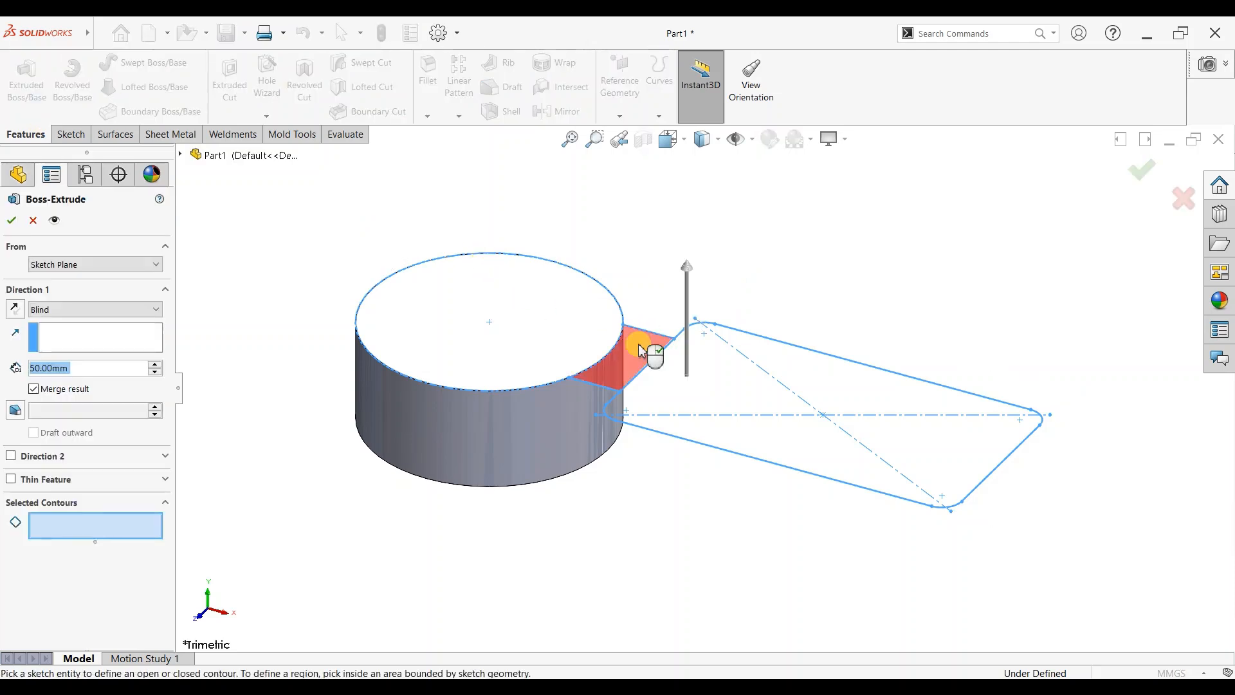
{"action": "left_click", "coordinate": [16, 309]}
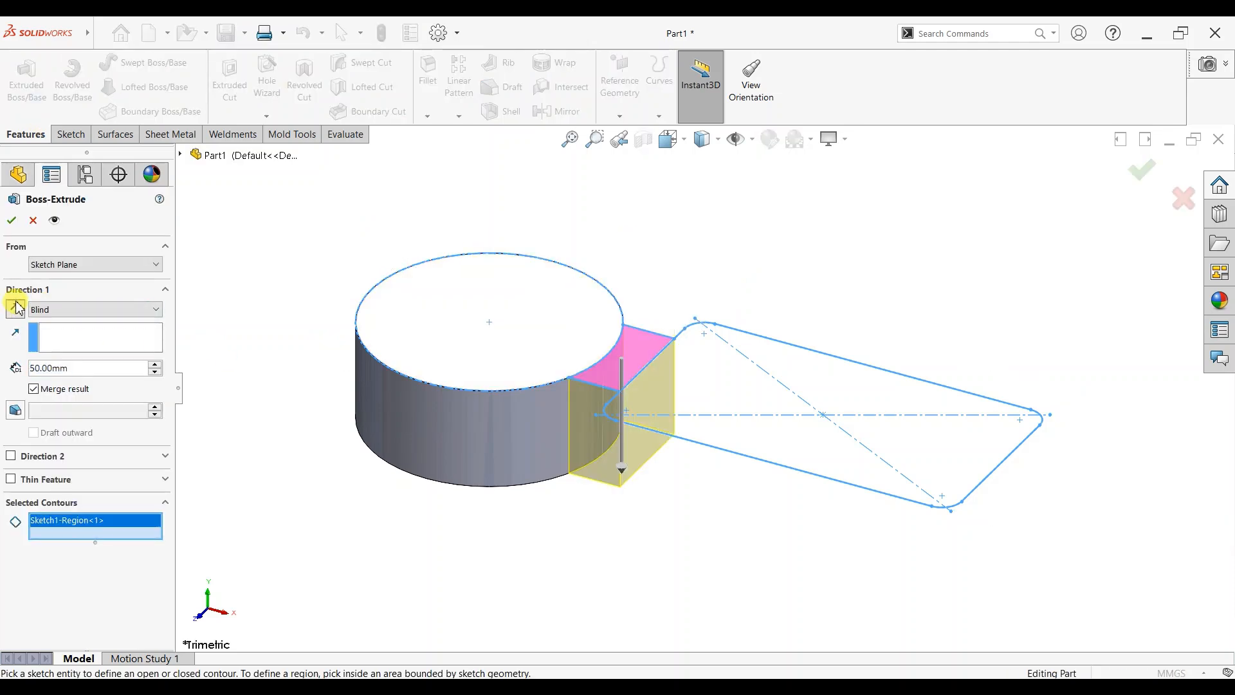
{"action": "type", "text": "30"}
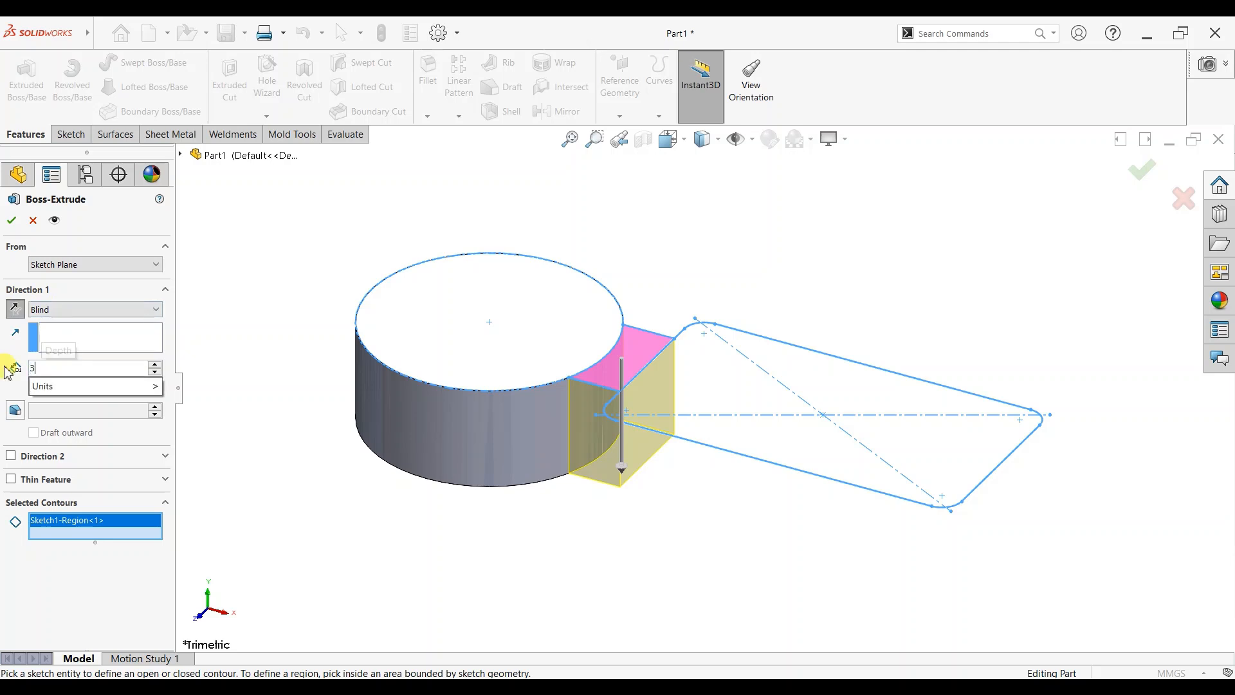
{"action": "key", "text": "Return"}
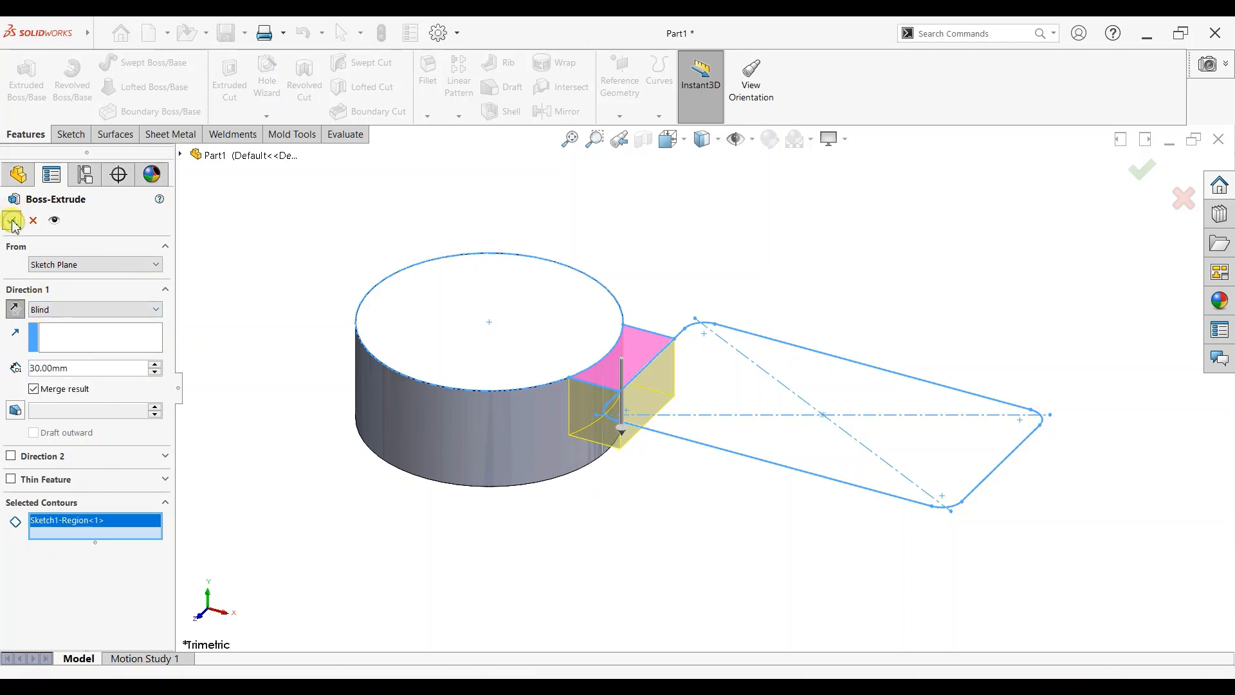
{"action": "left_click", "coordinate": [12, 219]}
Reuse the base sketch to extrude the rounded rectangle region 75 mm downward, merged with the rest of the body
{"action": "left_click", "coordinate": [26, 77]}
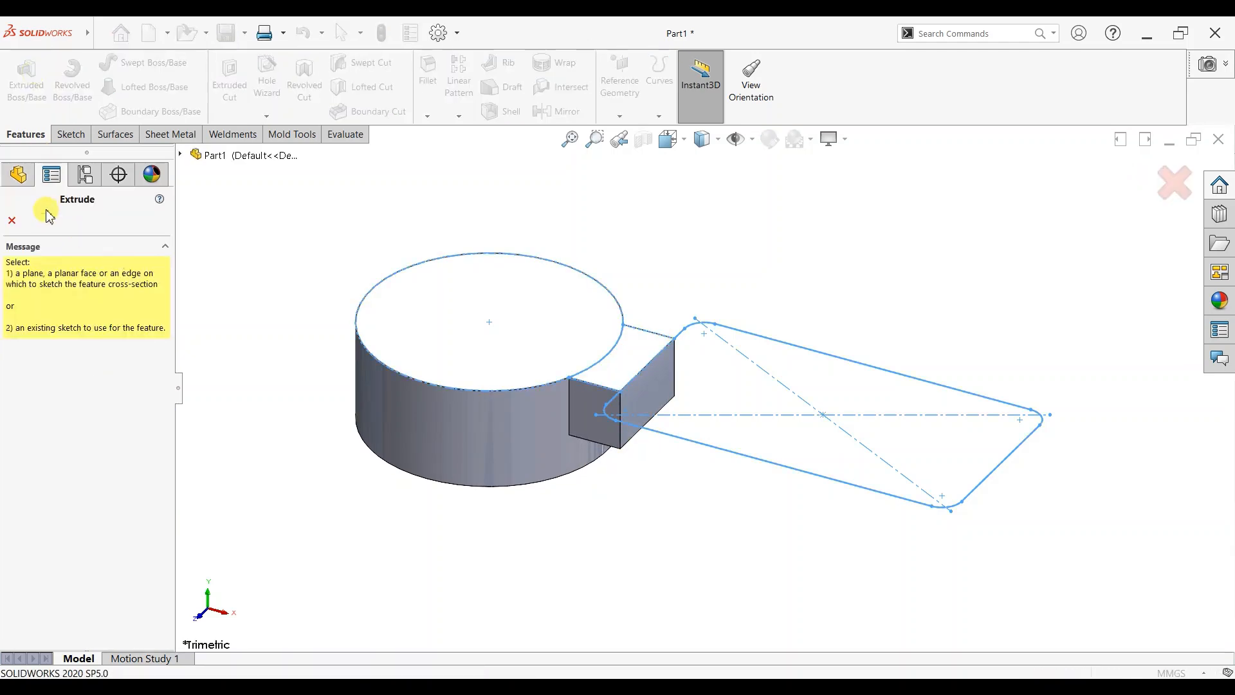
{"action": "left_click", "coordinate": [12, 220]}
{"action": "left_click", "coordinate": [7, 401]}
{"action": "left_click", "coordinate": [65, 416]}
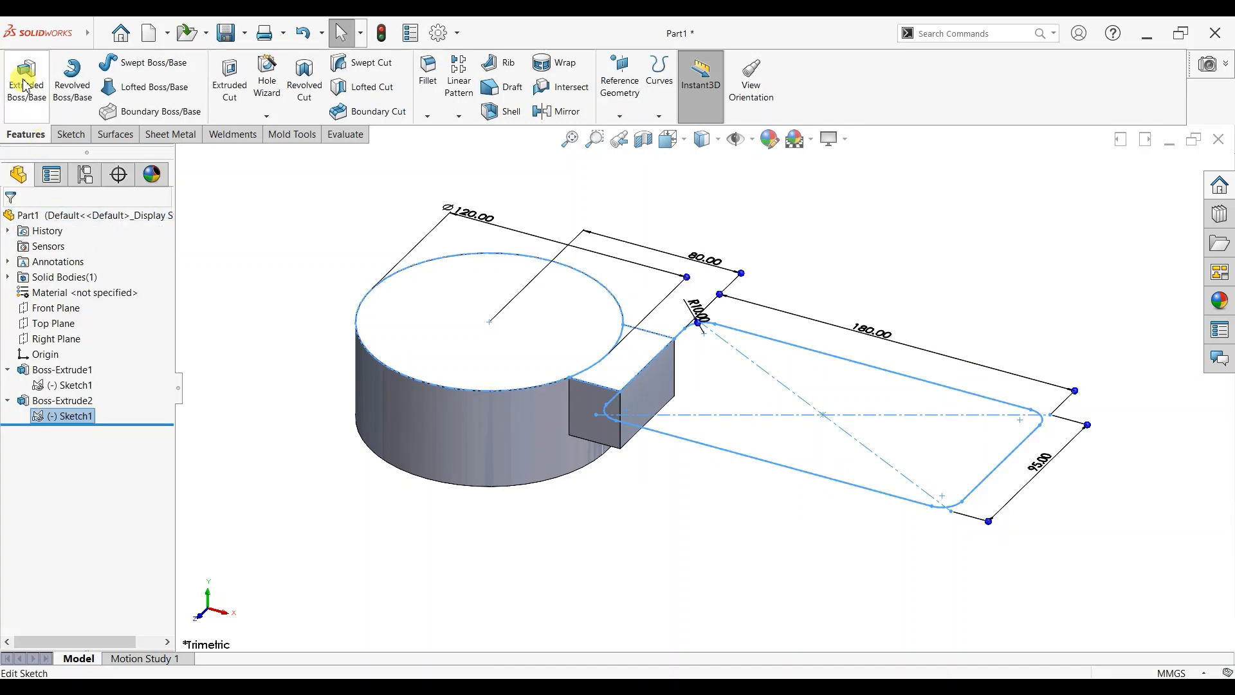
{"action": "left_click", "coordinate": [27, 77]}
{"action": "left_click", "coordinate": [766, 399]}
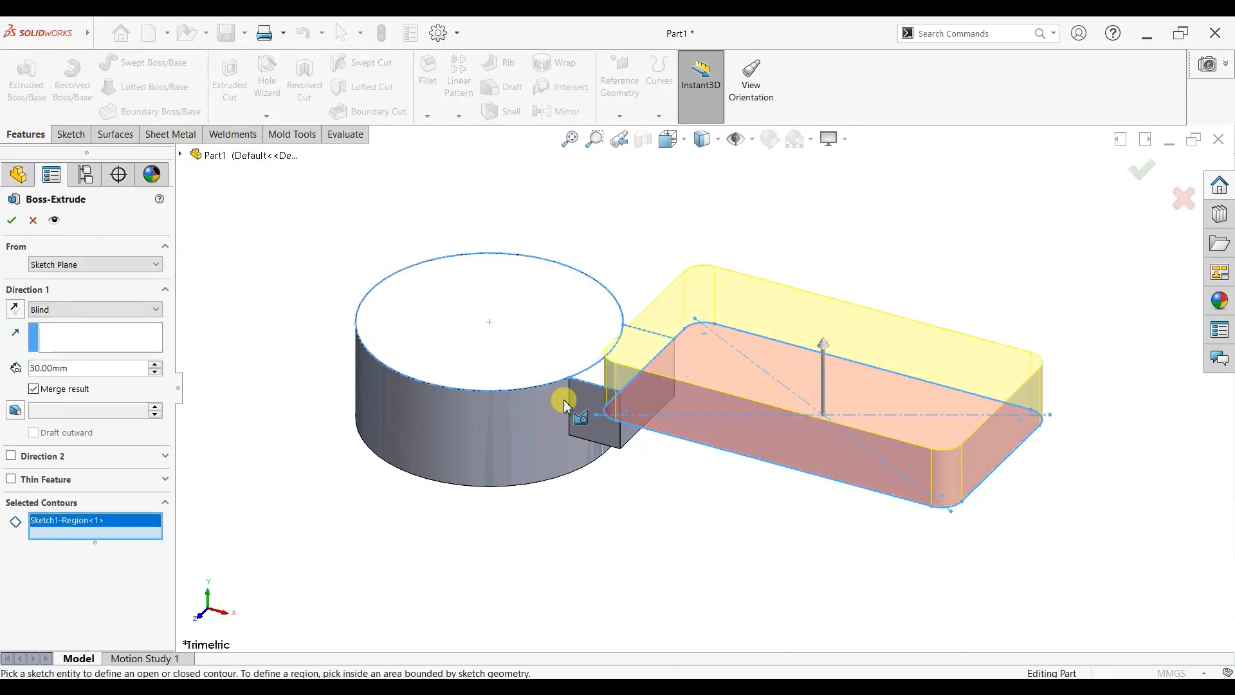
{"action": "left_click", "coordinate": [15, 310]}
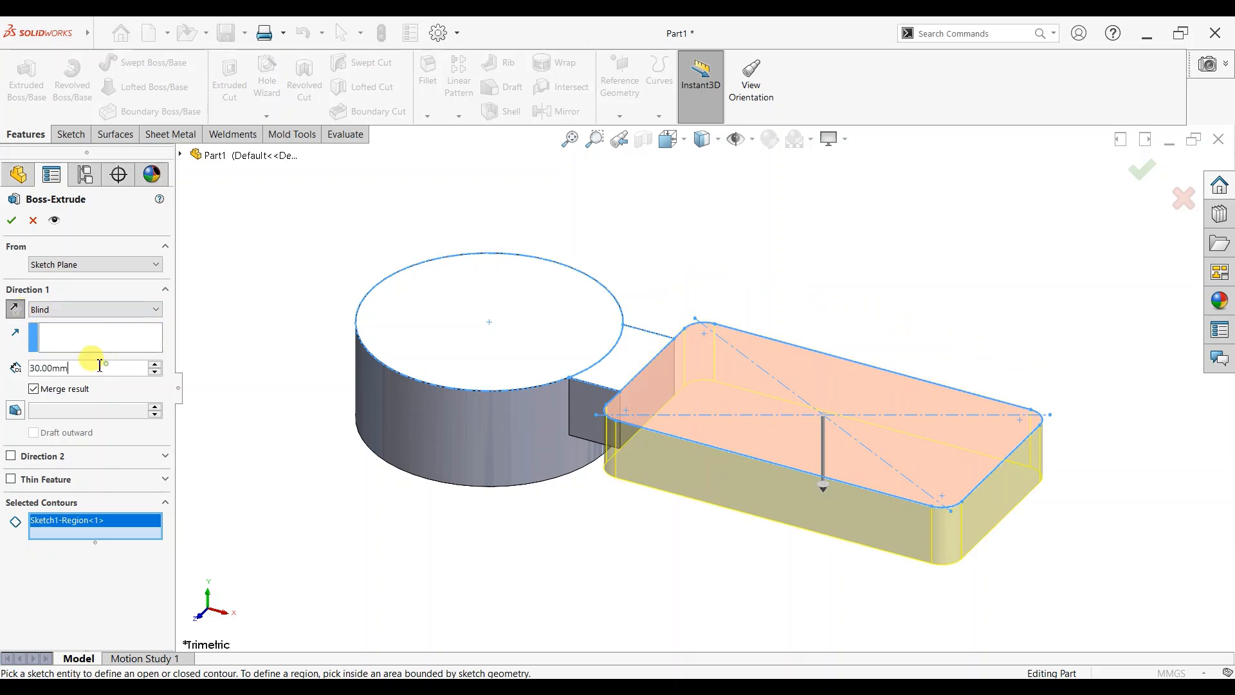
{"action": "type", "text": "80"}
{"action": "key", "text": "Return"}
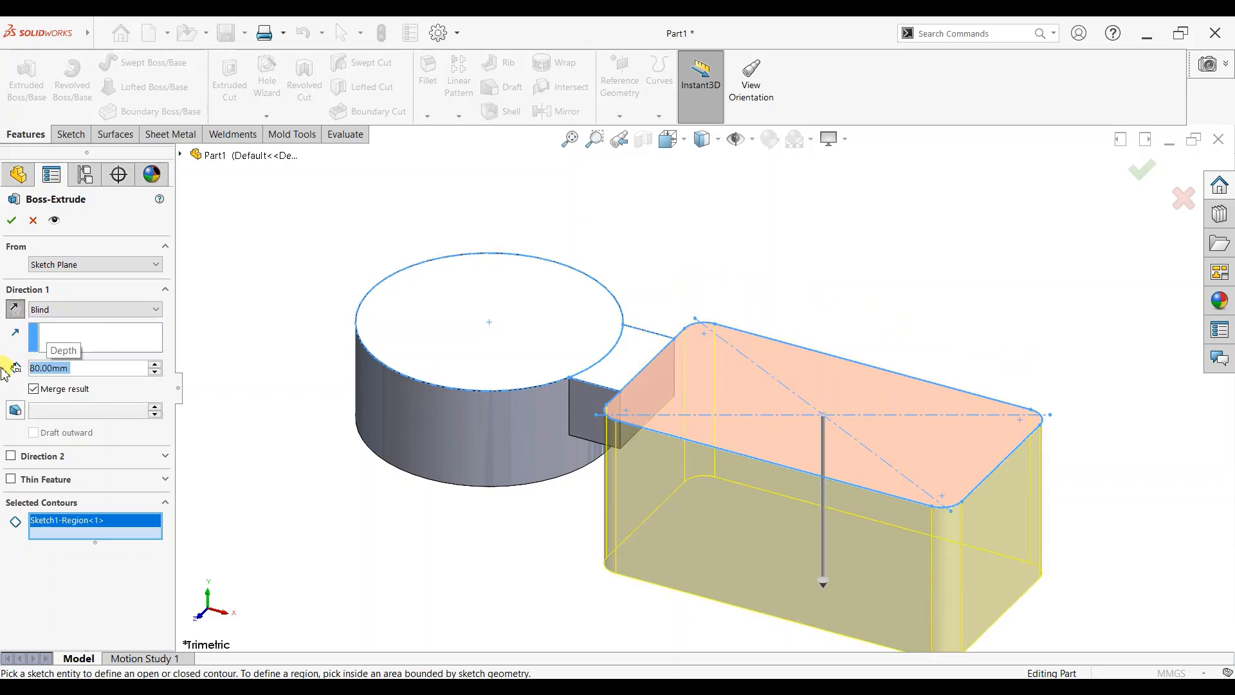
{"action": "type", "text": "75"}
{"action": "key", "text": "Return"}
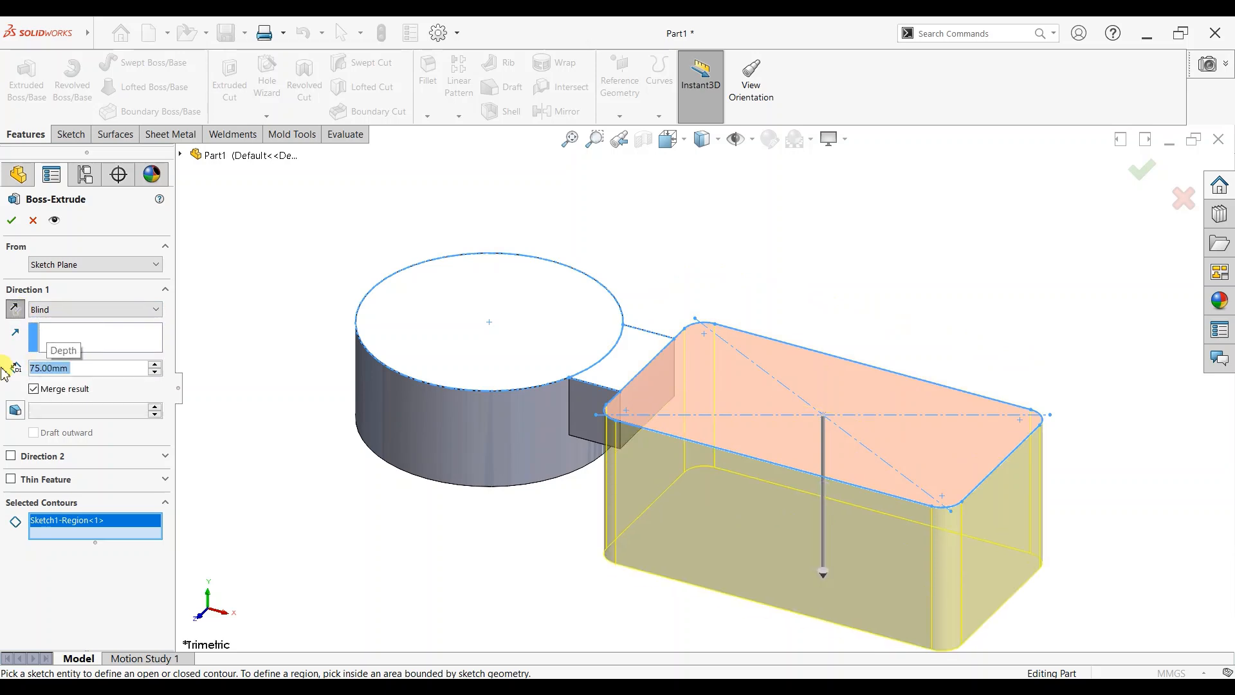
{"action": "left_click", "coordinate": [11, 221]}
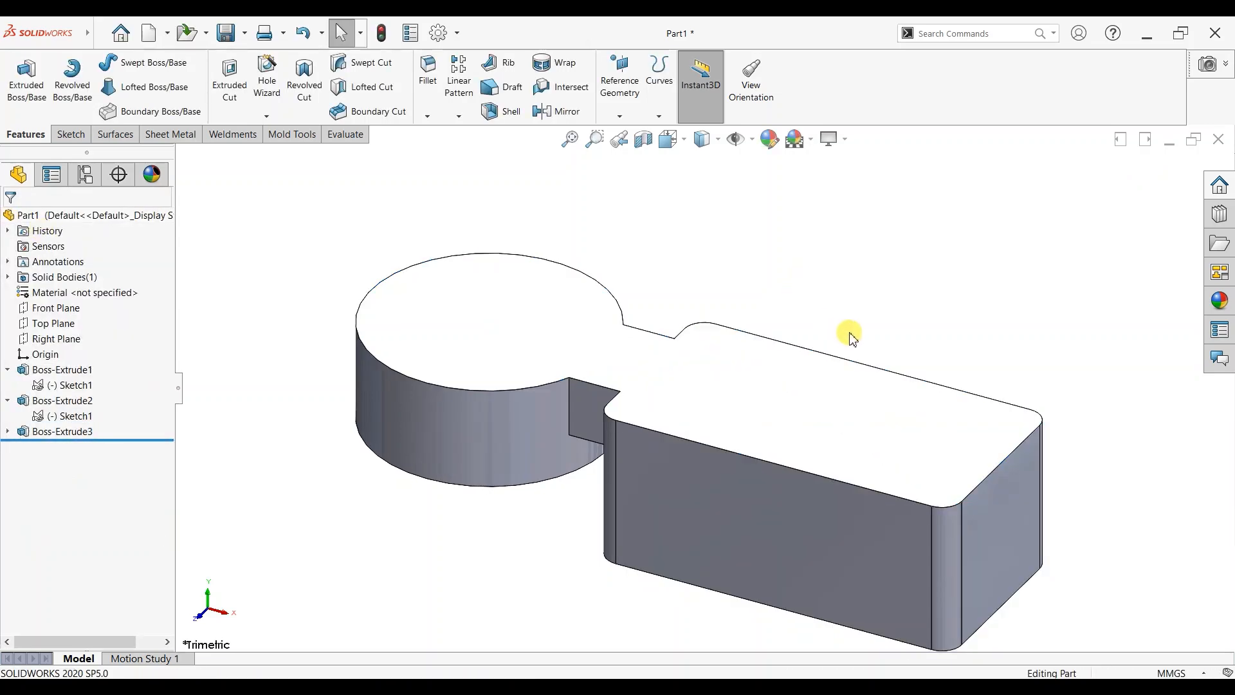
On the body's flat top face, start a sketch and draw two circles about 30 mm in diameter, about 115 mm apart, over the box
{"action": "middle_click_drag", "start_coordinate": [841, 330], "coordinate": [896, 407]}
{"action": "scroll", "coordinate": [981, 429], "scroll_direction": "down", "scroll_amount": 1}
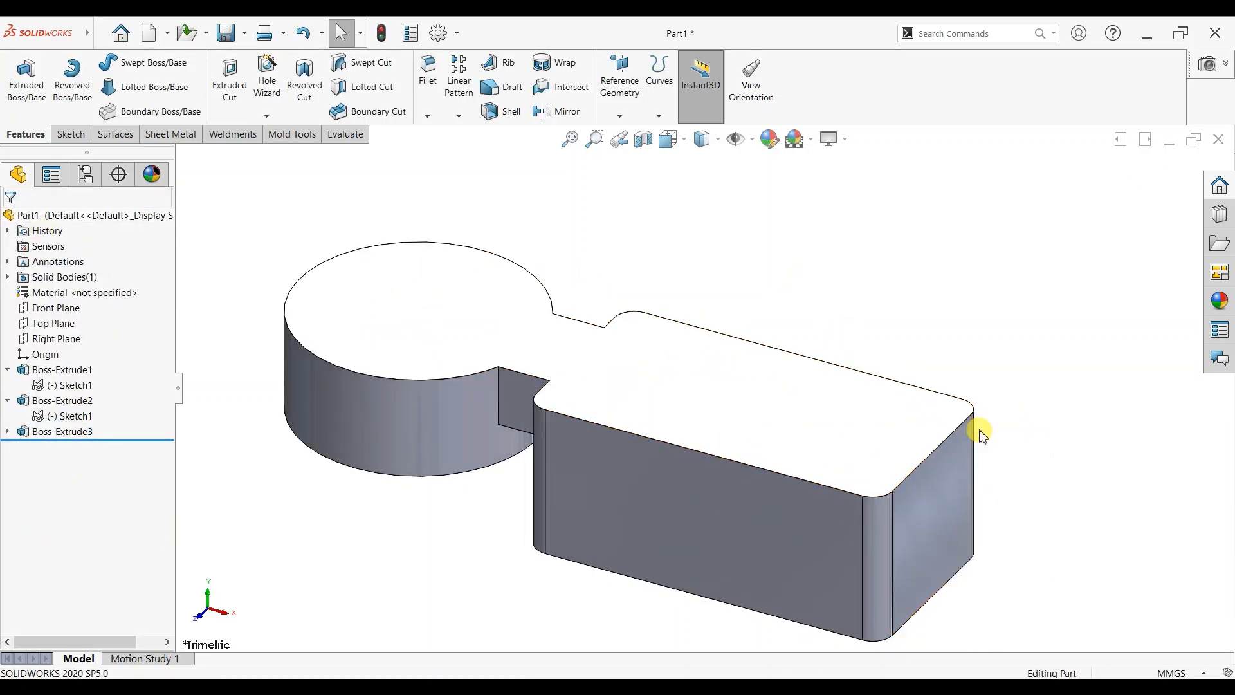
{"action": "left_click", "coordinate": [888, 408]}
{"action": "left_click", "coordinate": [889, 385]}
{"action": "key", "text": "ctrl+8"}
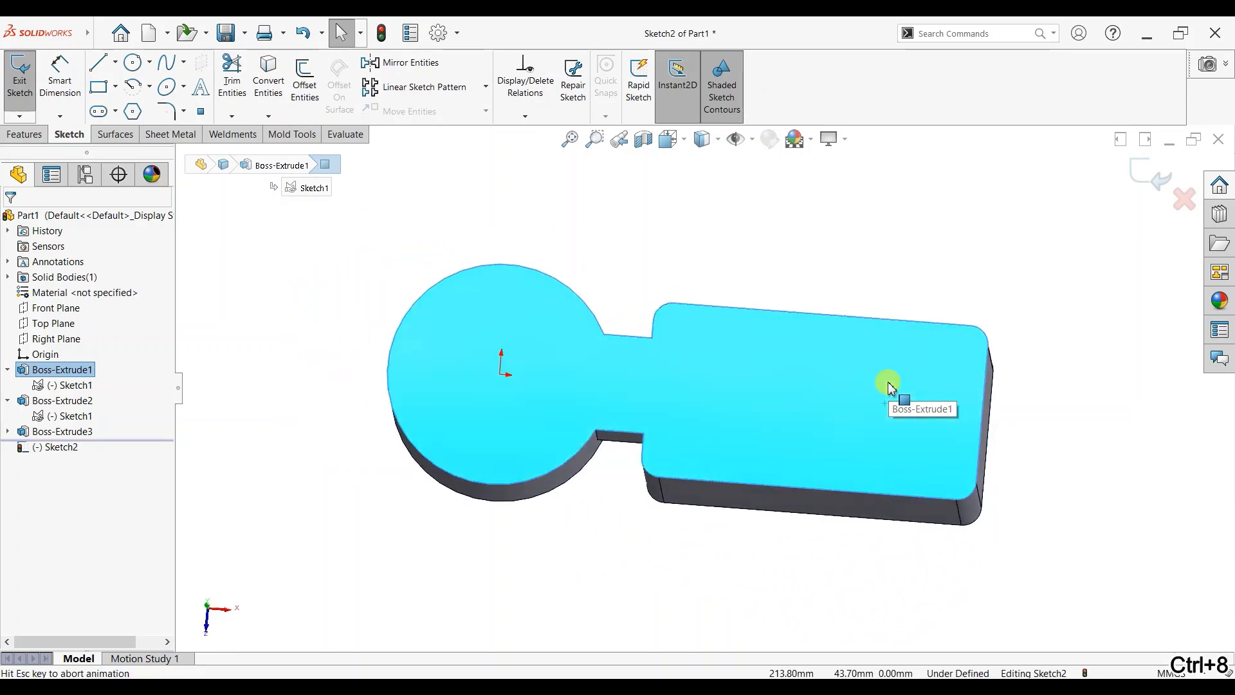
{"action": "left_click", "coordinate": [133, 63]}
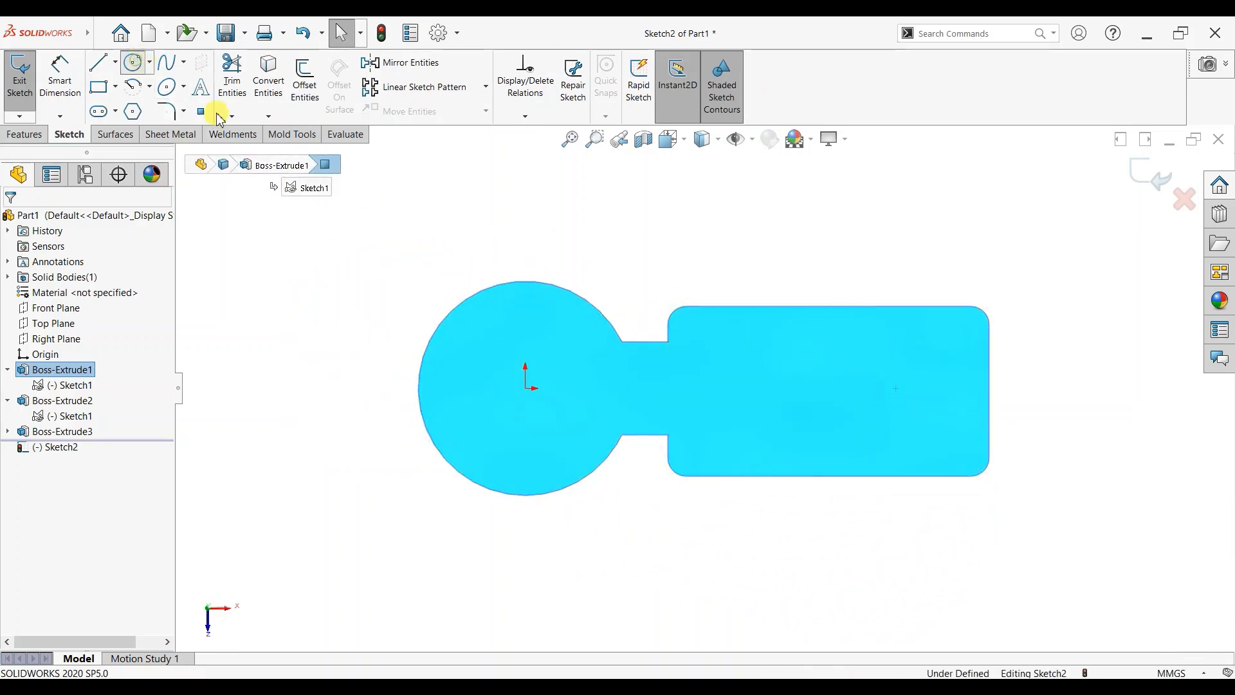
{"action": "left_click", "coordinate": [719, 385]}
{"action": "left_click", "coordinate": [745, 406]}
{"action": "left_click", "coordinate": [923, 384]}
{"action": "left_click", "coordinate": [942, 403]}
{"action": "key", "text": "Escape"}
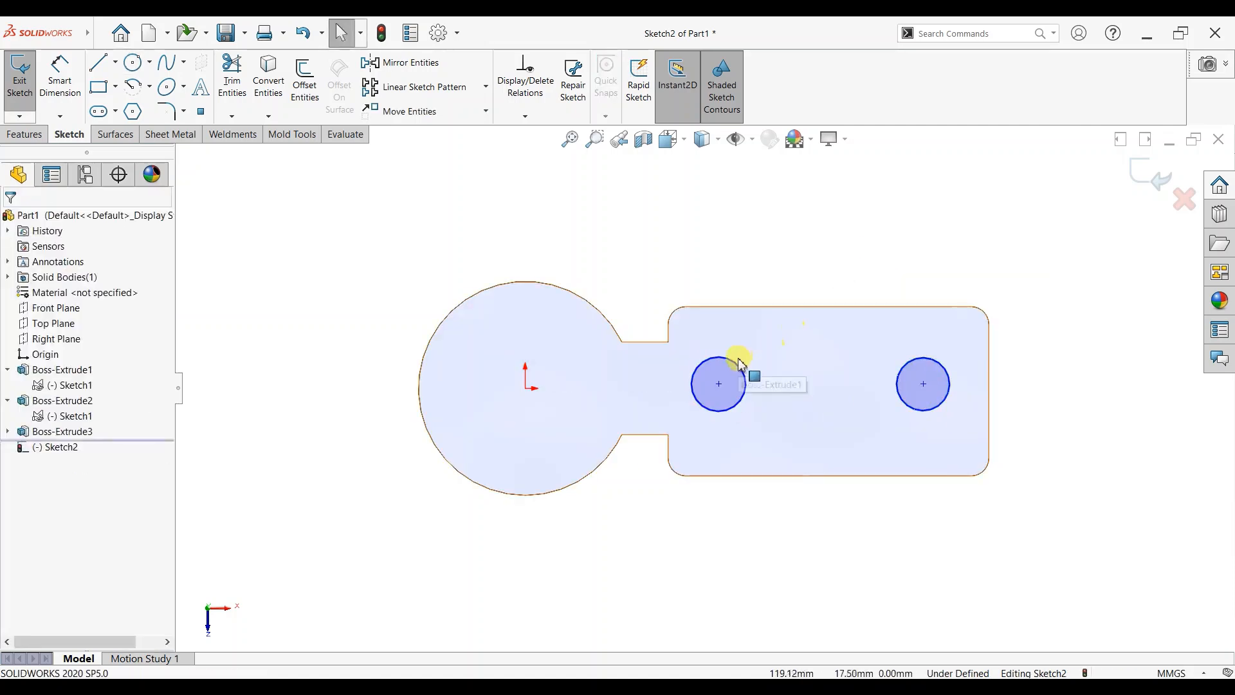
Make the two circles over the box equal in radius
{"action": "left_click", "coordinate": [738, 364]}
{"action": "left_click", "coordinate": [901, 373]}
{"action": "left_click", "coordinate": [16, 505]}
Dimension the centre of the outer circle 35 mm from the box's short outer edge
{"action": "left_click", "coordinate": [59, 85]}
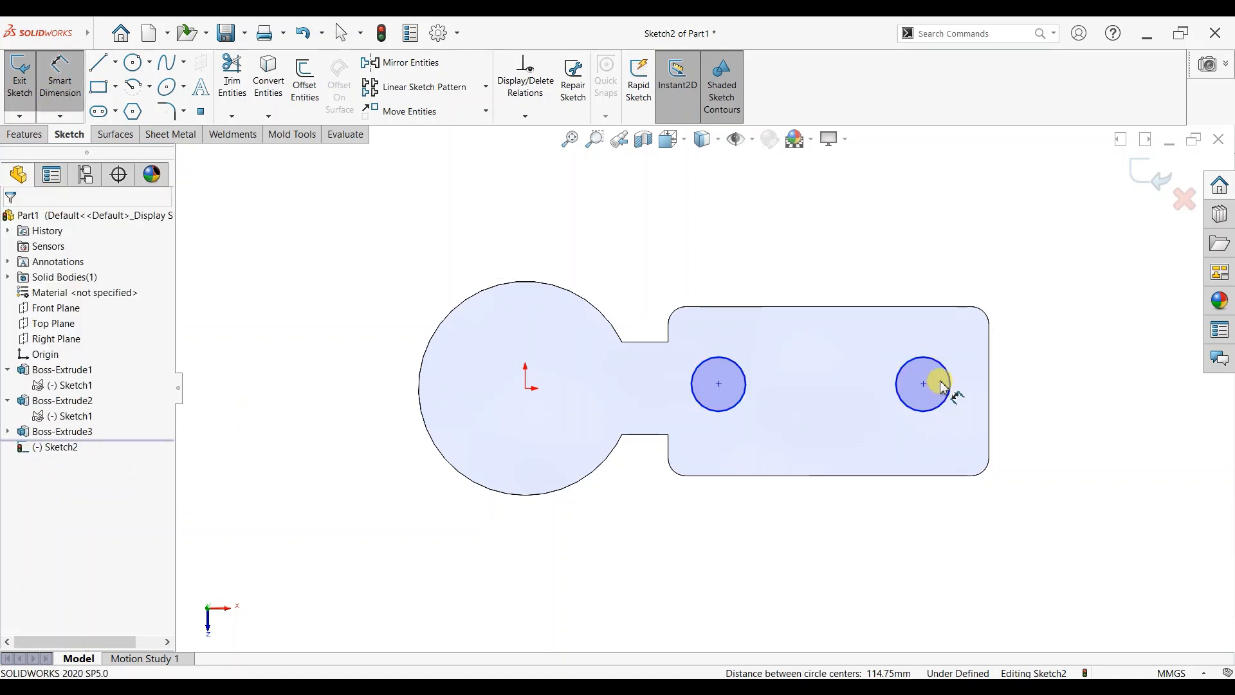
{"action": "left_click", "coordinate": [931, 387]}
{"action": "left_click", "coordinate": [989, 382]}
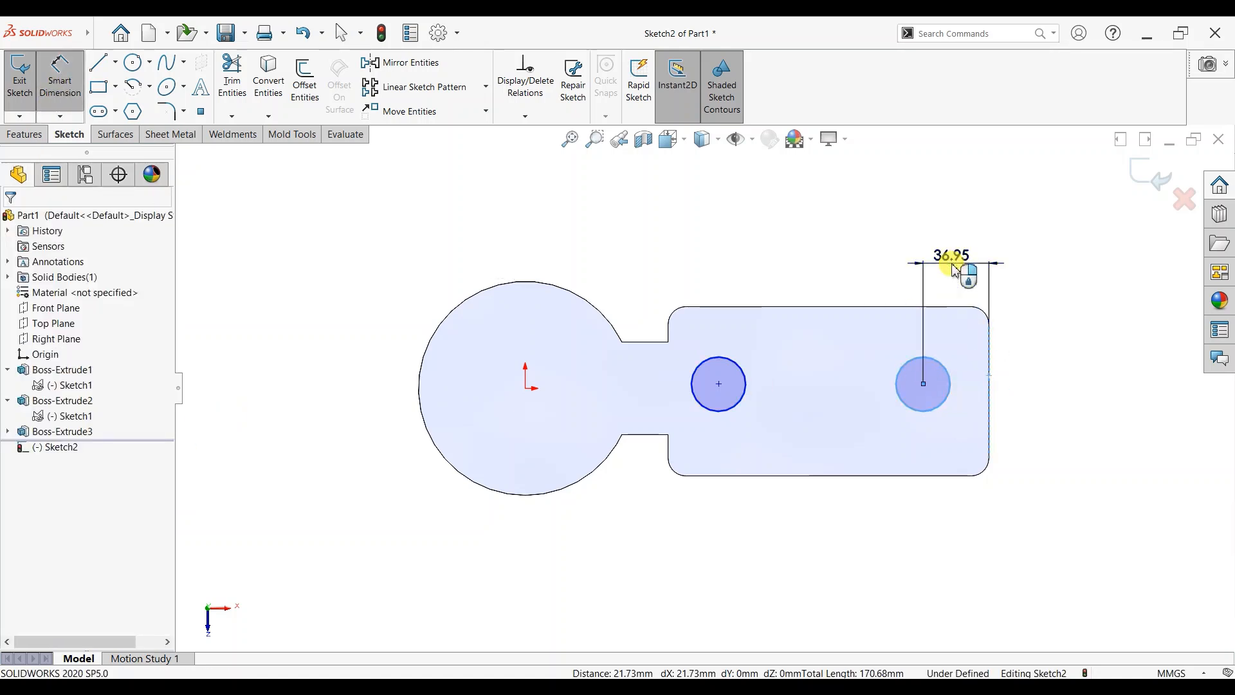
{"action": "left_click", "coordinate": [955, 269]}
{"action": "type", "text": "35"}
{"action": "key", "text": "Return"}
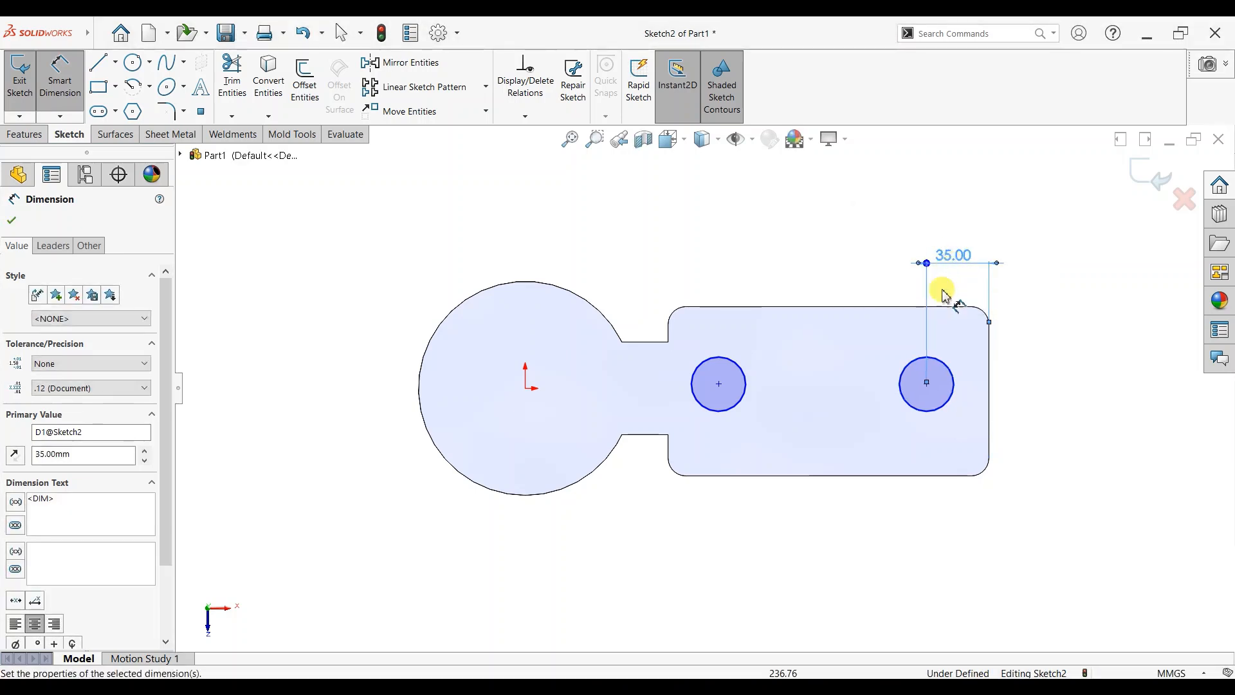
Set the distance between the two circle centres to 100 mm
{"action": "left_click", "coordinate": [746, 385]}
{"action": "left_click", "coordinate": [901, 385]}
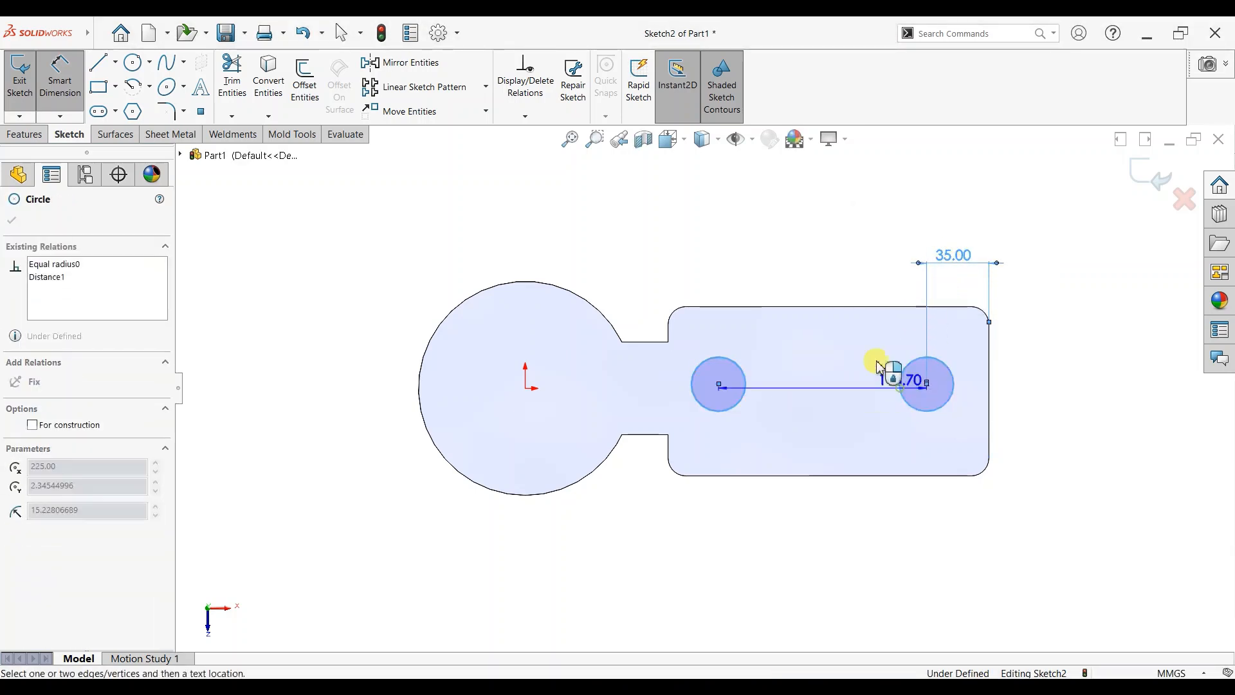
{"action": "left_click", "coordinate": [832, 249]}
{"action": "key", "text": "Return"}
Set the outer circle's diameter to 25 mm and finish dimensioning
{"action": "left_click", "coordinate": [954, 372]}
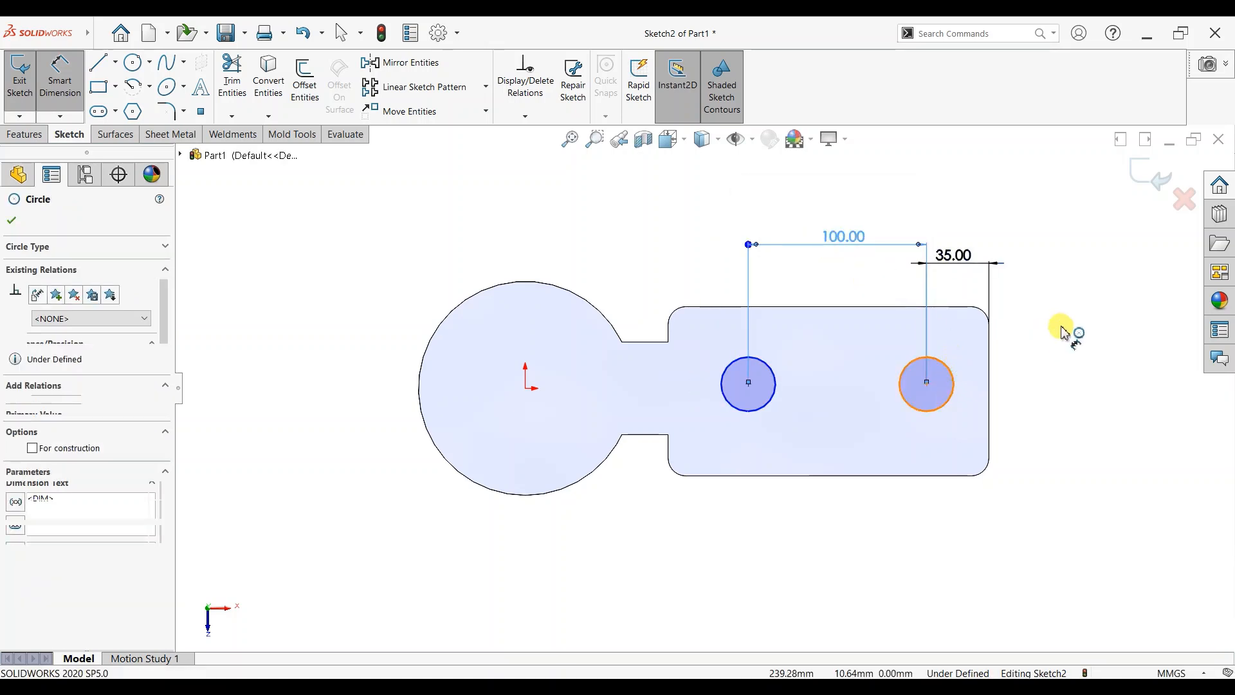
{"action": "left_click", "coordinate": [1063, 331]}
{"action": "type", "text": "25"}
{"action": "key", "text": "Return"}
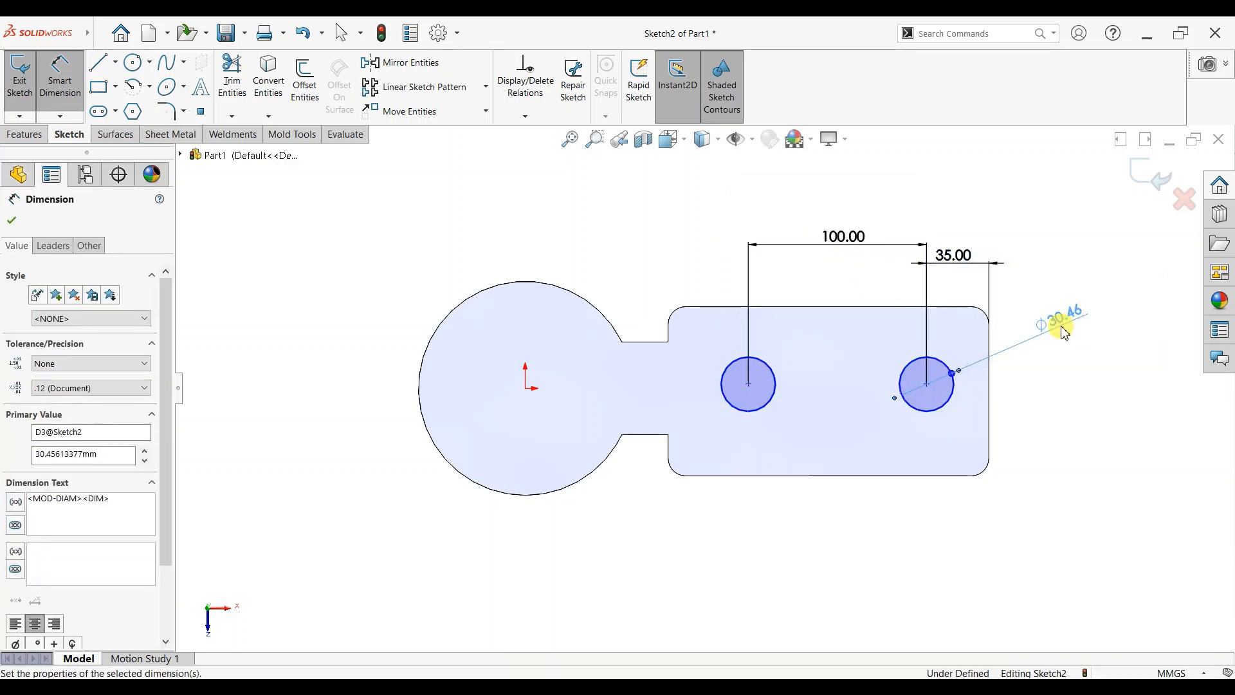
{"action": "left_click", "coordinate": [11, 221]}
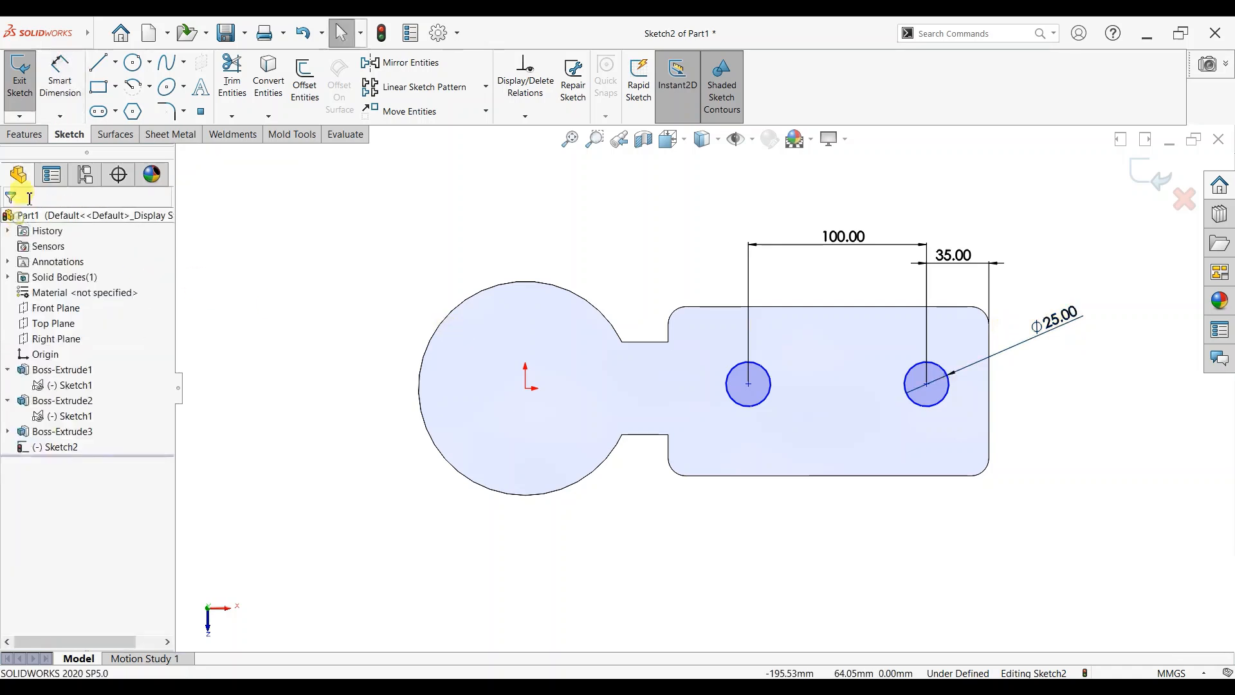
Cut-extrude the two circles down through the rectangular box to make two holes
{"action": "left_click", "coordinate": [26, 140]}
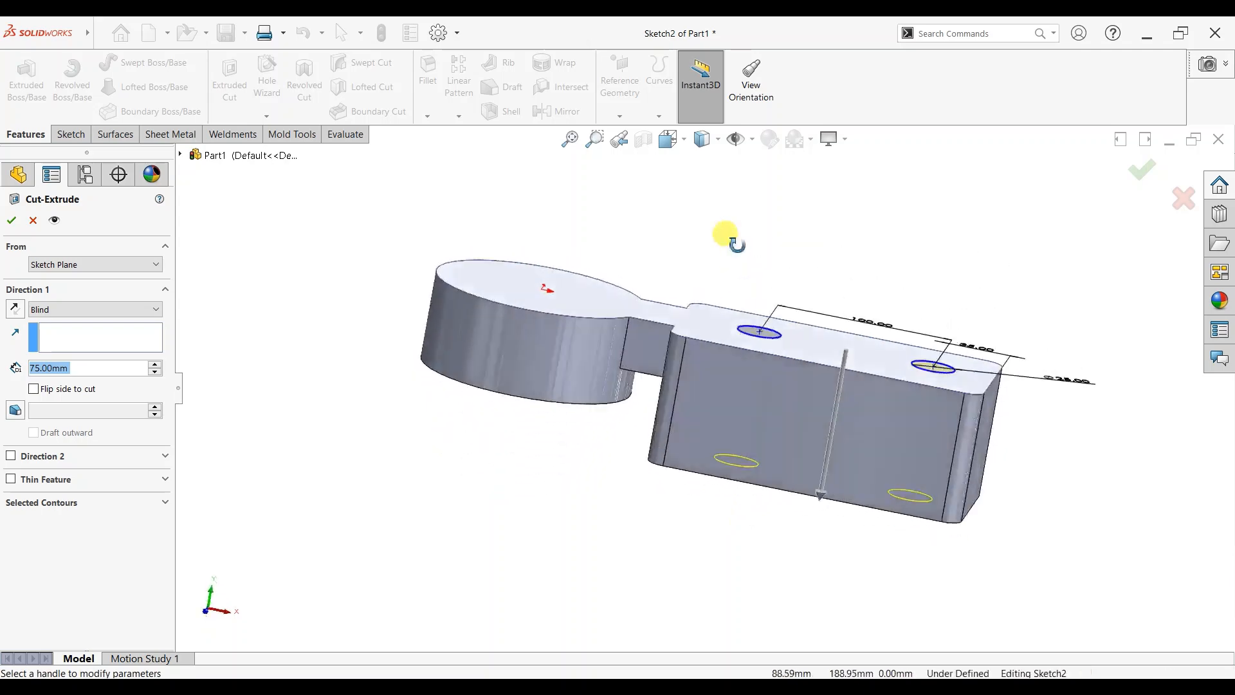
{"action": "left_click", "coordinate": [155, 307]}
{"action": "left_click", "coordinate": [71, 325]}
{"action": "left_click", "coordinate": [11, 221]}
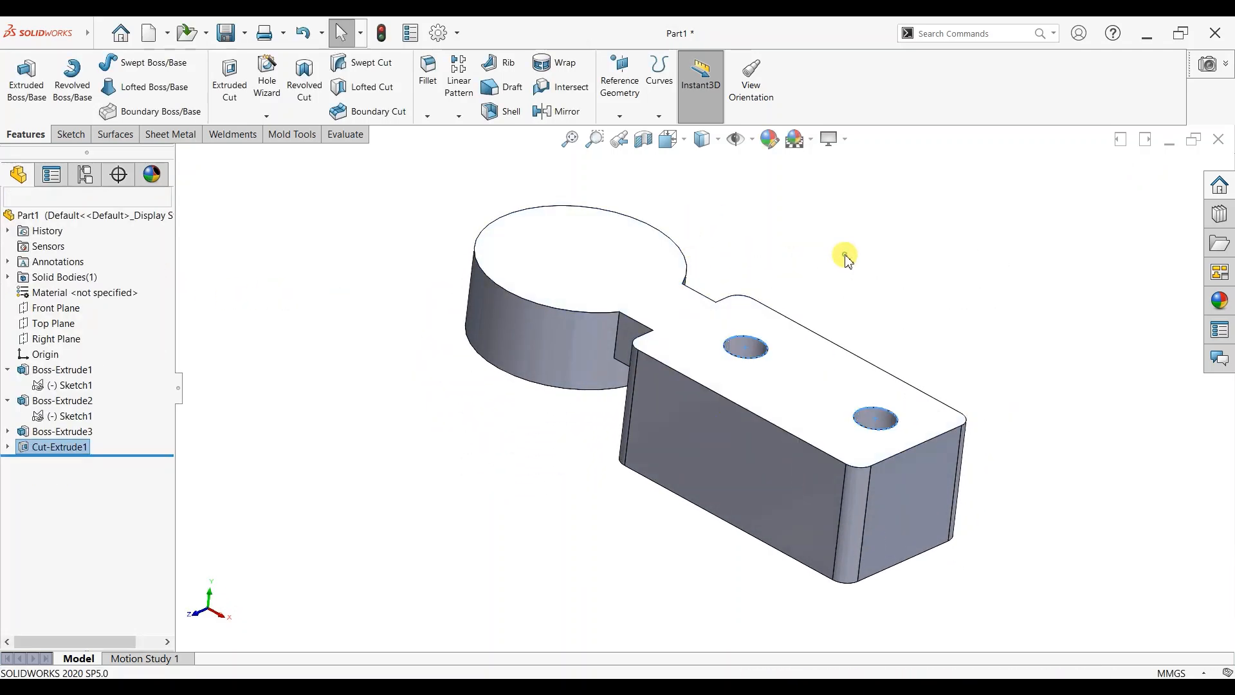
Shell the body to a 6 mm wall thickness, removing its flat top face
{"action": "key", "text": "space"}
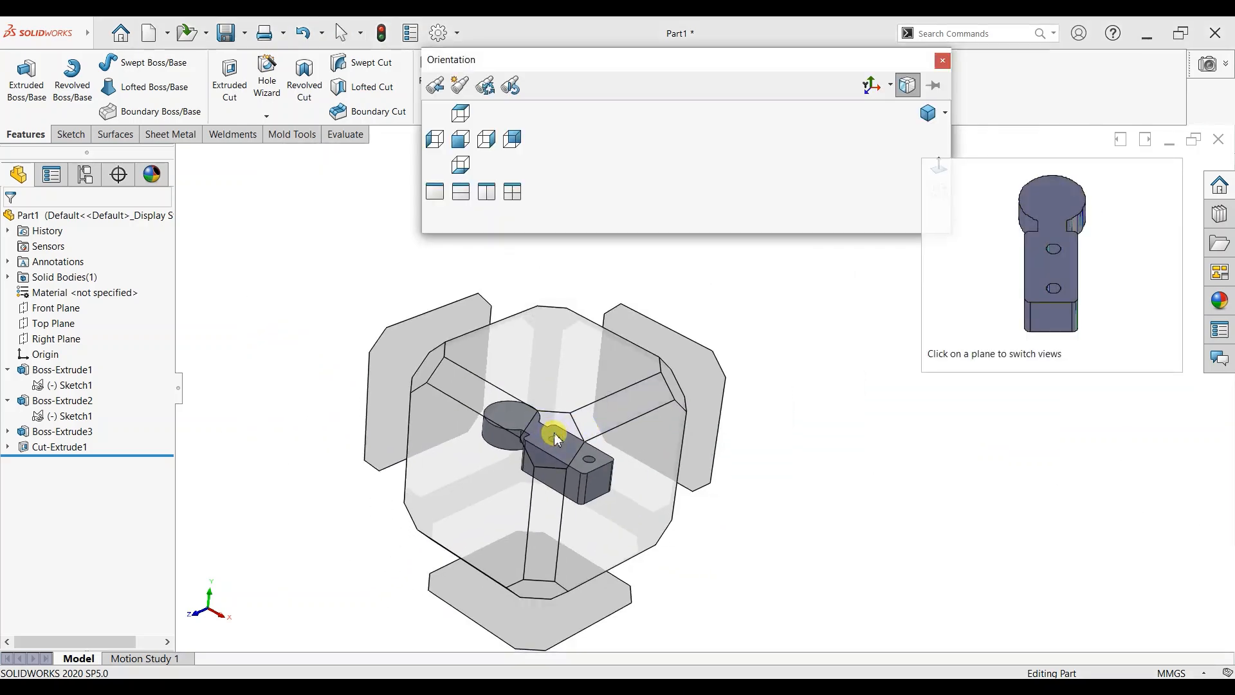
{"action": "left_click", "coordinate": [555, 437]}
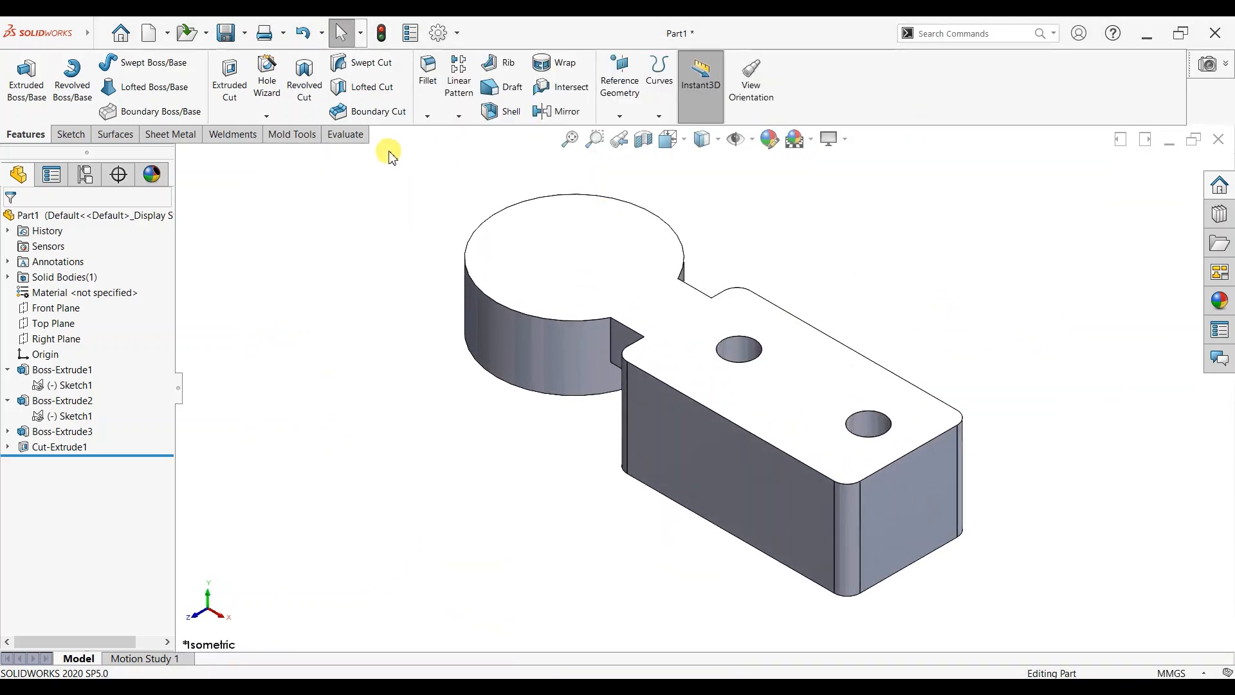
{"action": "left_click", "coordinate": [511, 111]}
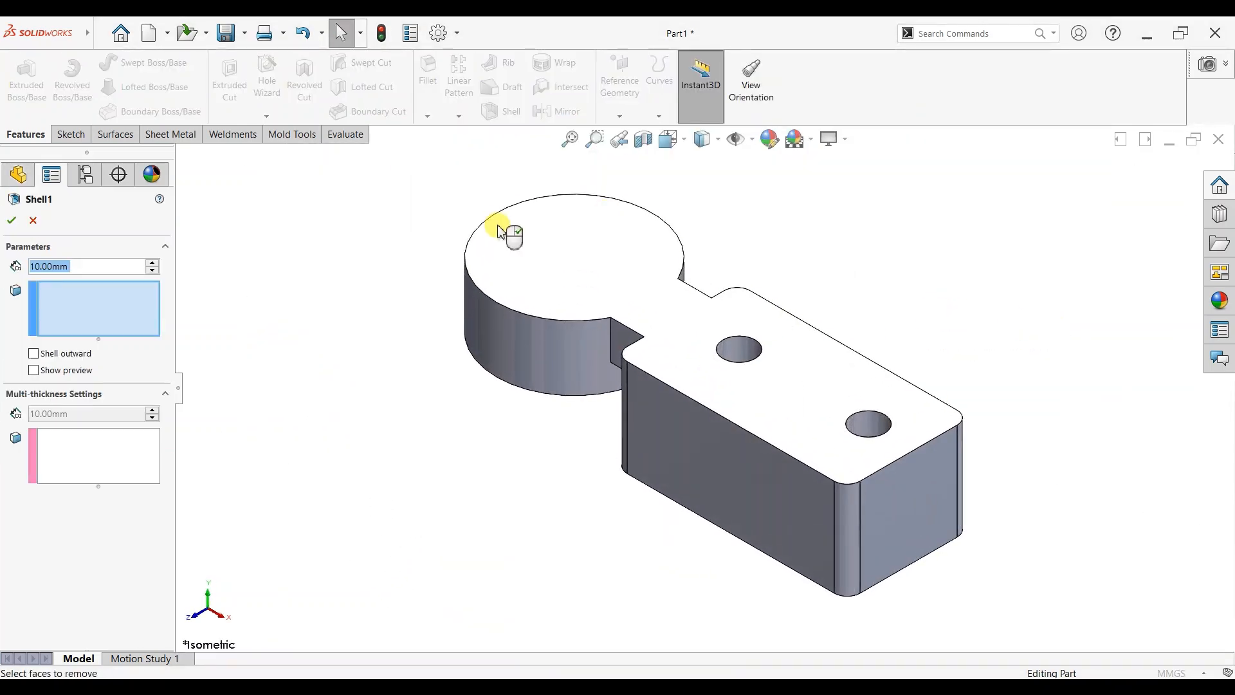
{"action": "left_click", "coordinate": [68, 370]}
{"action": "left_click", "coordinate": [562, 249]}
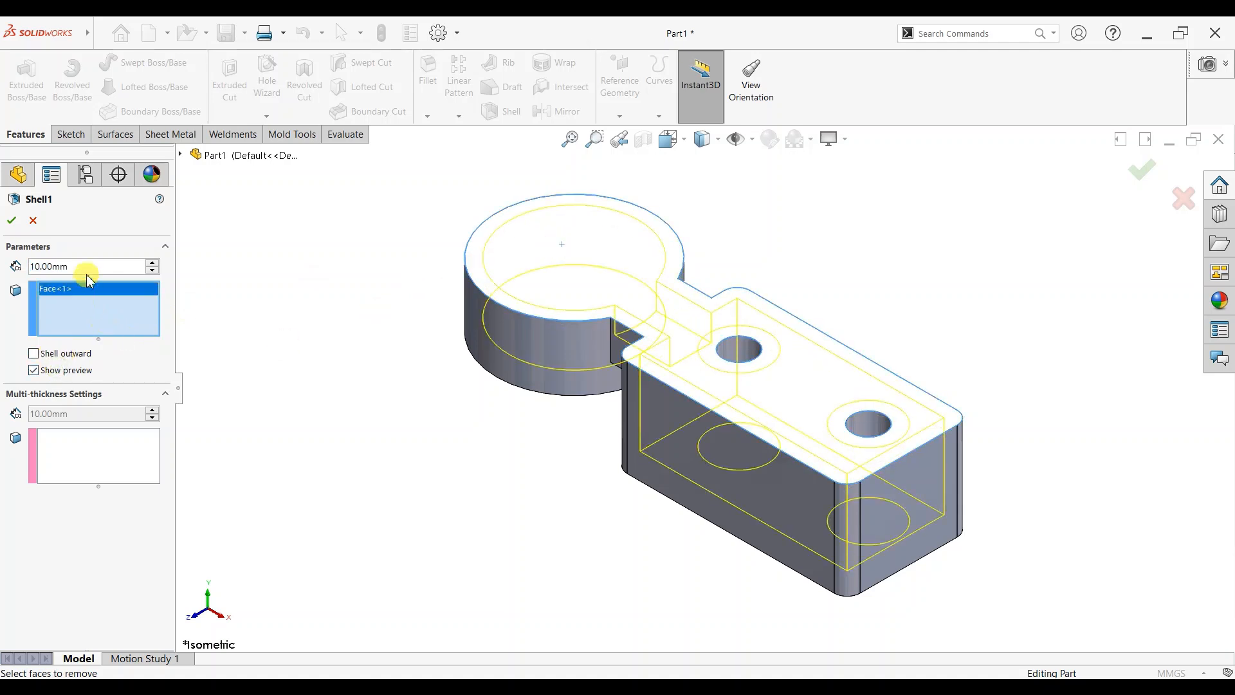
{"action": "type", "text": "5"}
{"action": "key", "text": "Return"}
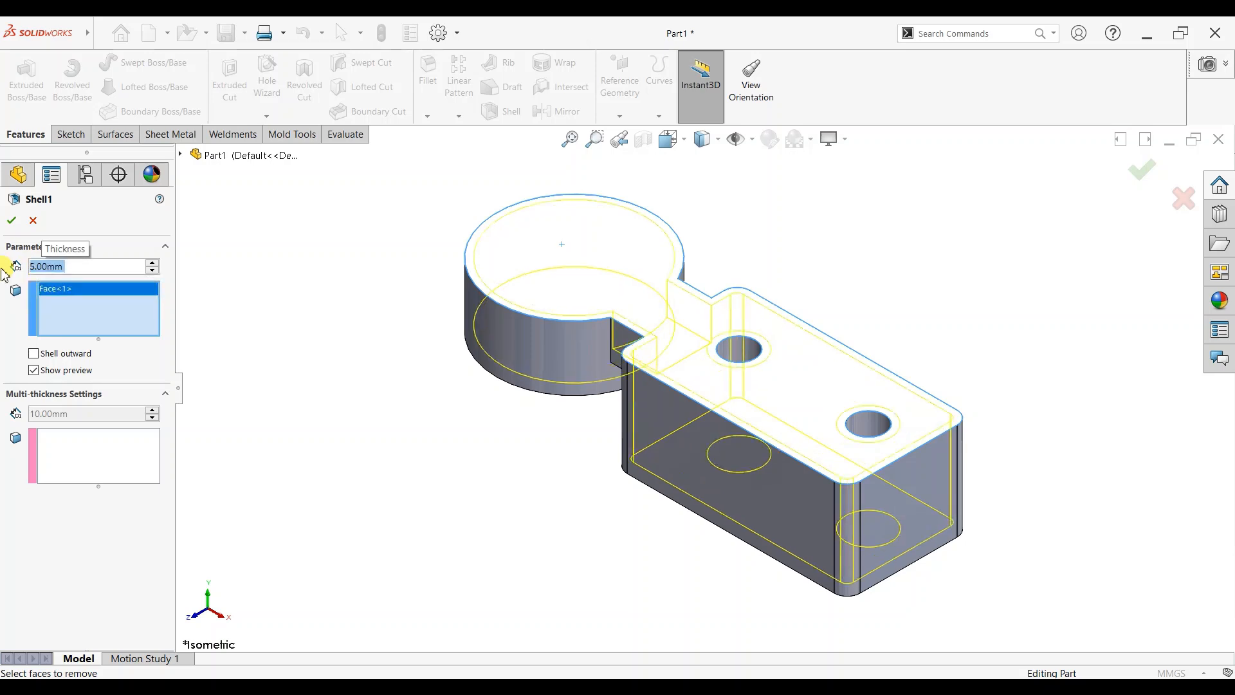
{"action": "type", "text": "6"}
{"action": "key", "text": "Return"}
{"action": "left_click", "coordinate": [12, 222]}
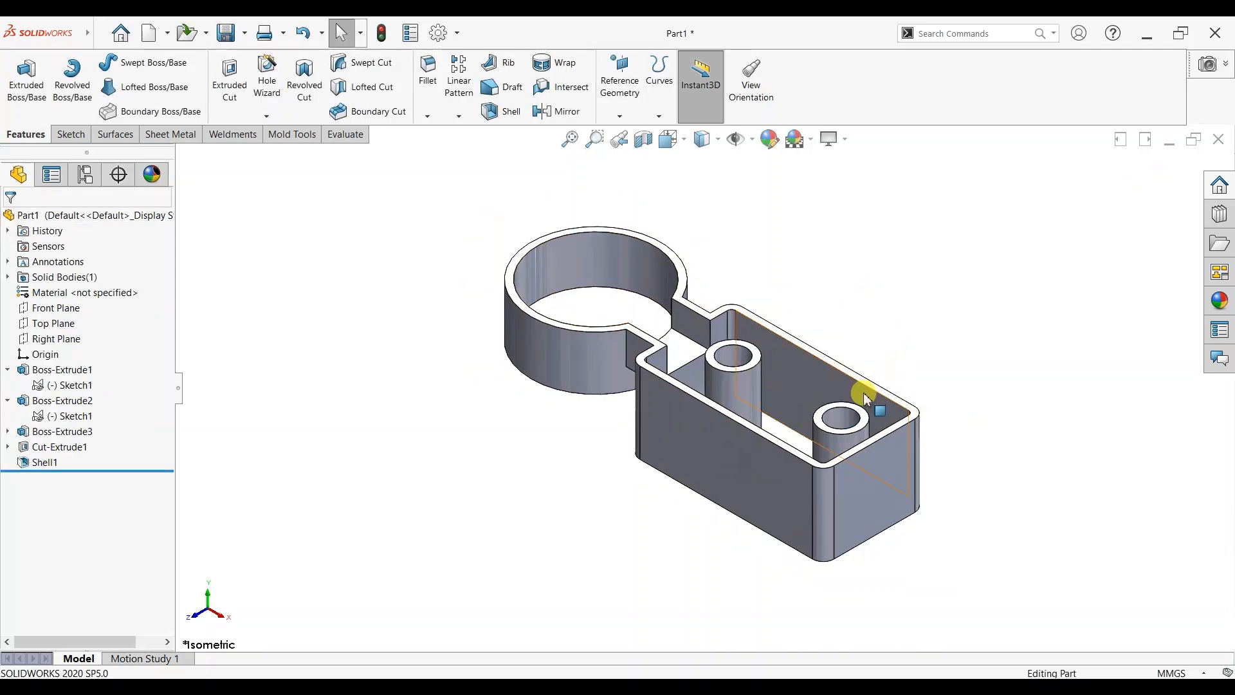
Start a sketch on the round chamber's floor and draw a circle about 47 mm in diameter centred on the origin
{"action": "middle_click_drag", "start_coordinate": [934, 402], "coordinate": [882, 276]}
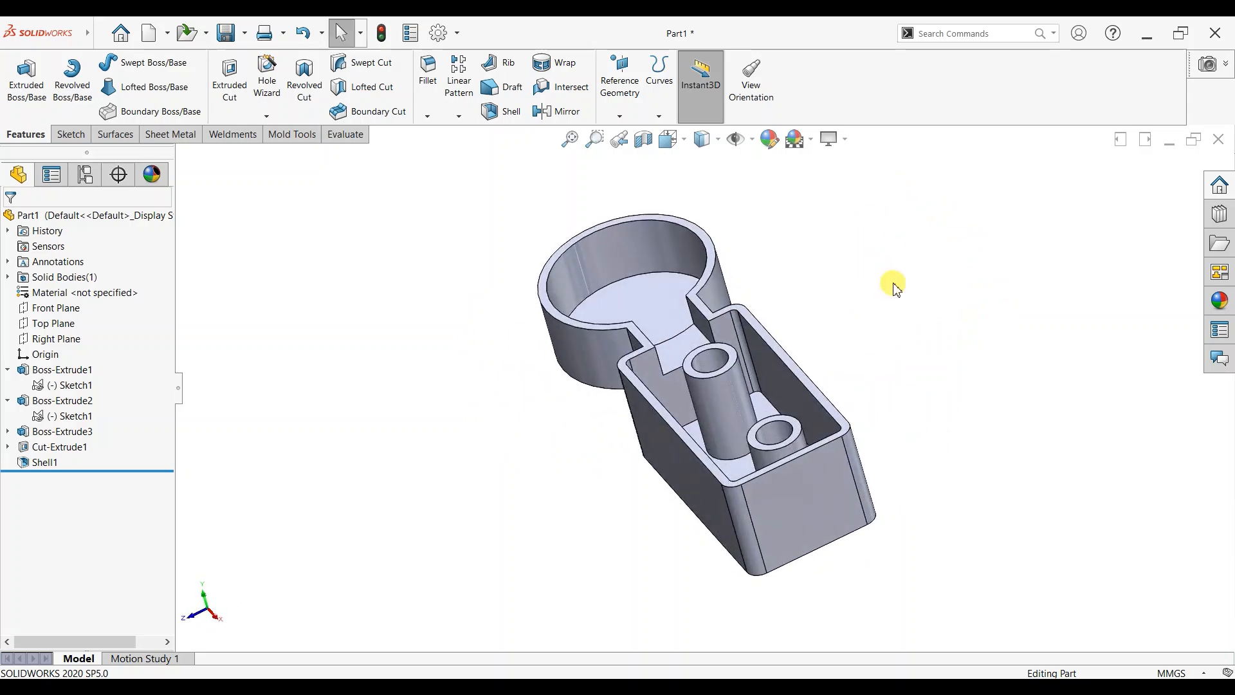
{"action": "left_click", "coordinate": [648, 291]}
{"action": "left_click", "coordinate": [705, 263]}
{"action": "key", "text": "ctrl+8"}
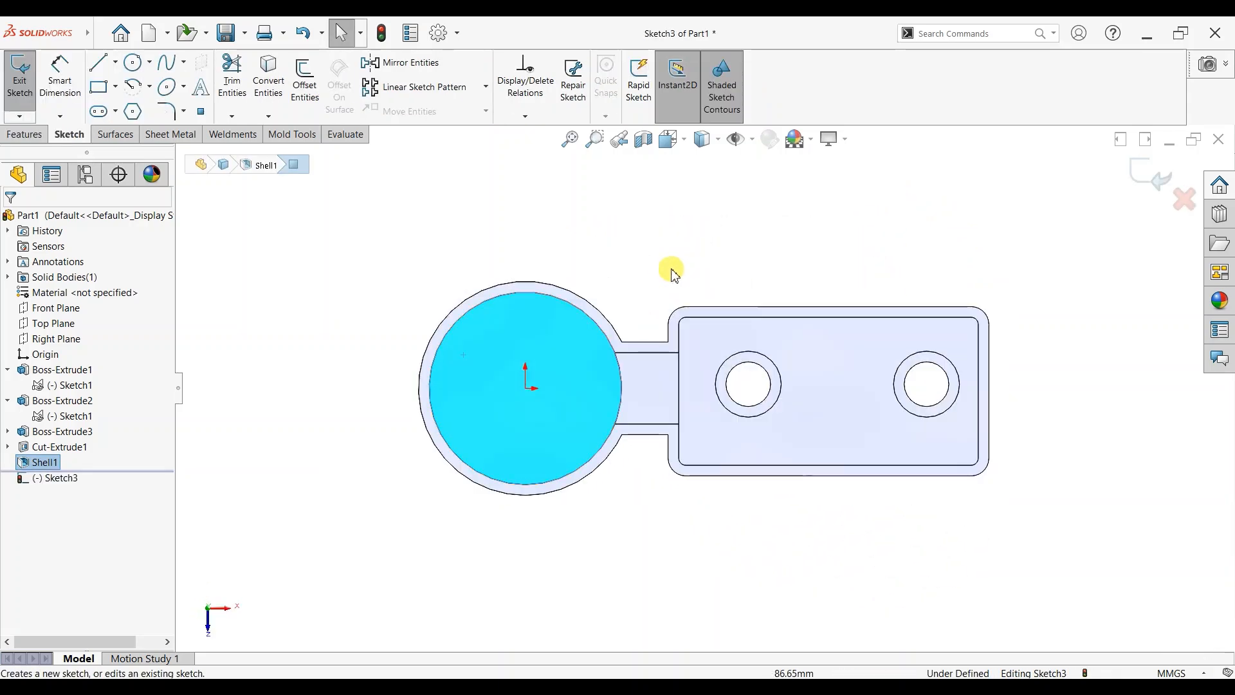
{"action": "left_click", "coordinate": [132, 62]}
{"action": "left_click_drag", "start_coordinate": [526, 390], "coordinate": [558, 415]}
{"action": "key", "text": "Escape"}
Set the chamber floor circle's diameter to 45 mm and finish dimensioning
{"action": "left_click", "coordinate": [526, 353]}
{"action": "left_click", "coordinate": [527, 261]}
{"action": "type", "text": "4"}
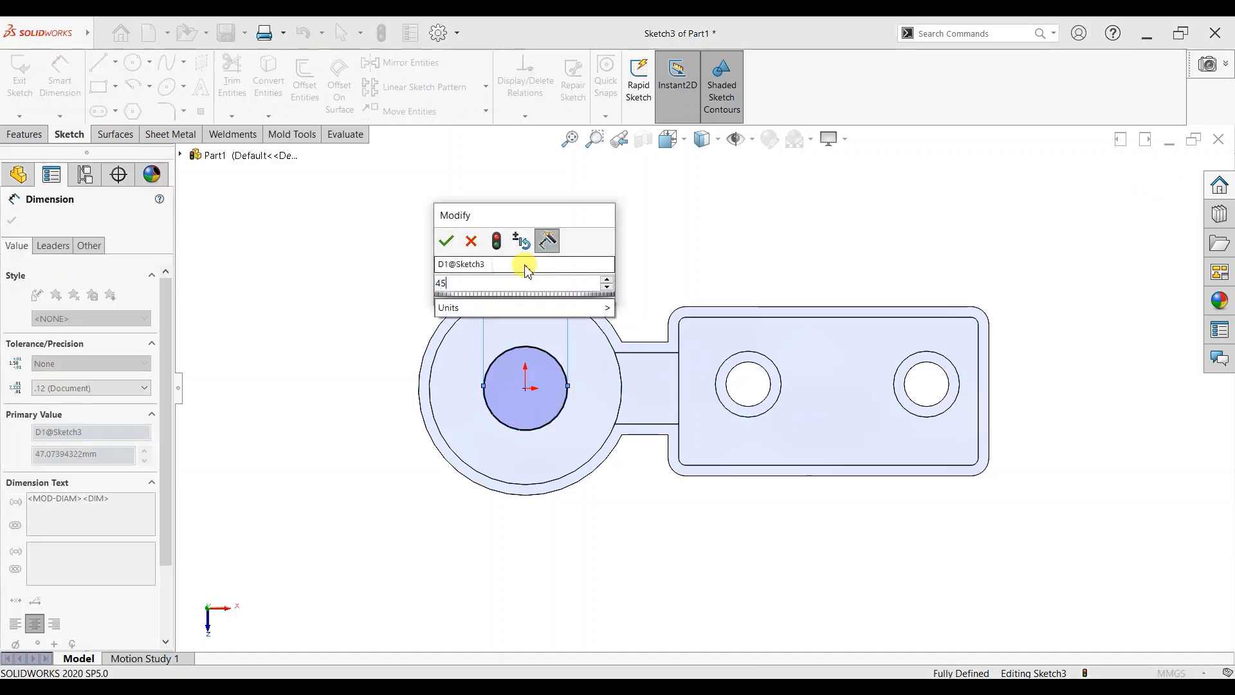
{"action": "type", "text": "5"}
{"action": "key", "text": "Return"}
{"action": "key", "text": "Escape"}
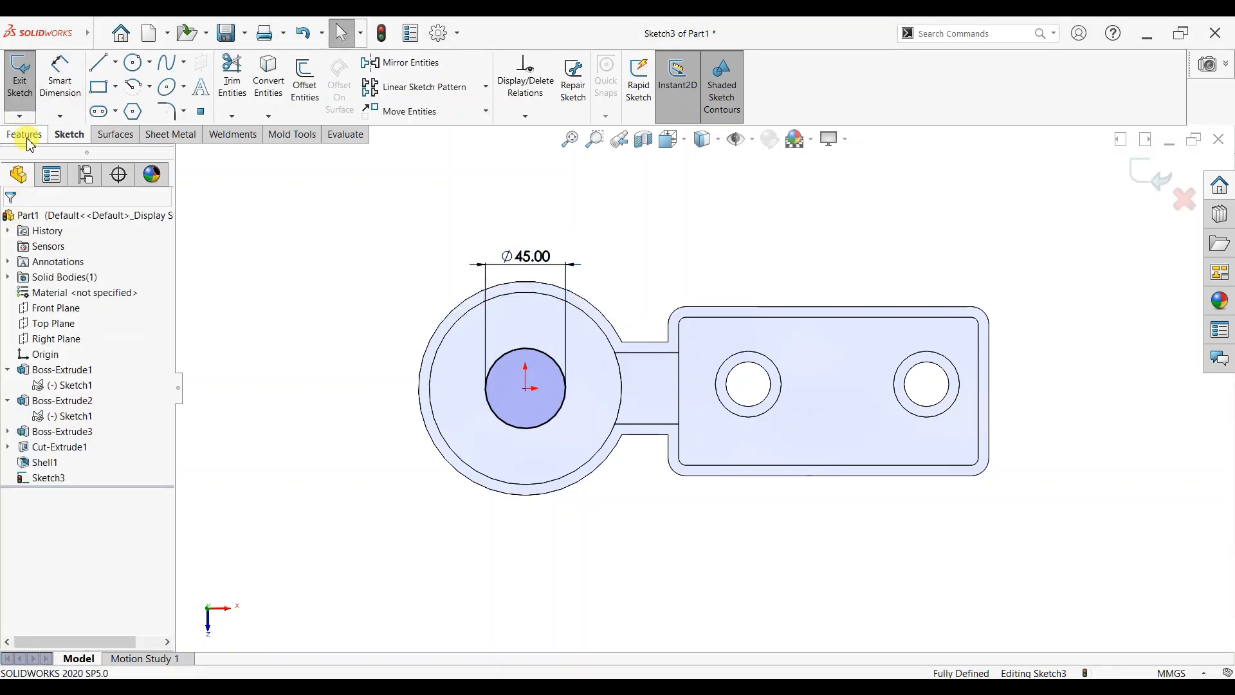
Cut-extrude the 45 mm circle through the round chamber's floor
{"action": "left_click", "coordinate": [23, 134]}
{"action": "left_click", "coordinate": [83, 311]}
{"action": "left_click", "coordinate": [64, 324]}
{"action": "key", "text": "Return"}
{"action": "middle_click_drag", "start_coordinate": [932, 502], "coordinate": [761, 347]}
{"action": "left_click", "coordinate": [761, 347]}
{"action": "left_click", "coordinate": [429, 79]}
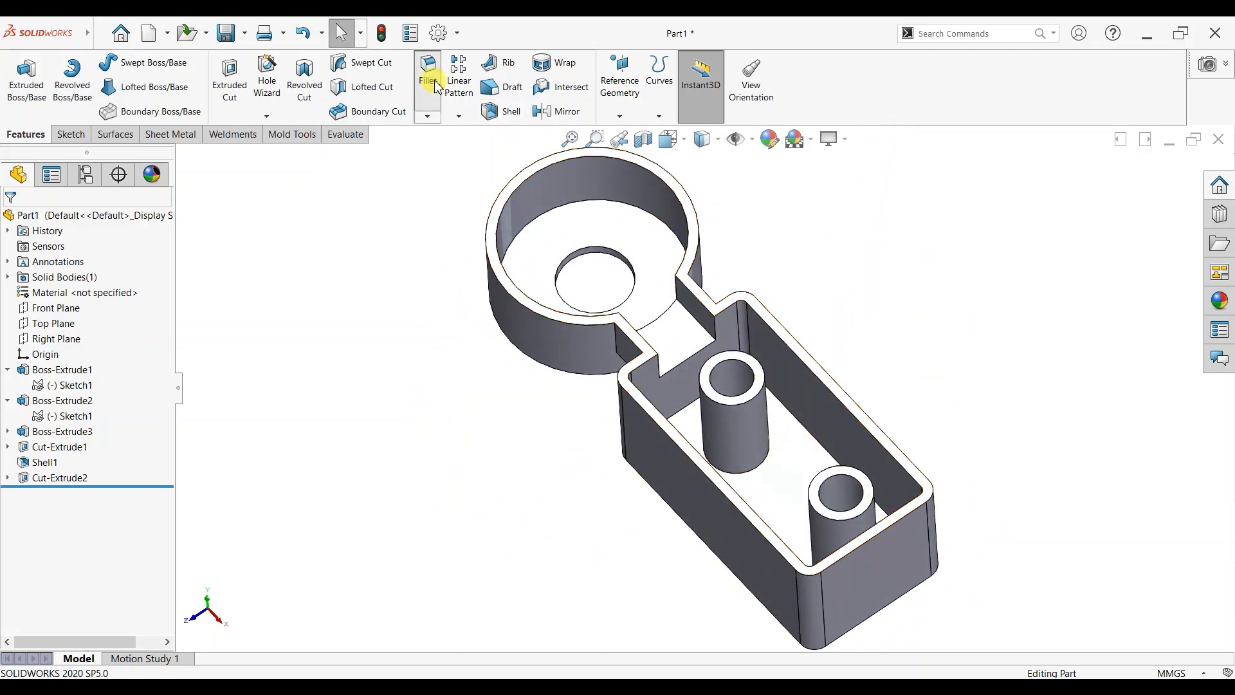
{"action": "left_click", "coordinate": [797, 481]}
{"action": "middle_click_drag", "start_coordinate": [703, 540], "coordinate": [759, 325]}
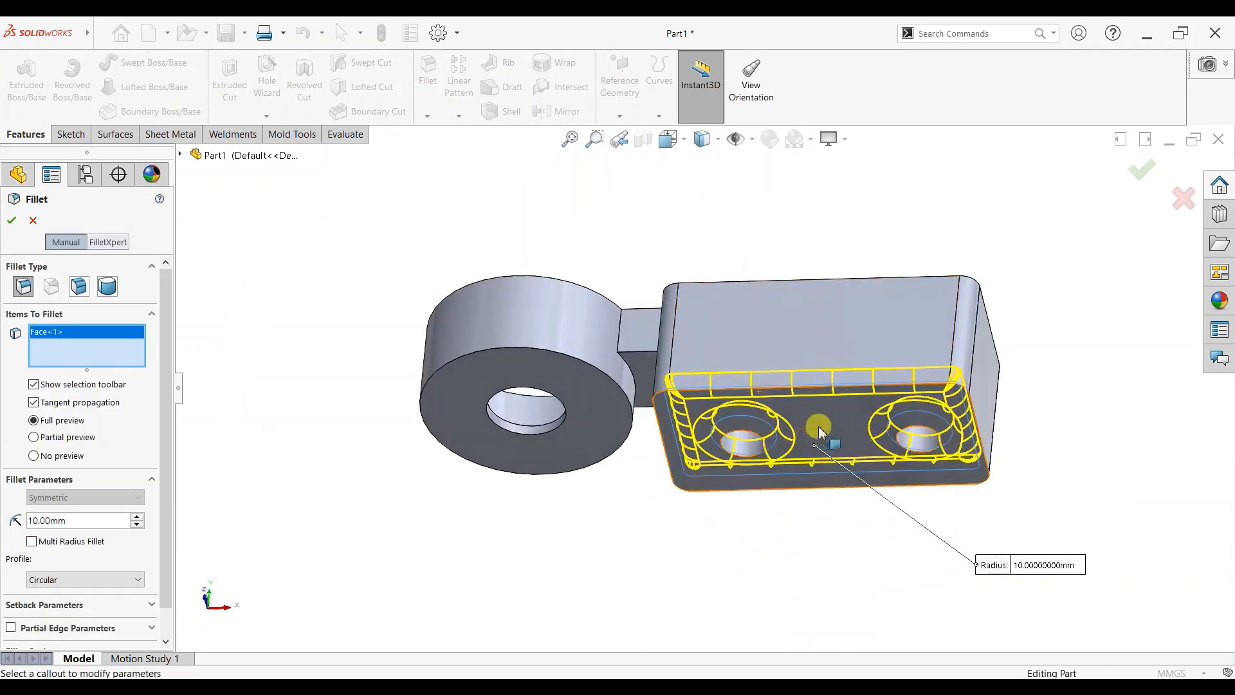
{"action": "left_click", "coordinate": [822, 431]}
{"action": "left_click", "coordinate": [603, 399]}
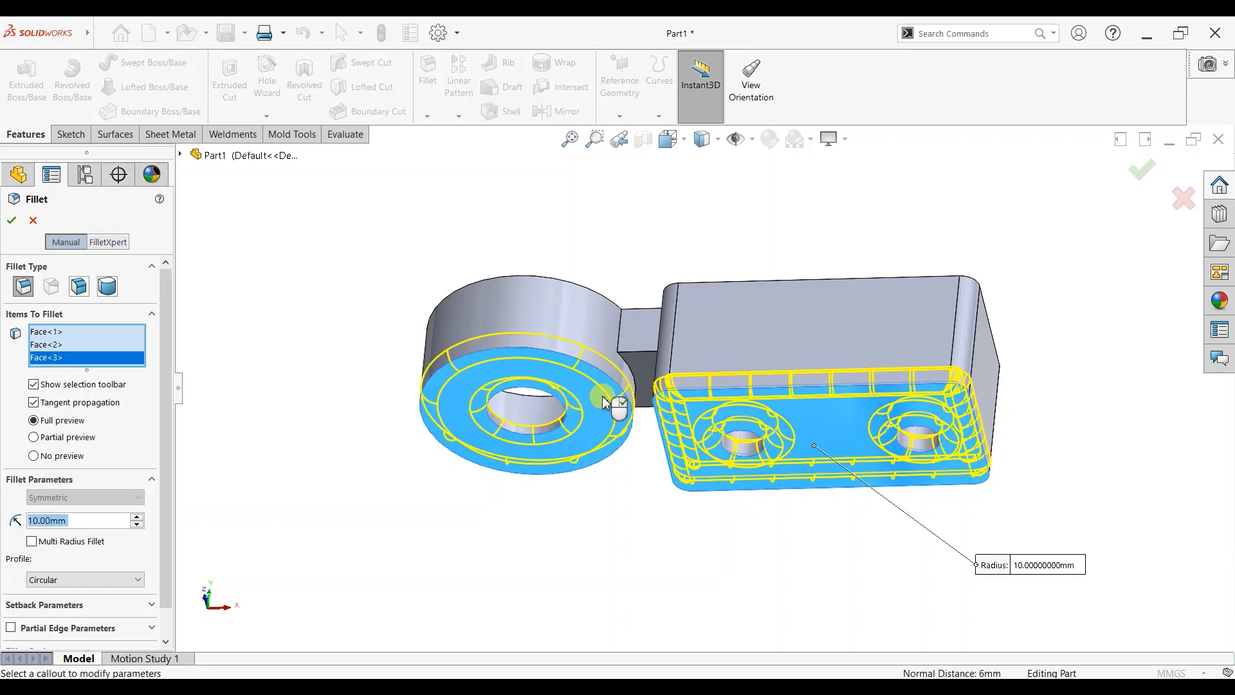
{"action": "middle_click_drag", "start_coordinate": [628, 326], "coordinate": [612, 624]}
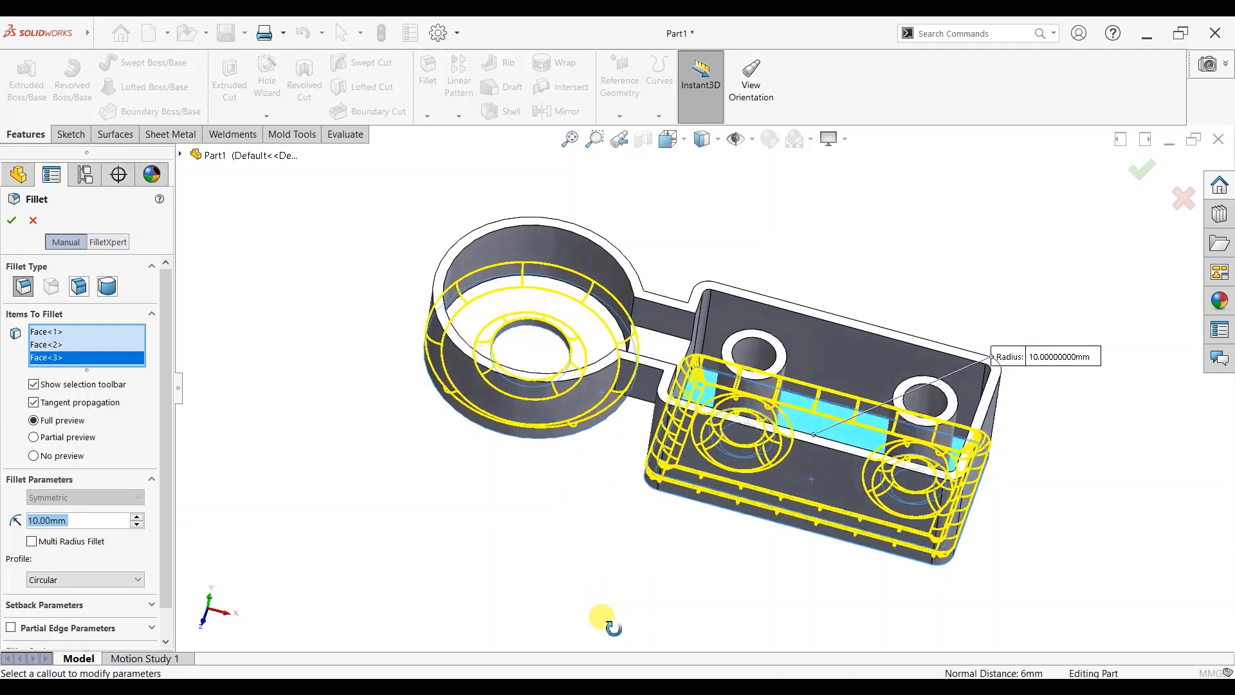
{"action": "left_click", "coordinate": [557, 306]}
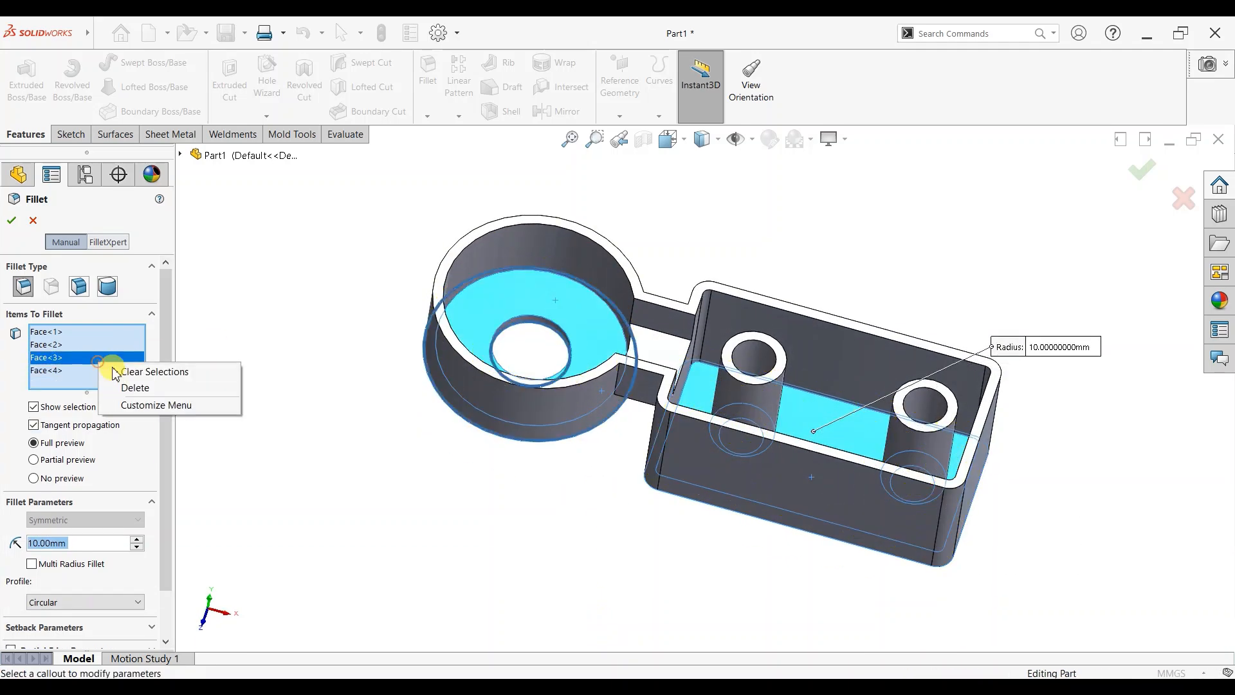
{"action": "right_click", "coordinate": [106, 366]}
{"action": "left_click", "coordinate": [119, 375]}
Fillet the inside floor faces of the chamber, connecting neck and box with a 5 mm radius
{"action": "left_click", "coordinate": [582, 327]}
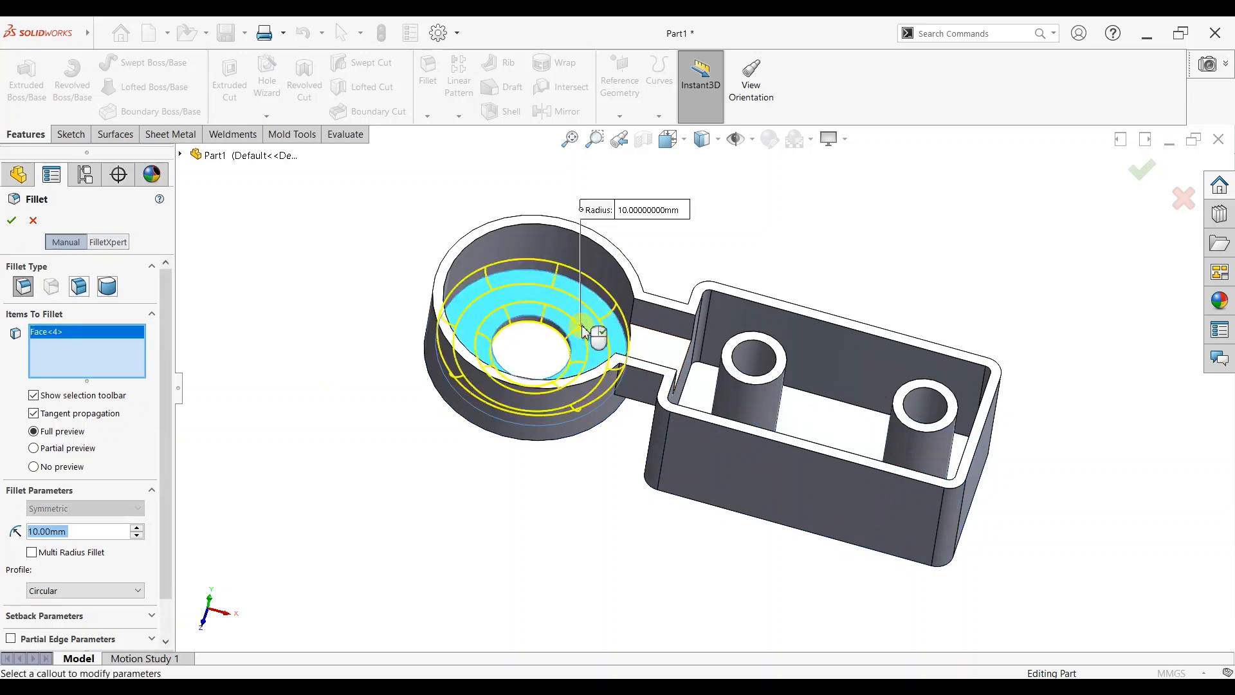
{"action": "type", "text": "5"}
{"action": "key", "text": "Return"}
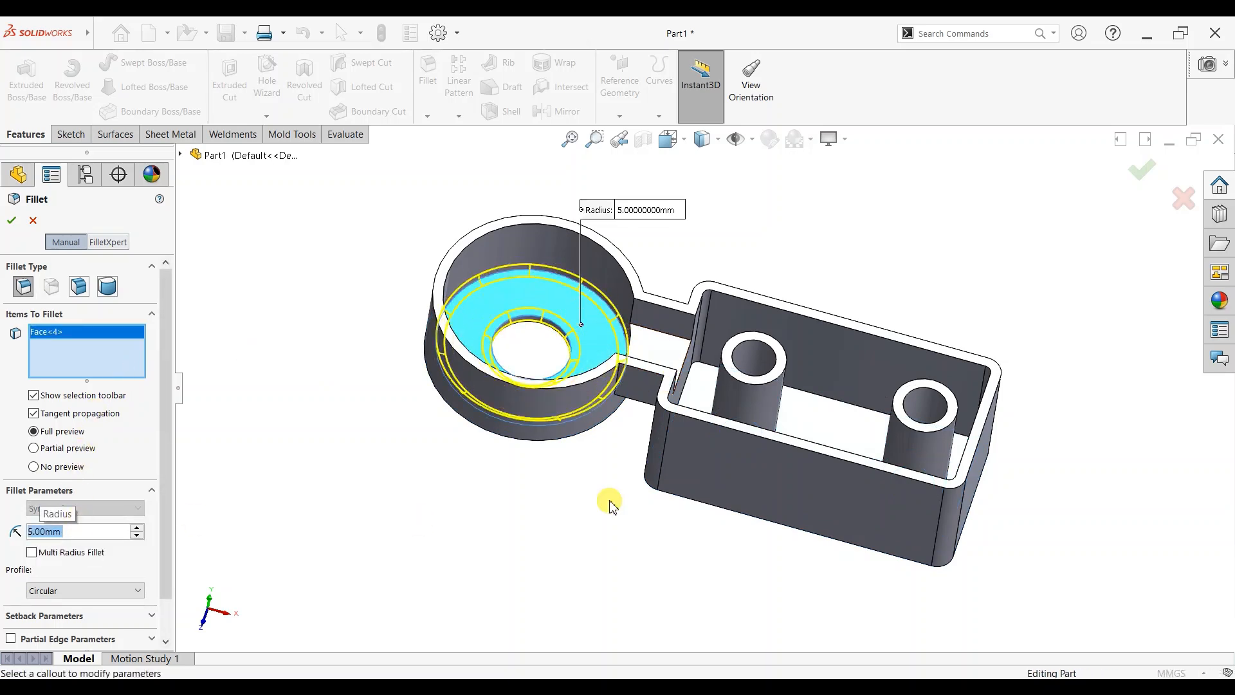
{"action": "scroll", "coordinate": [738, 402], "scroll_direction": "down", "scroll_amount": 2}
{"action": "left_click", "coordinate": [613, 335]}
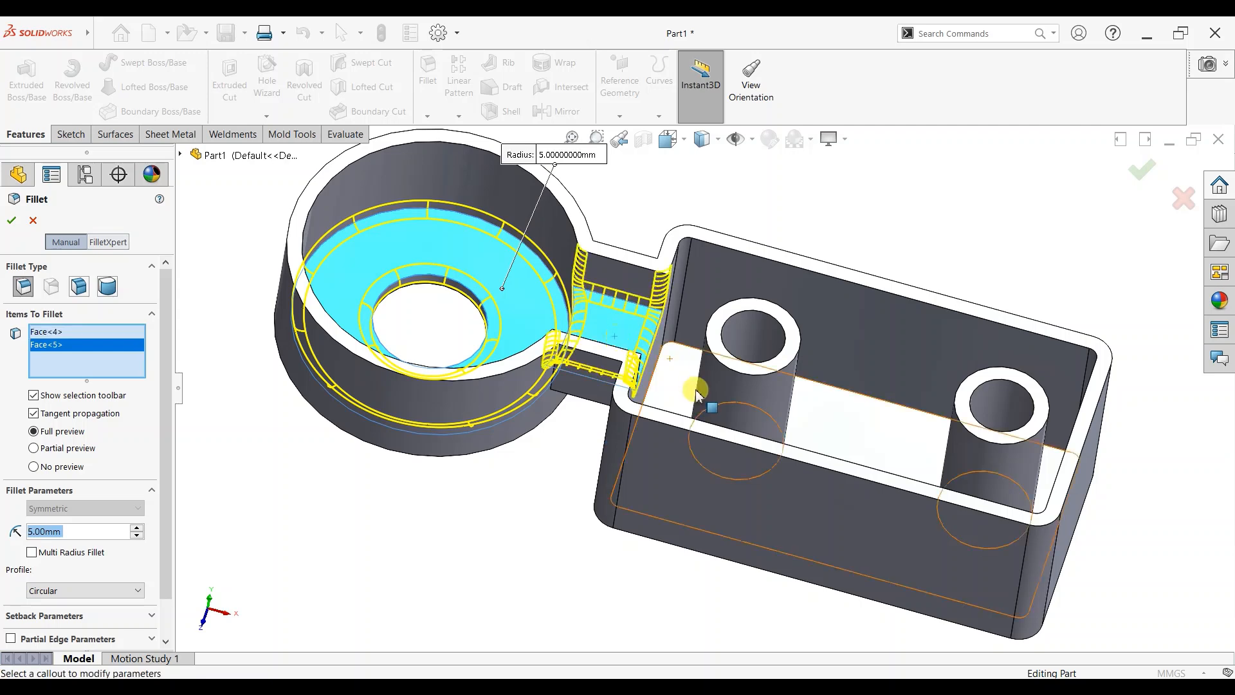
{"action": "left_click", "coordinate": [698, 392]}
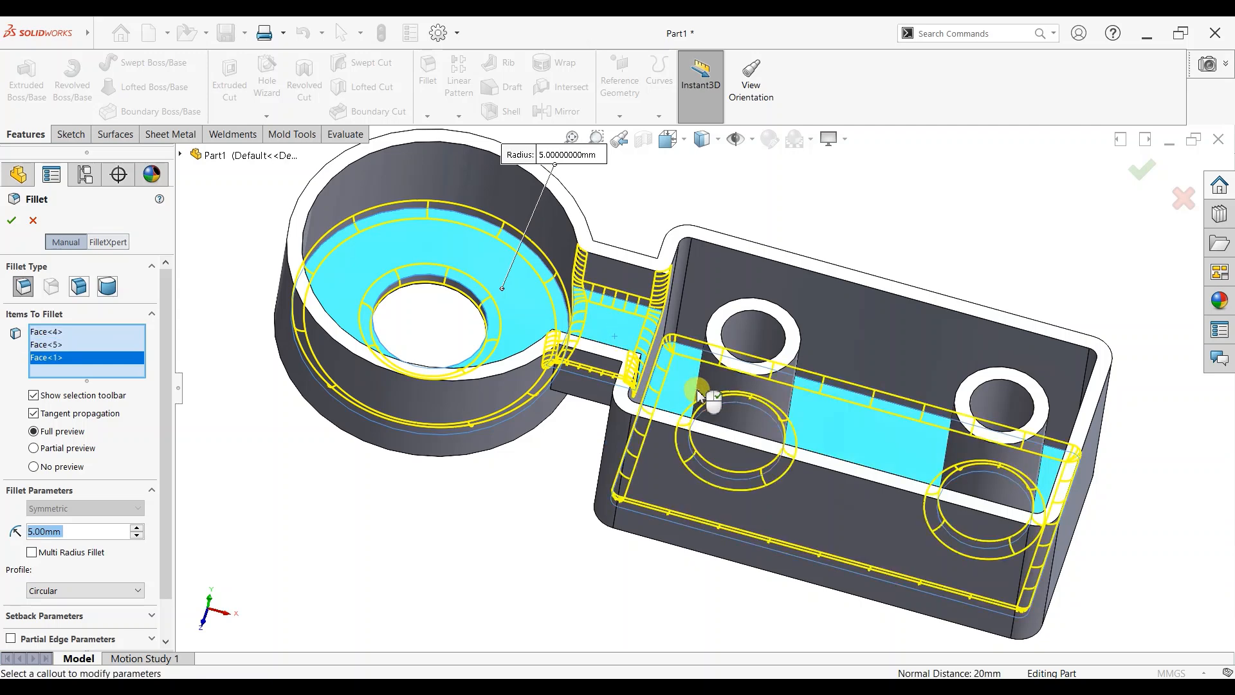
{"action": "middle_click_drag", "start_coordinate": [670, 496], "coordinate": [564, 287]}
{"action": "left_click", "coordinate": [564, 287]}
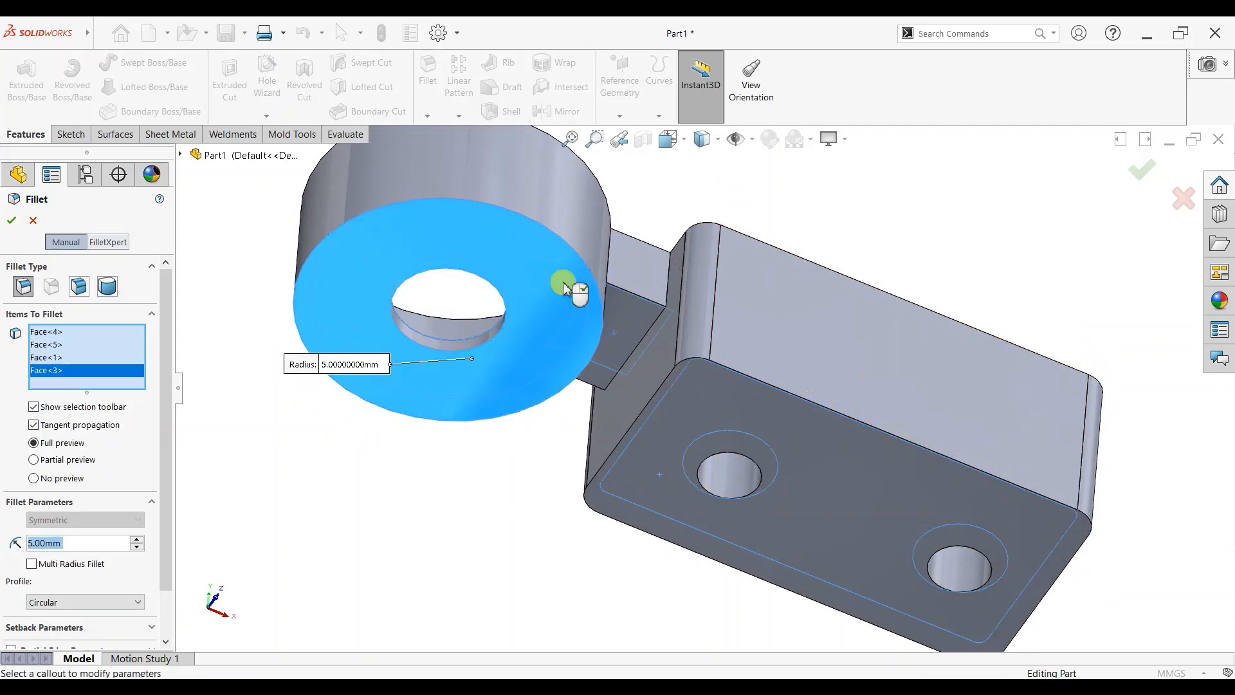
{"action": "right_click", "coordinate": [74, 368]}
{"action": "left_click", "coordinate": [139, 397]}
{"action": "middle_click_drag", "start_coordinate": [642, 394], "coordinate": [739, 571]}
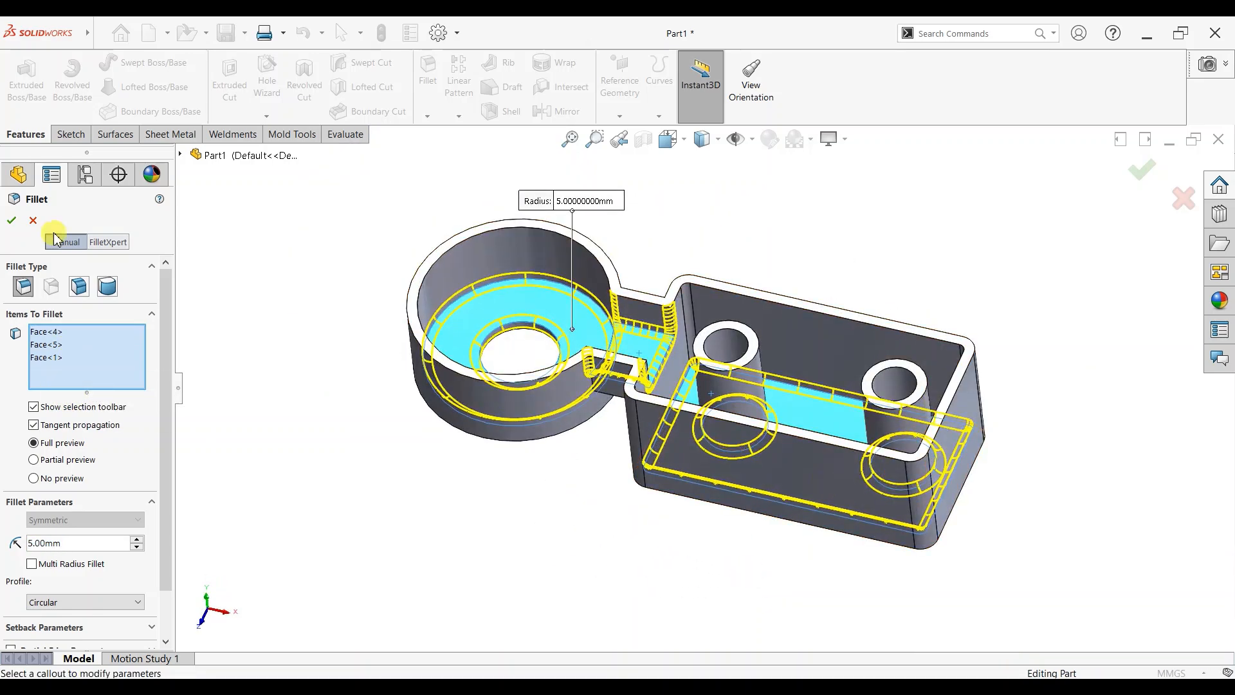
{"action": "left_click", "coordinate": [11, 222]}
Fillet the underside faces of the round chamber and the box with a 5 mm radius
{"action": "middle_click_drag", "start_coordinate": [849, 407], "coordinate": [942, 255]}
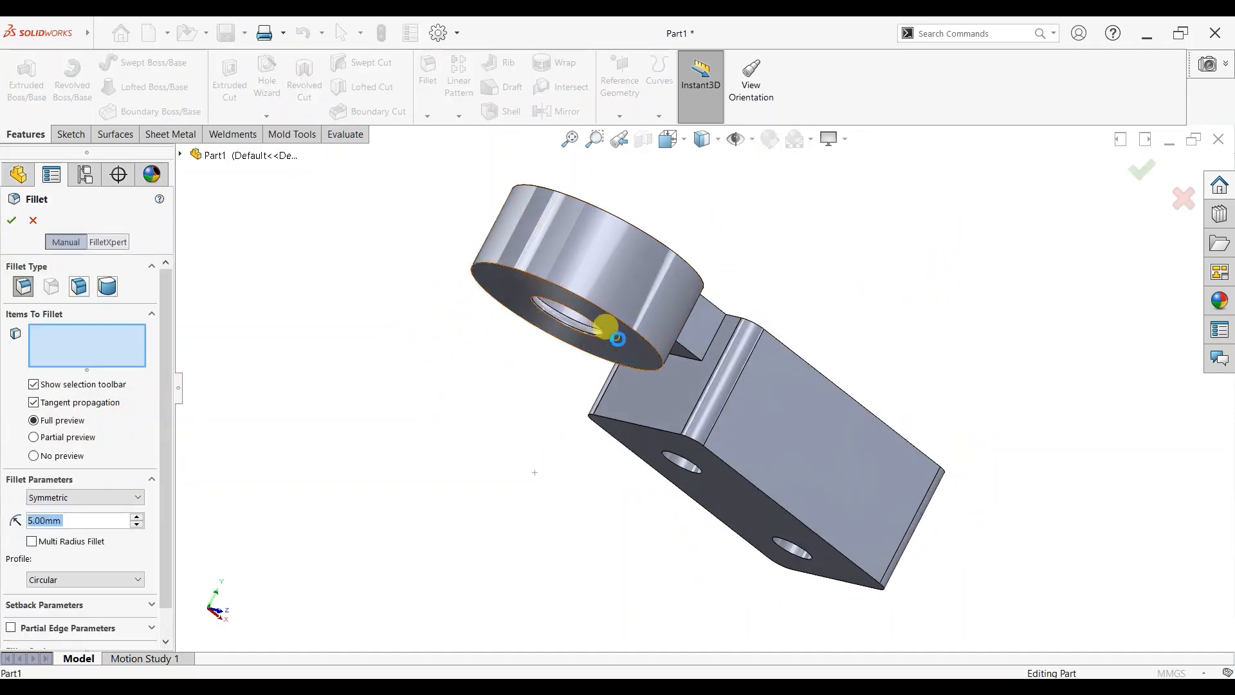
{"action": "left_click", "coordinate": [603, 335]}
{"action": "left_click", "coordinate": [704, 476]}
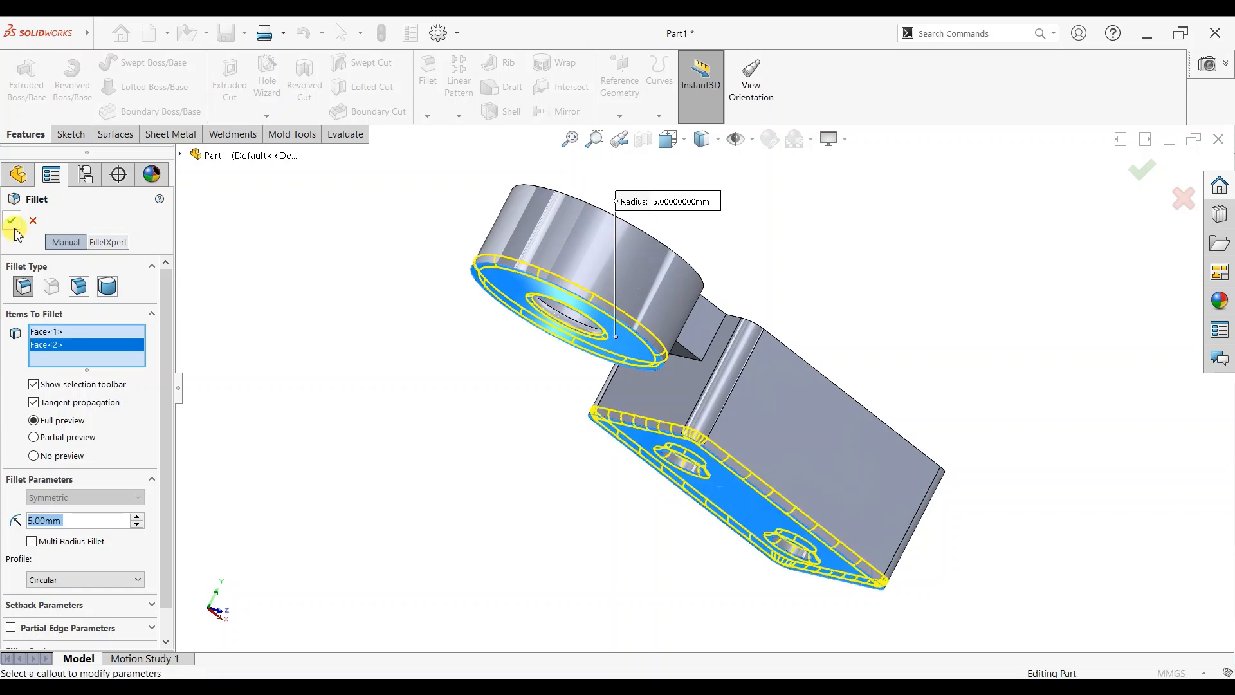
{"action": "key", "text": "Return"}
Inspect the housing's interior in a section view on the Front Plane, then close the section and restore the isometric view
{"action": "middle_click_drag", "start_coordinate": [965, 350], "coordinate": [840, 441]}
{"action": "middle_click_drag", "start_coordinate": [937, 463], "coordinate": [945, 399]}
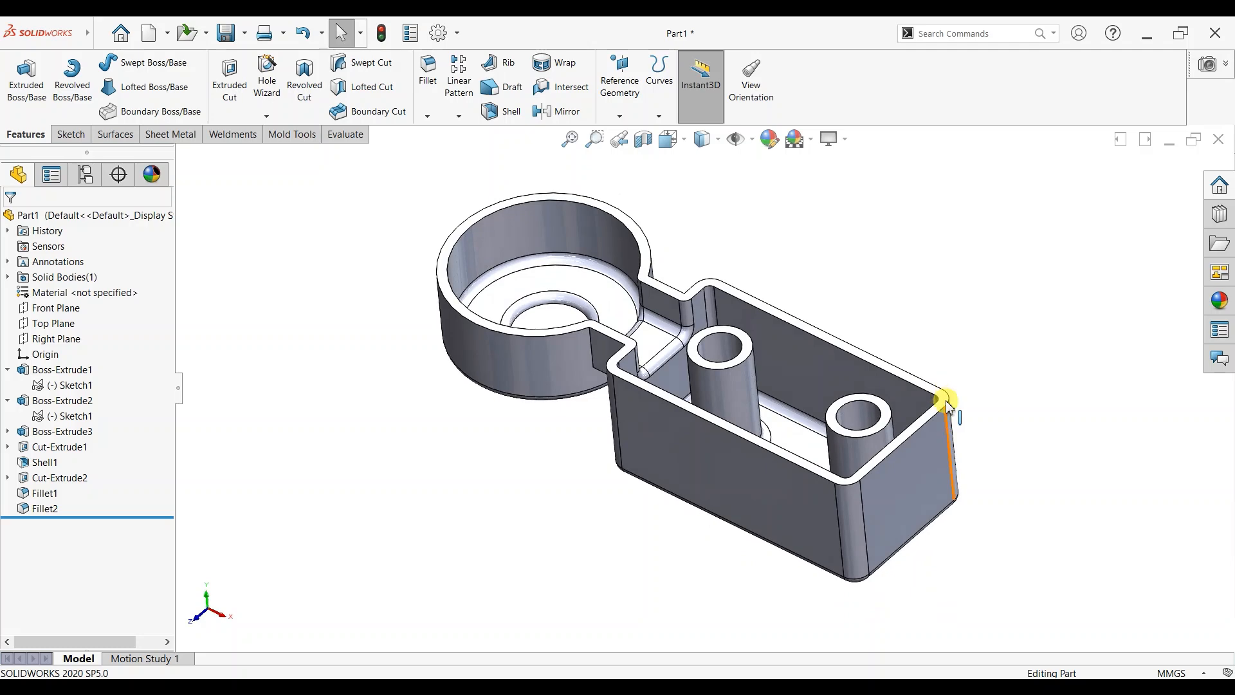
{"action": "key", "text": "space"}
{"action": "left_click", "coordinate": [532, 465]}
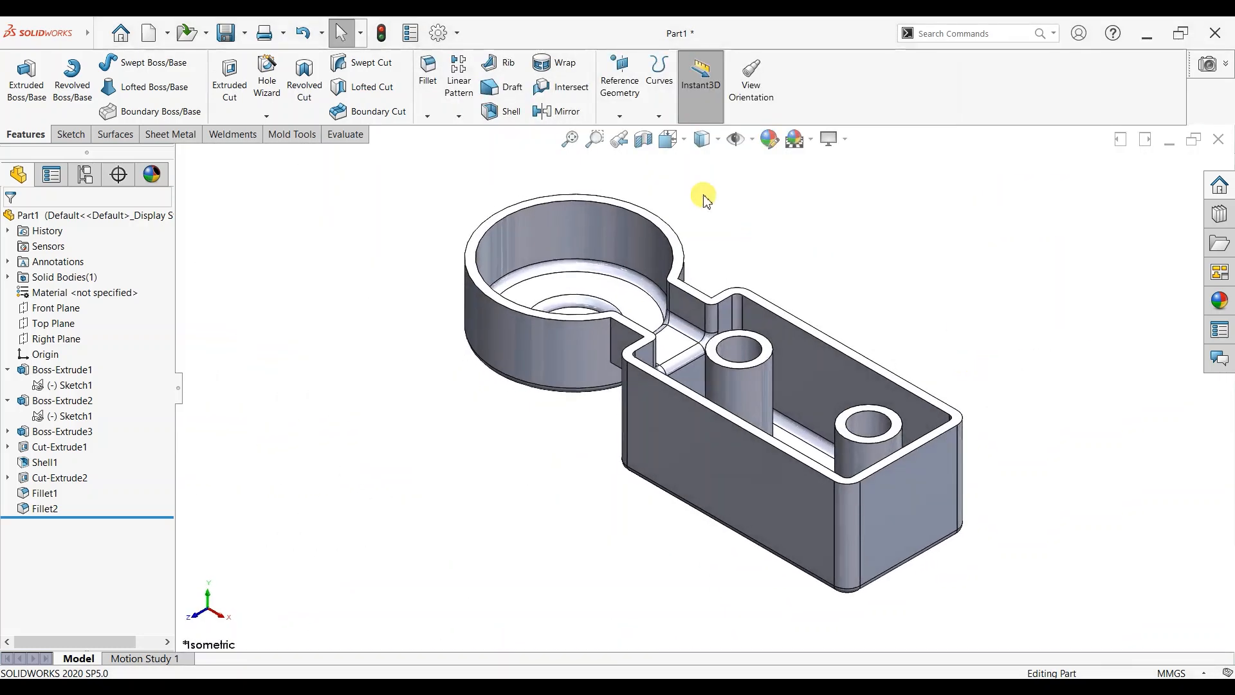
{"action": "left_click", "coordinate": [644, 138]}
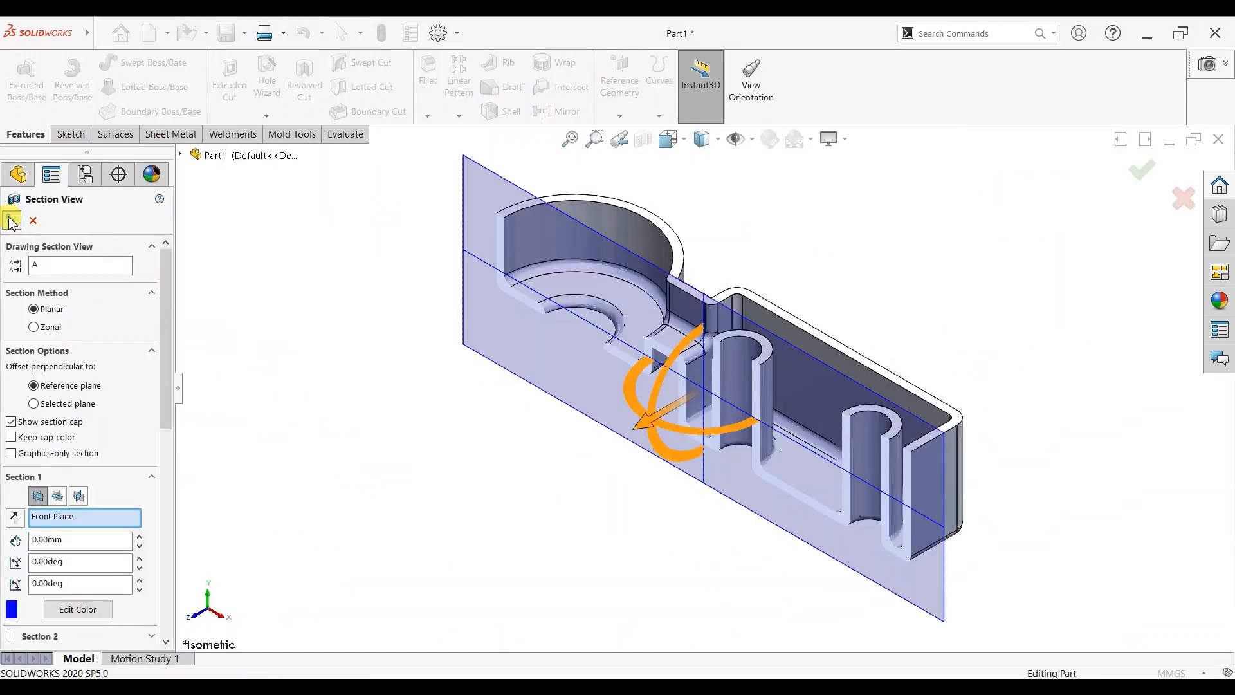
{"action": "key", "text": "Return"}
{"action": "middle_click_drag", "start_coordinate": [1049, 417], "coordinate": [943, 450]}
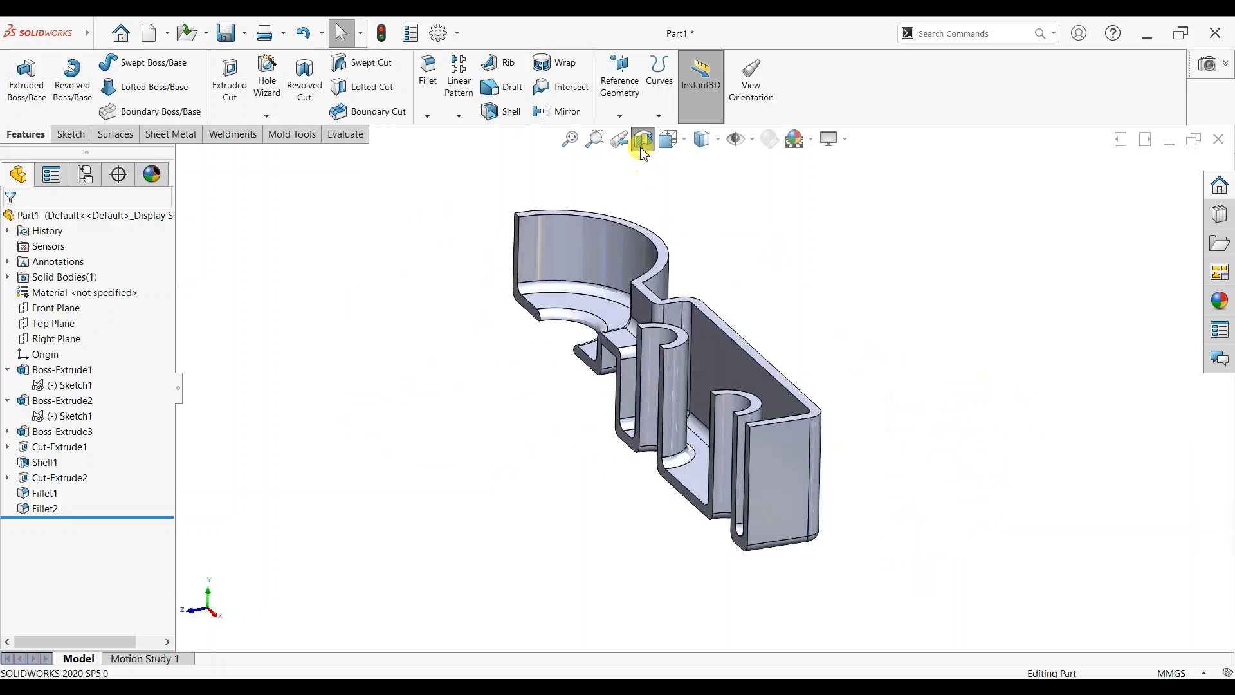
{"action": "left_click", "coordinate": [643, 138]}
{"action": "key", "text": "space"}
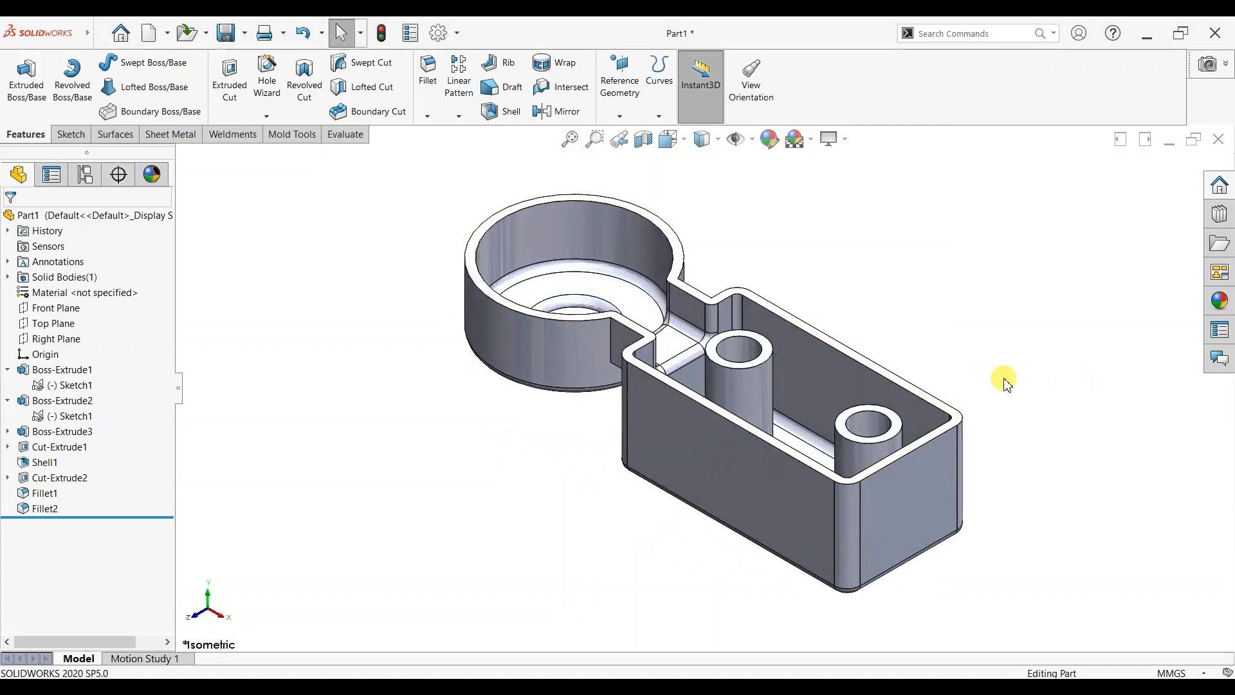
Start a sketch on the housing's top rim face and convert its outer outline into sketch entities
{"action": "scroll", "coordinate": [973, 374], "scroll_direction": "down", "scroll_amount": 2}
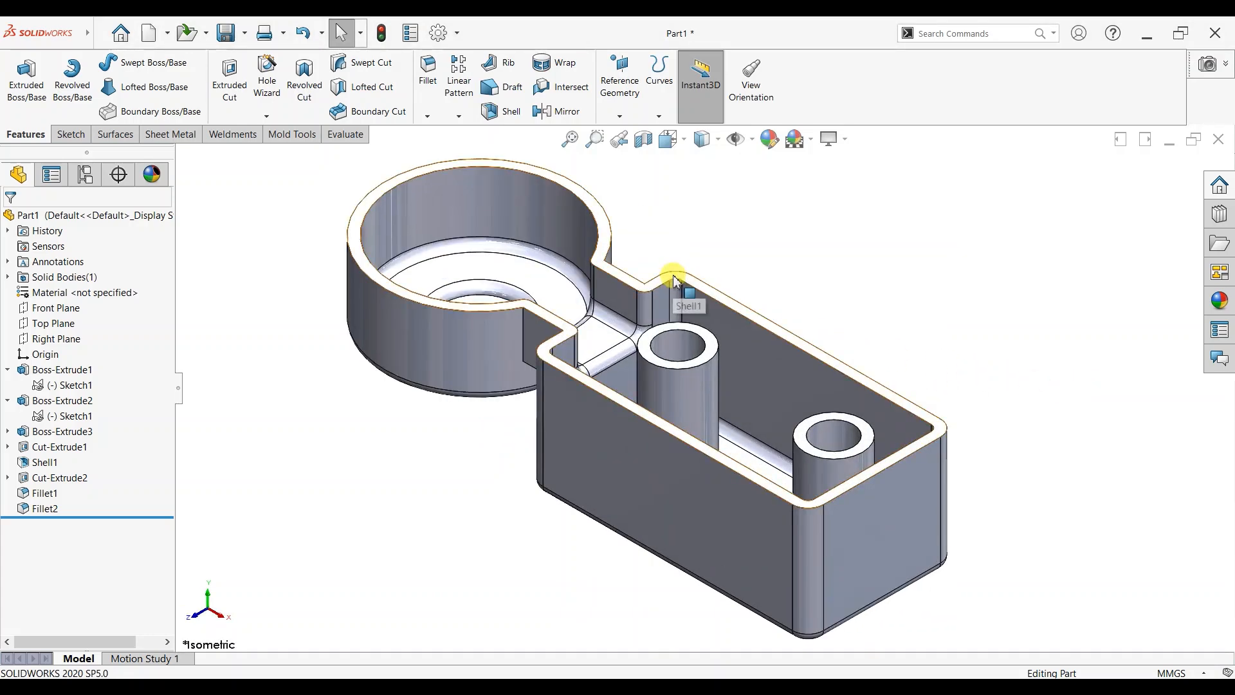
{"action": "left_click", "coordinate": [675, 283]}
{"action": "left_click", "coordinate": [724, 239]}
{"action": "key", "text": "ctrl+8"}
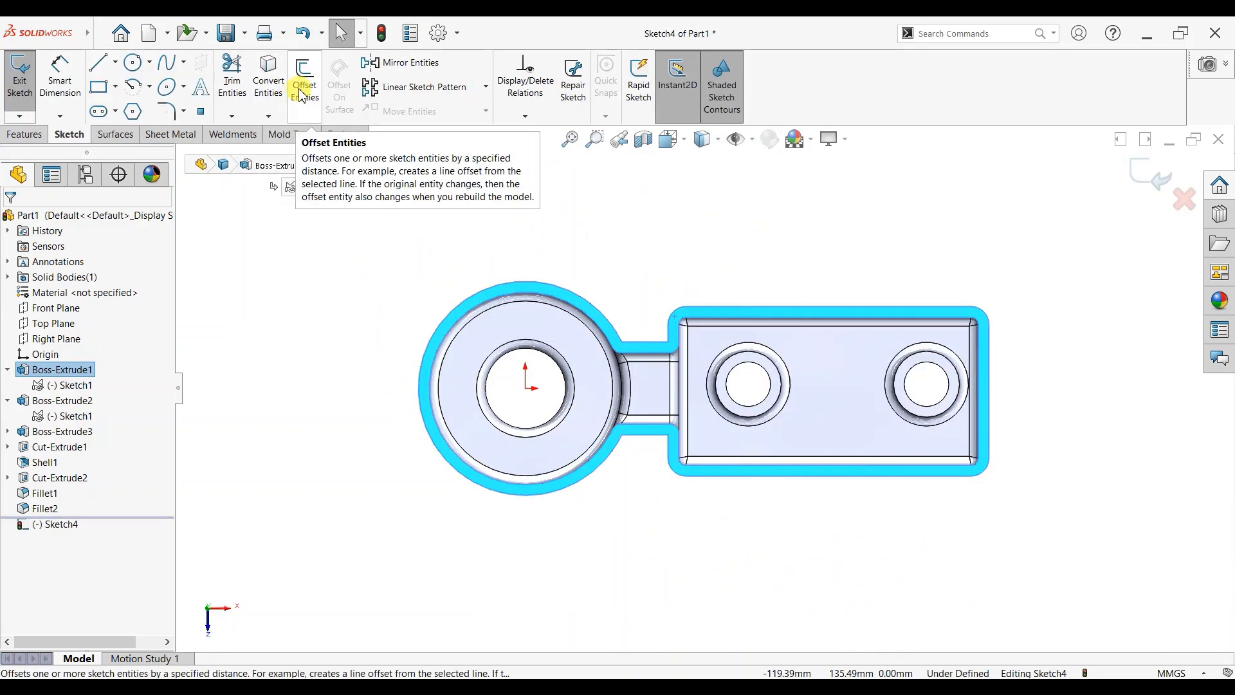
{"action": "left_click", "coordinate": [278, 92]}
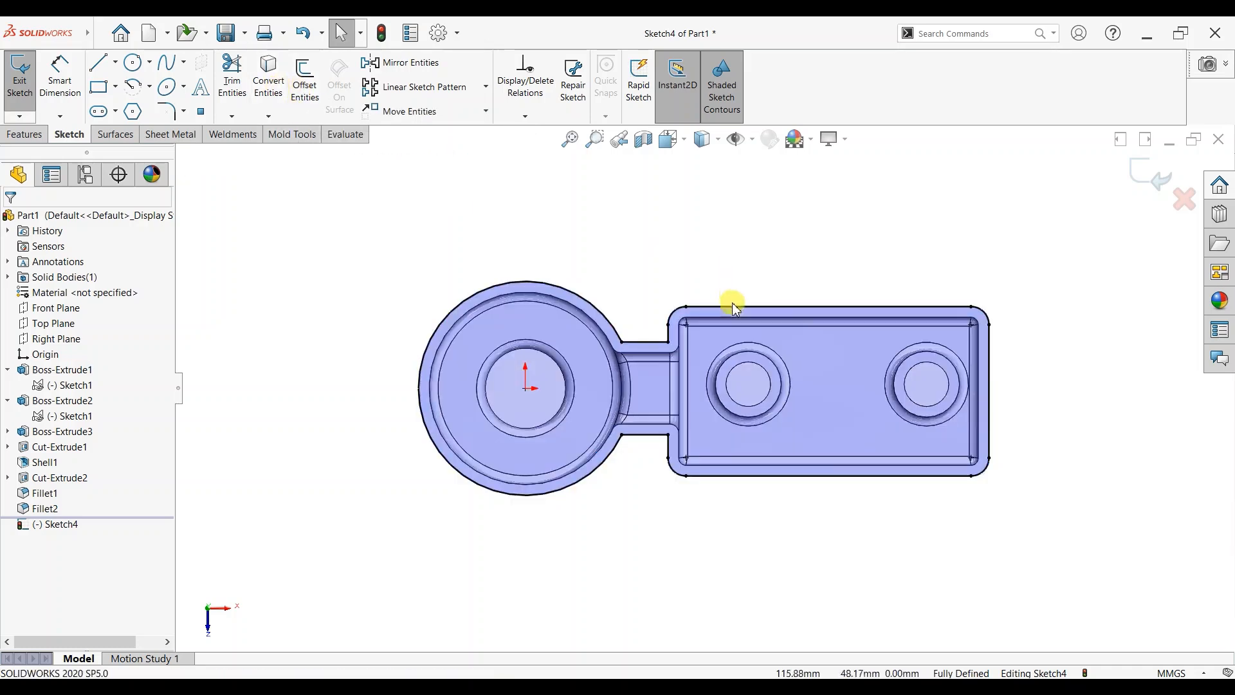
Sketch four circles just outside the rim, above and at the chamber's outer end and above and beyond the box, radii about 10.6, 12.1, 14.2 and 19.8 mm
{"action": "scroll", "coordinate": [732, 304], "scroll_direction": "down", "scroll_amount": 3}
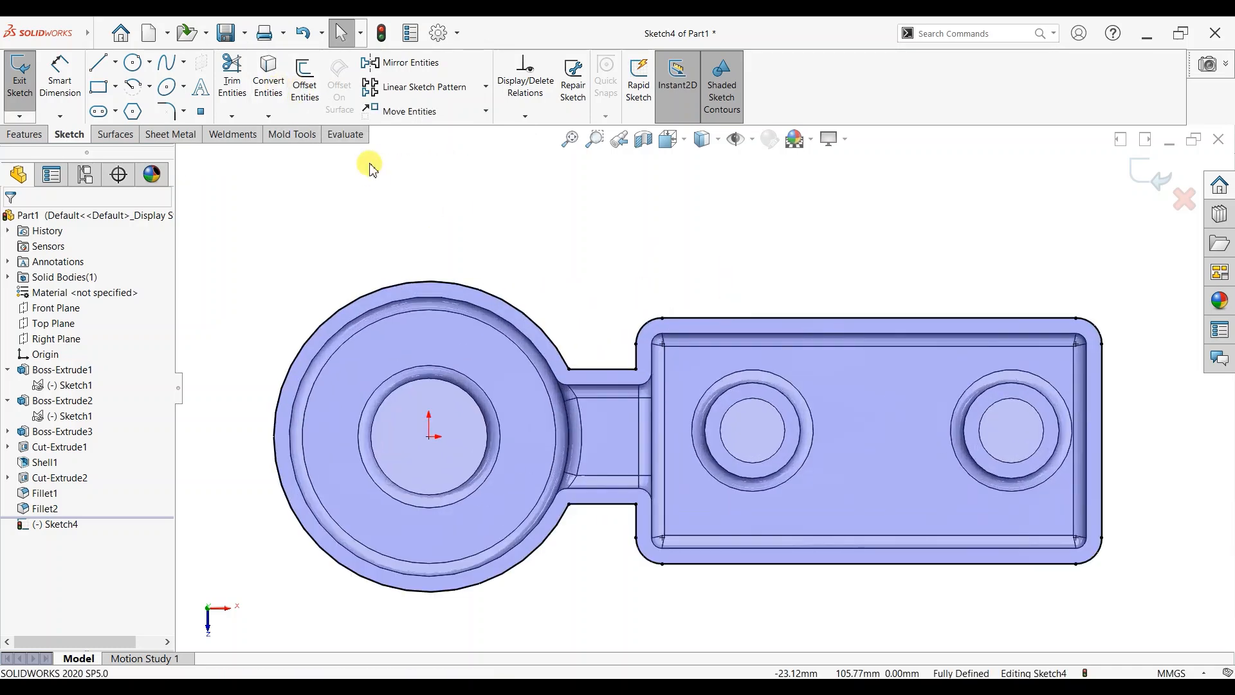
{"action": "left_click", "coordinate": [135, 65]}
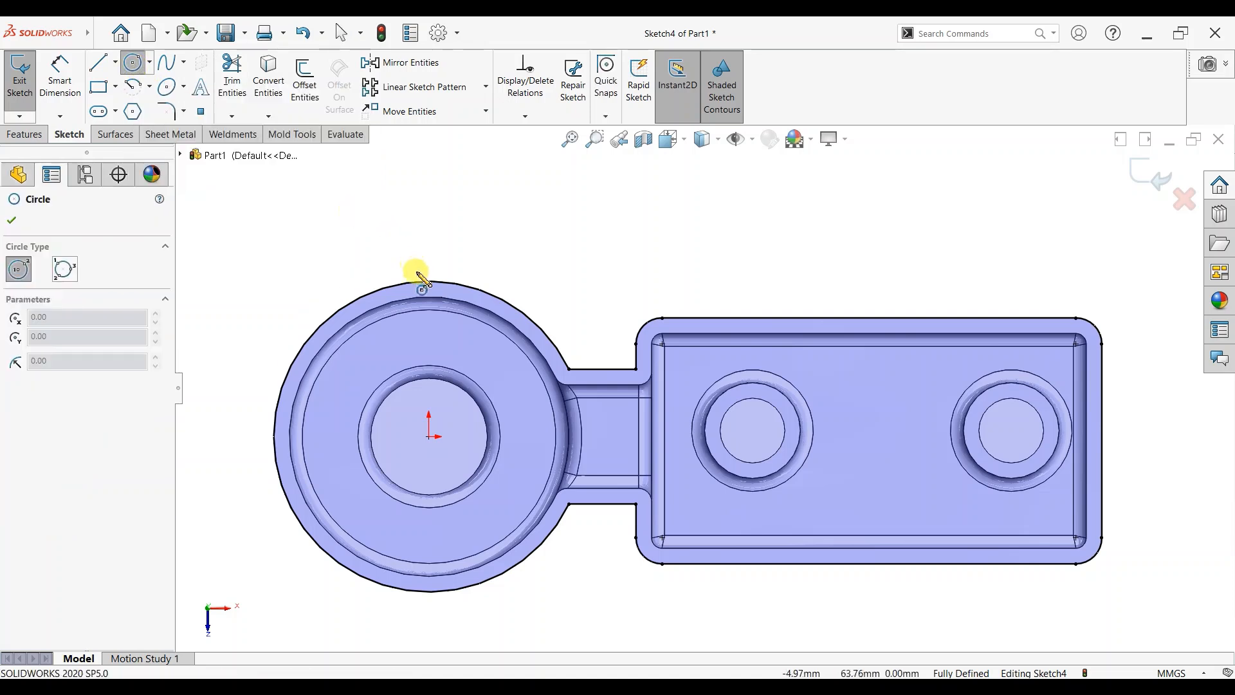
{"action": "left_click_drag", "start_coordinate": [429, 266], "coordinate": [444, 292]}
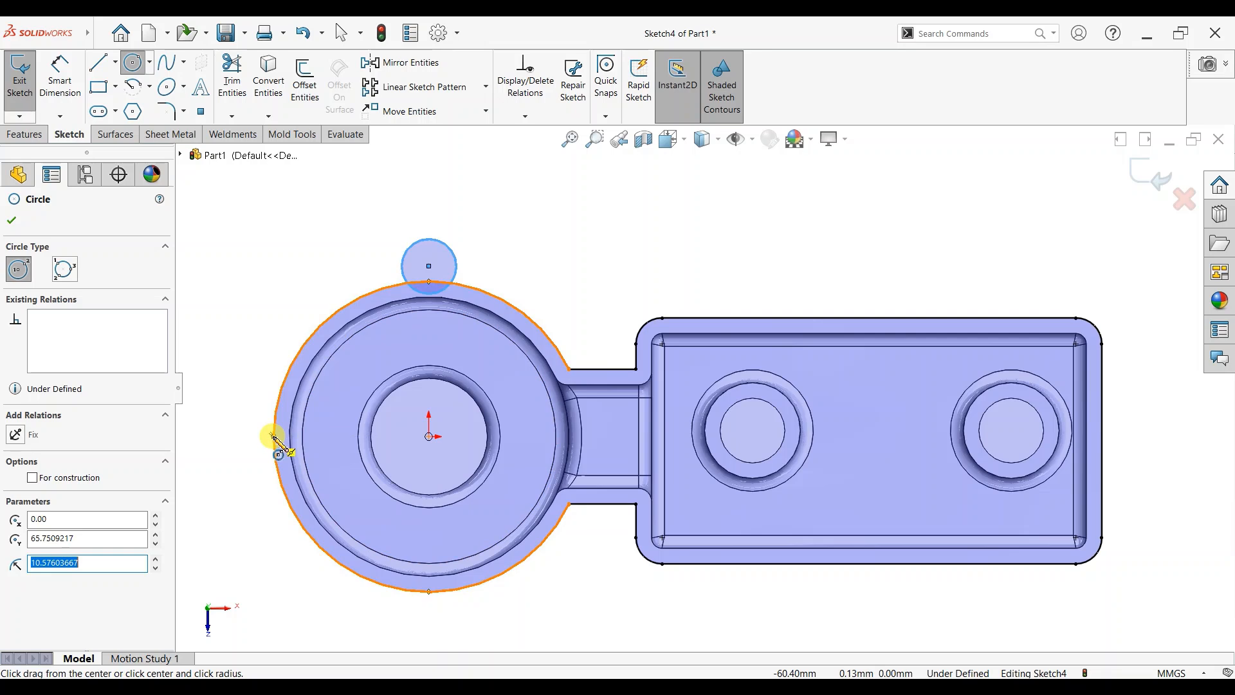
{"action": "left_click_drag", "start_coordinate": [253, 437], "coordinate": [282, 452]}
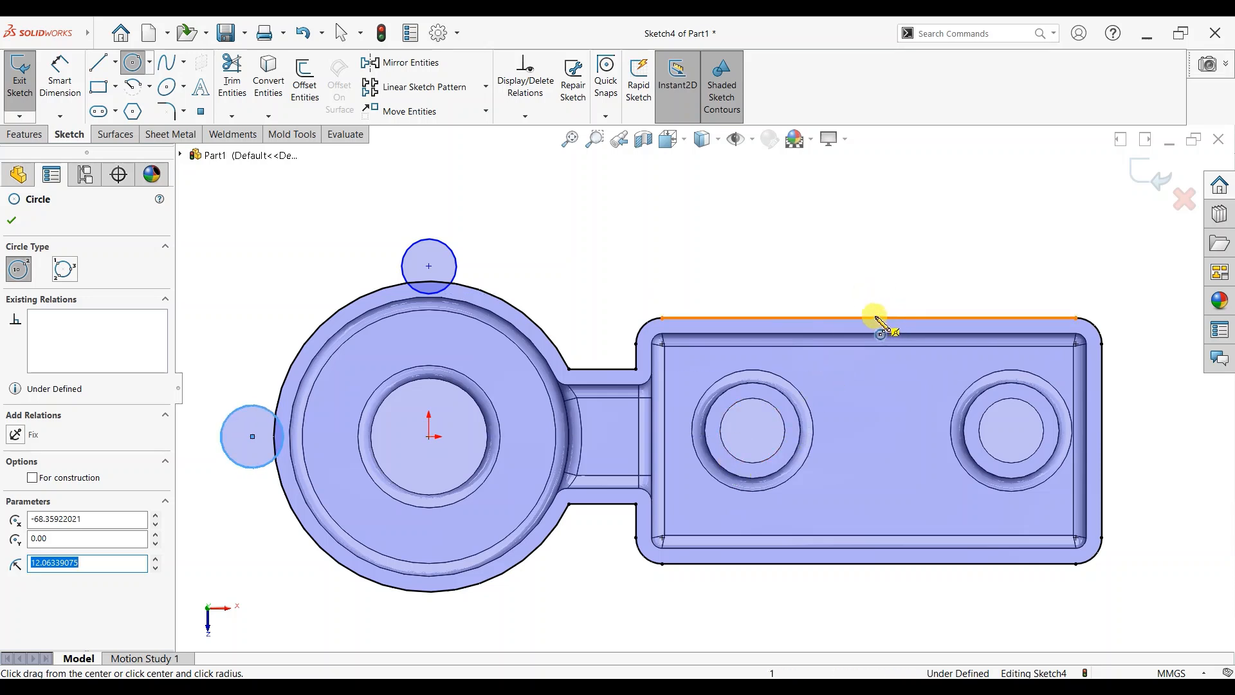
{"action": "left_click_drag", "start_coordinate": [868, 290], "coordinate": [883, 333]}
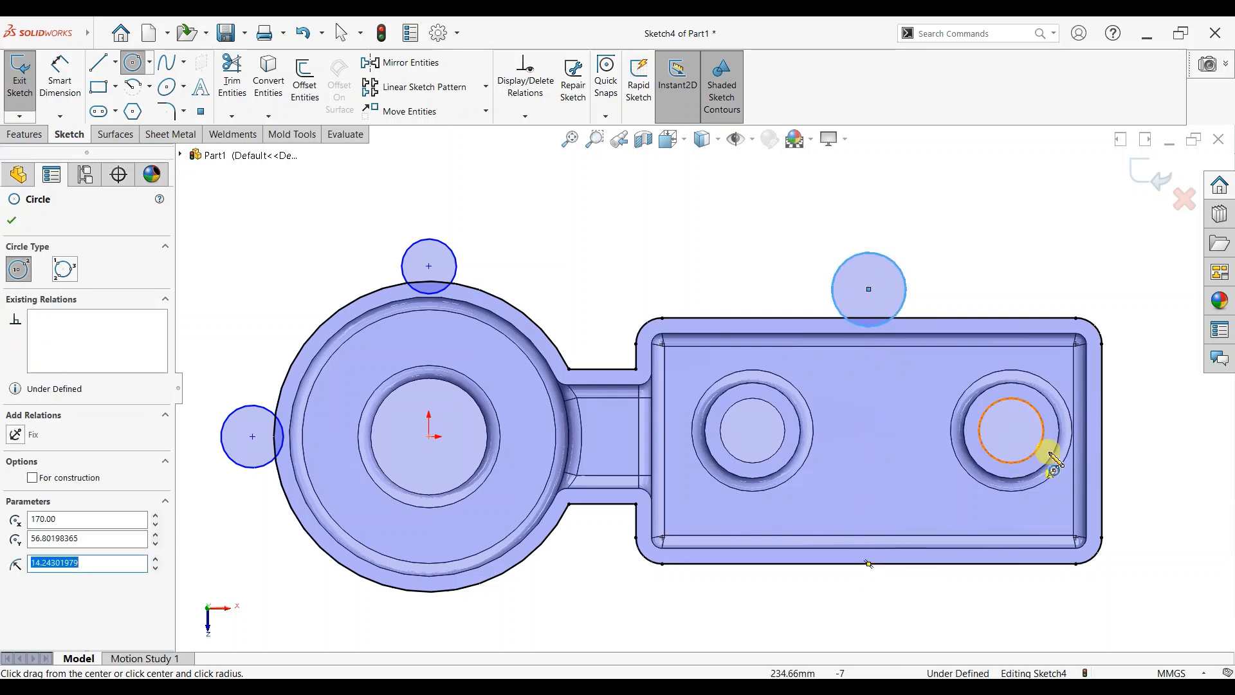
{"action": "key", "text": "f"}
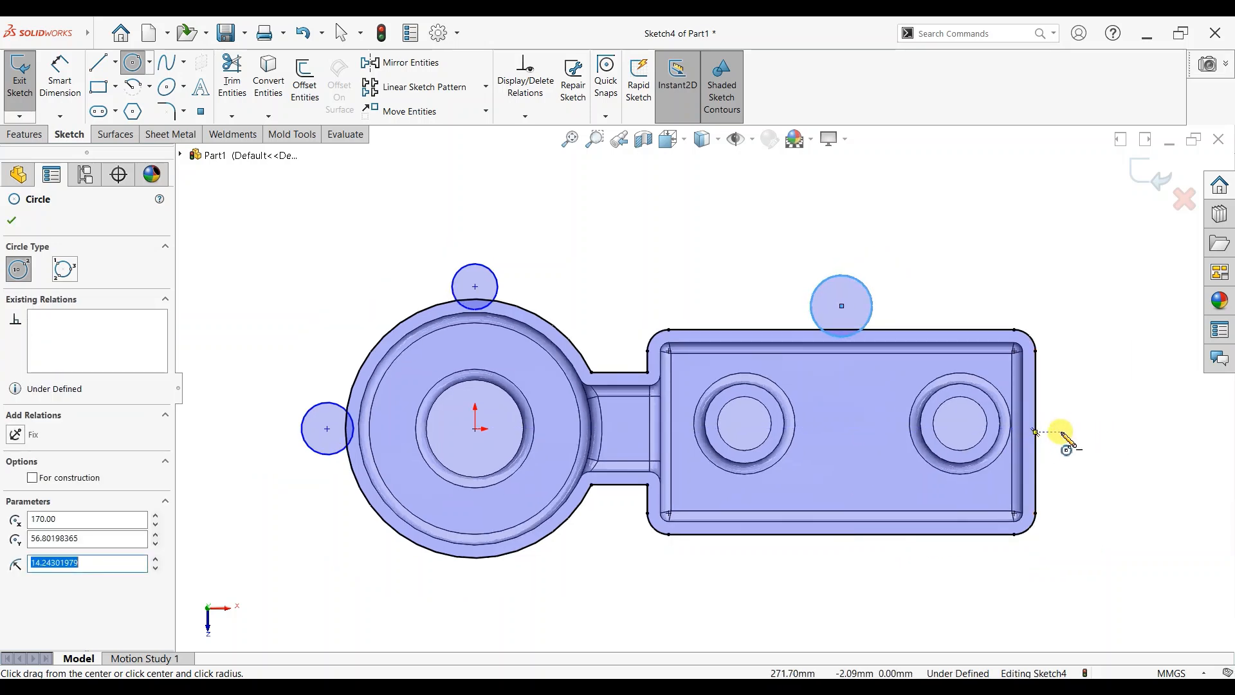
{"action": "left_click_drag", "start_coordinate": [1071, 431], "coordinate": [1029, 435]}
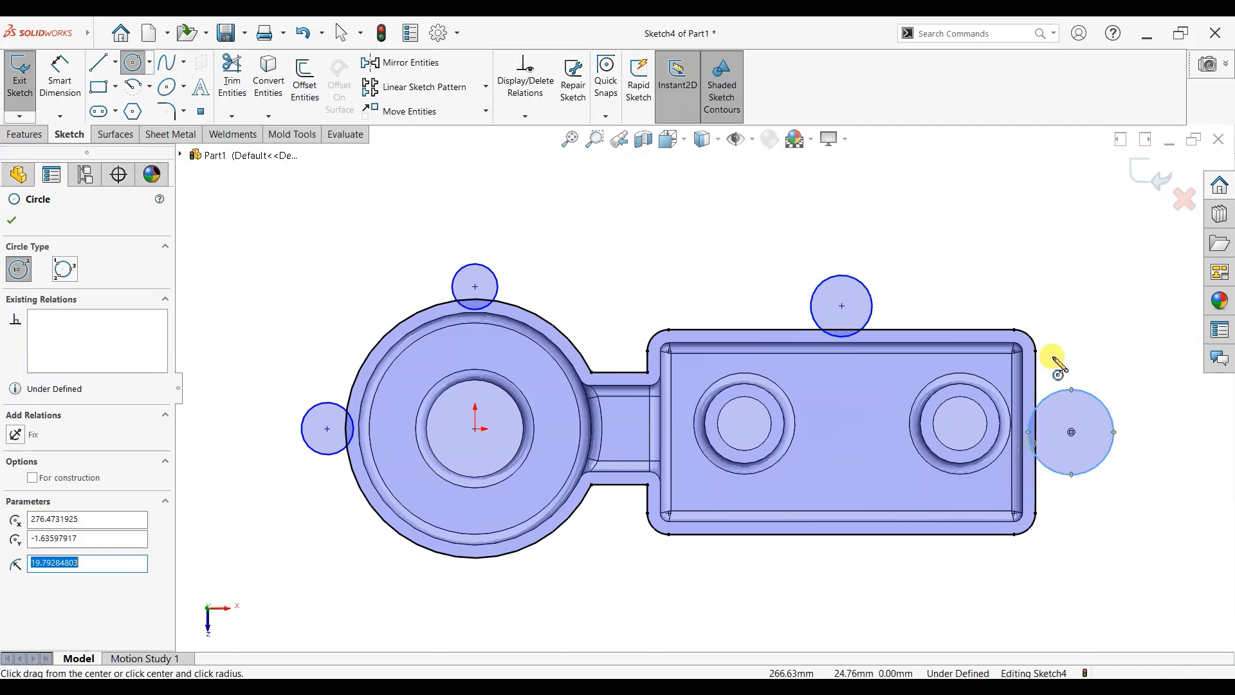
{"action": "key", "text": "Escape"}
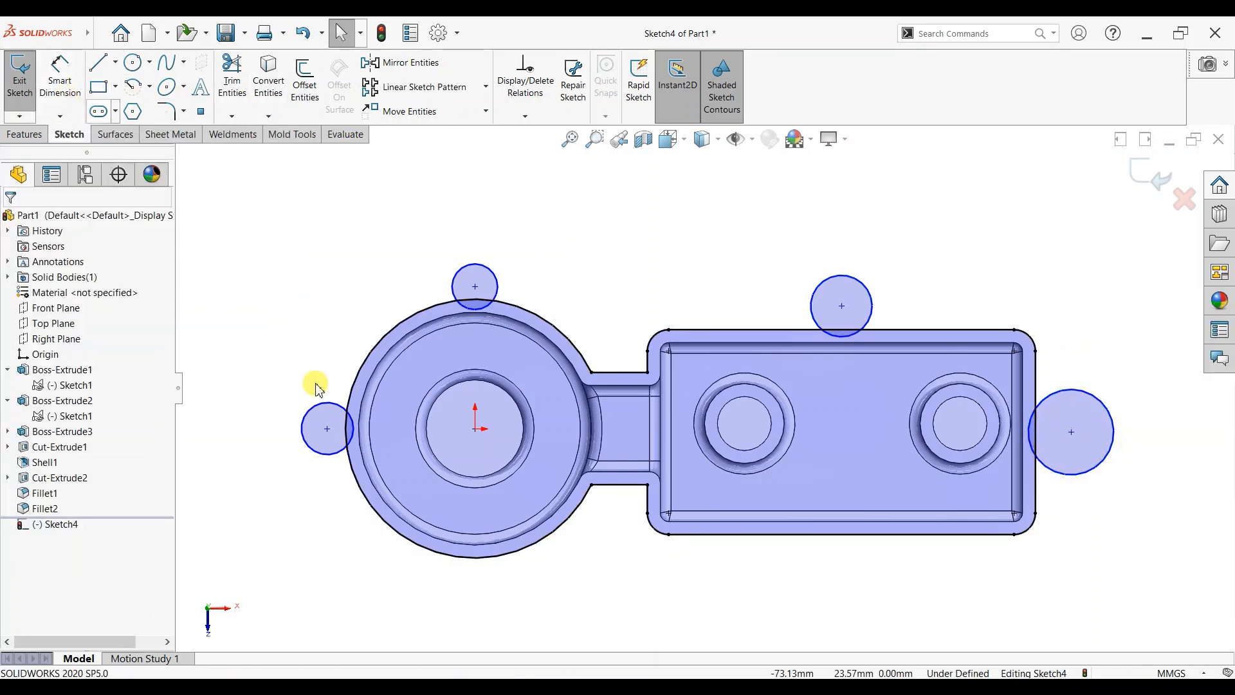
Apply an Equal relation to the four circles around the rim
{"action": "left_click", "coordinate": [474, 277], "text": "ctrl"}
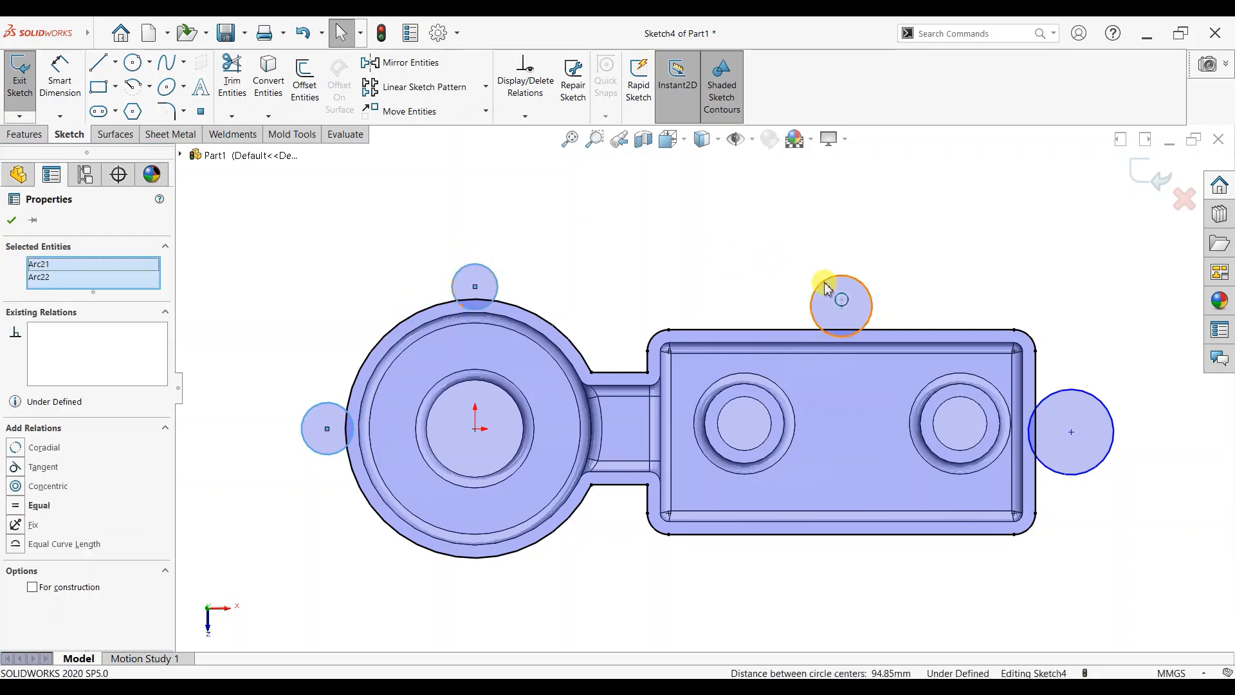
{"action": "left_click", "coordinate": [1056, 396], "text": "ctrl"}
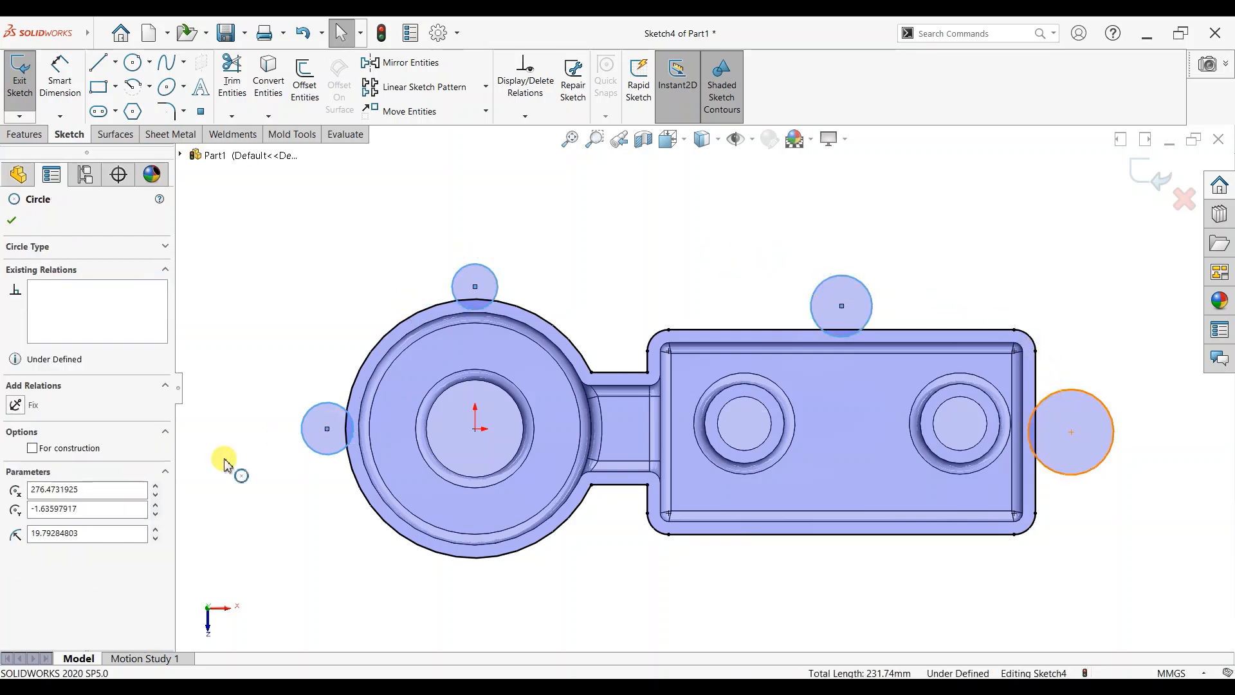
{"action": "left_click", "coordinate": [16, 512]}
{"action": "left_click", "coordinate": [11, 220]}
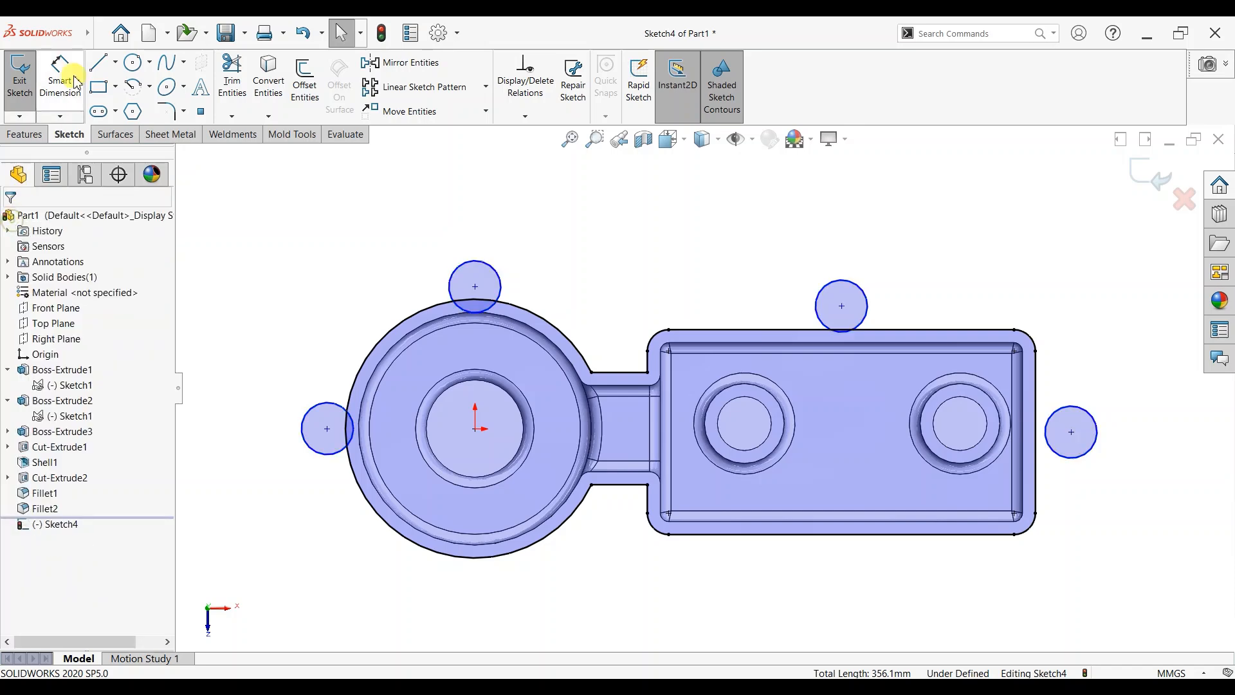
Dimension the circle at the chamber's outer end with a diameter of 20 mm
{"action": "left_click", "coordinate": [60, 74]}
{"action": "left_click", "coordinate": [319, 404]}
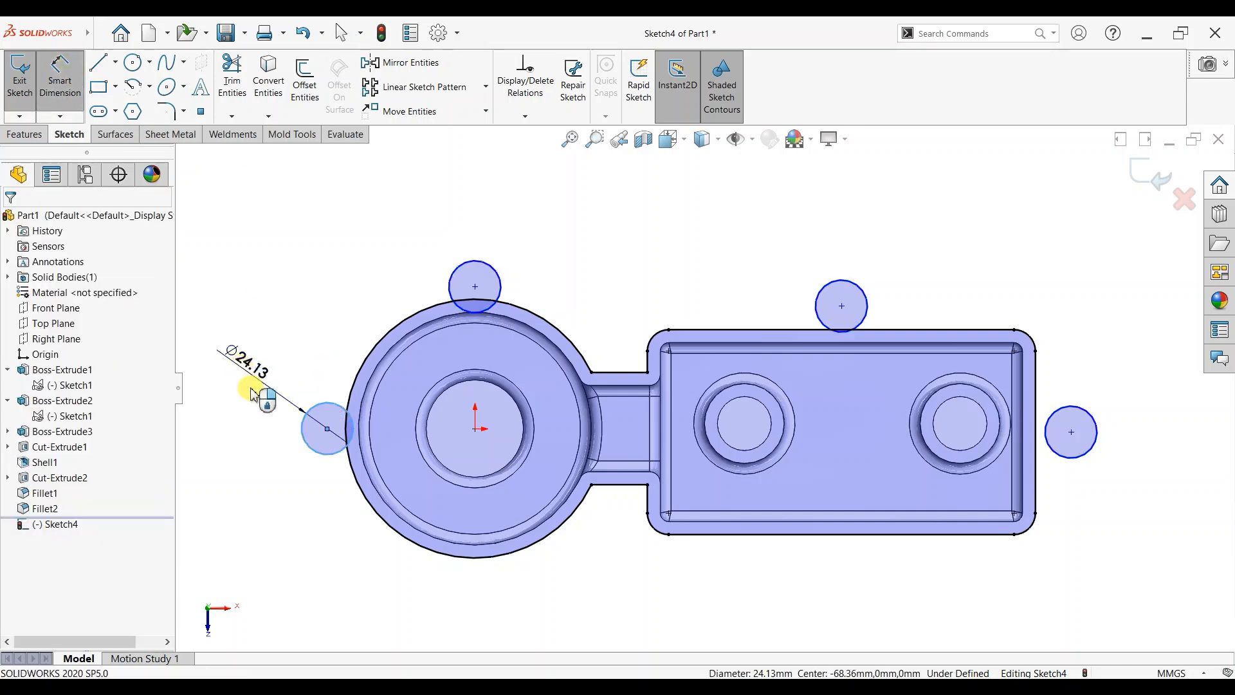
{"action": "left_click", "coordinate": [261, 386]}
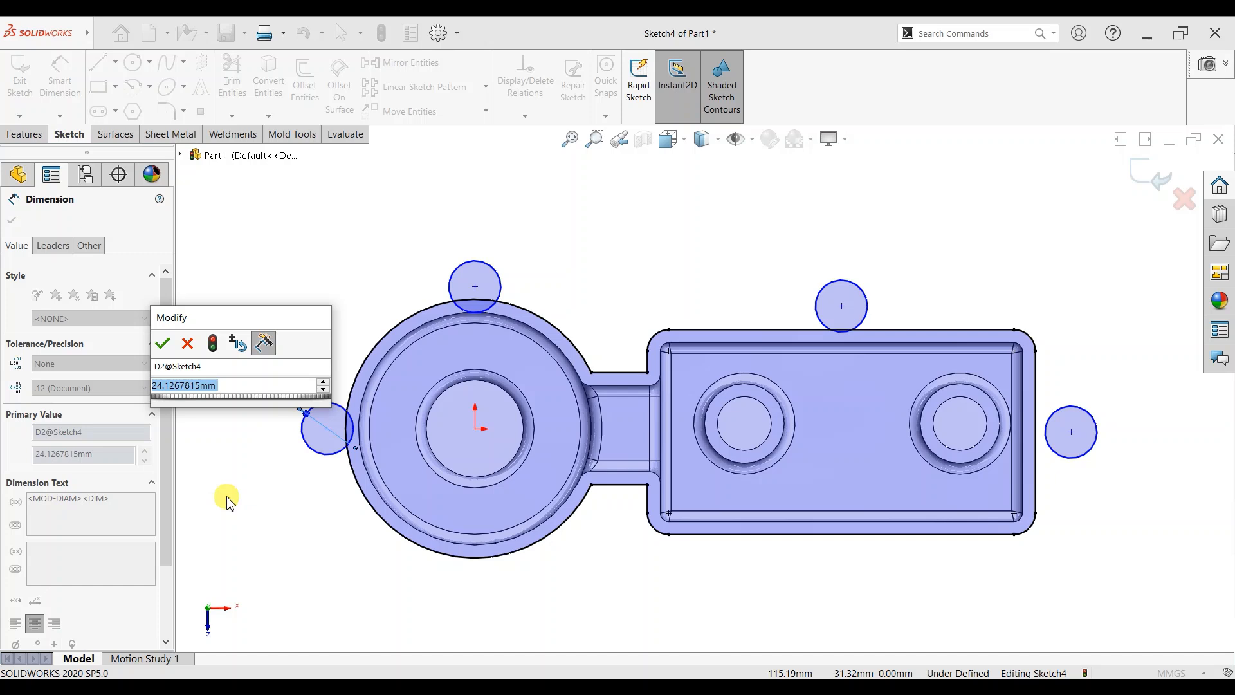
{"action": "type", "text": "20"}
{"action": "key", "text": "Return"}
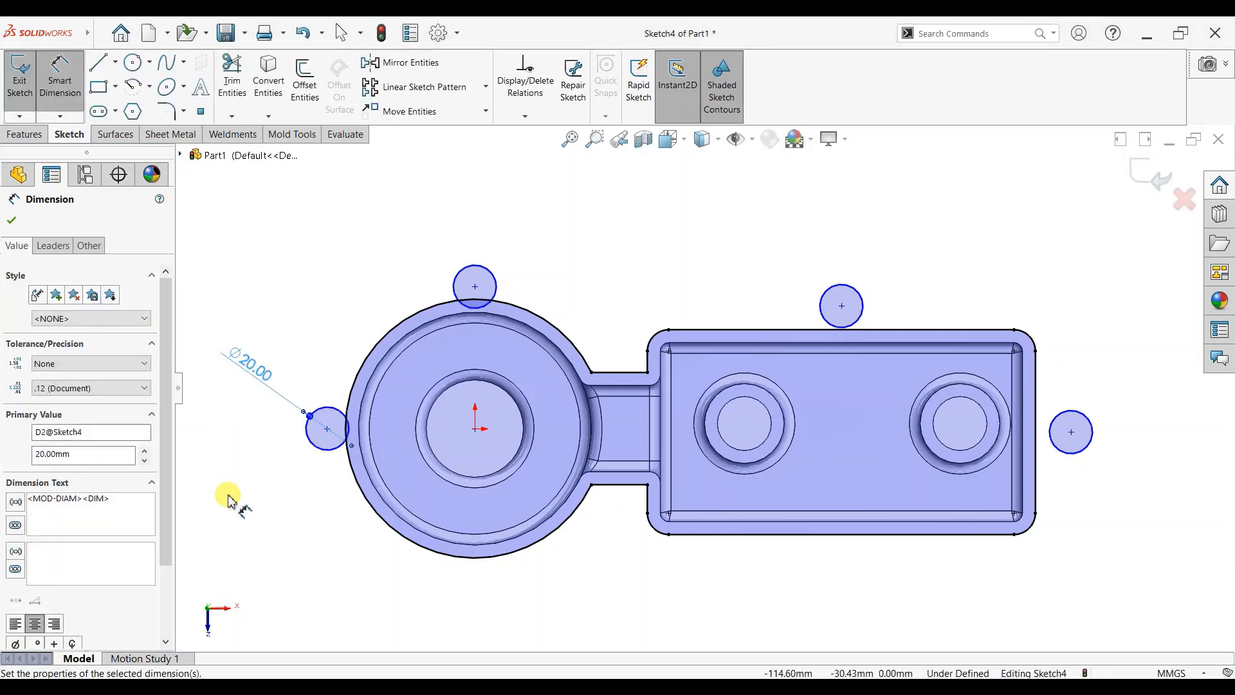
Set the horizontal distance between the chamber's outer end circle and the origin to 65 mm
{"action": "left_click", "coordinate": [327, 430]}
{"action": "left_click", "coordinate": [475, 428]}
{"action": "left_click", "coordinate": [399, 608]}
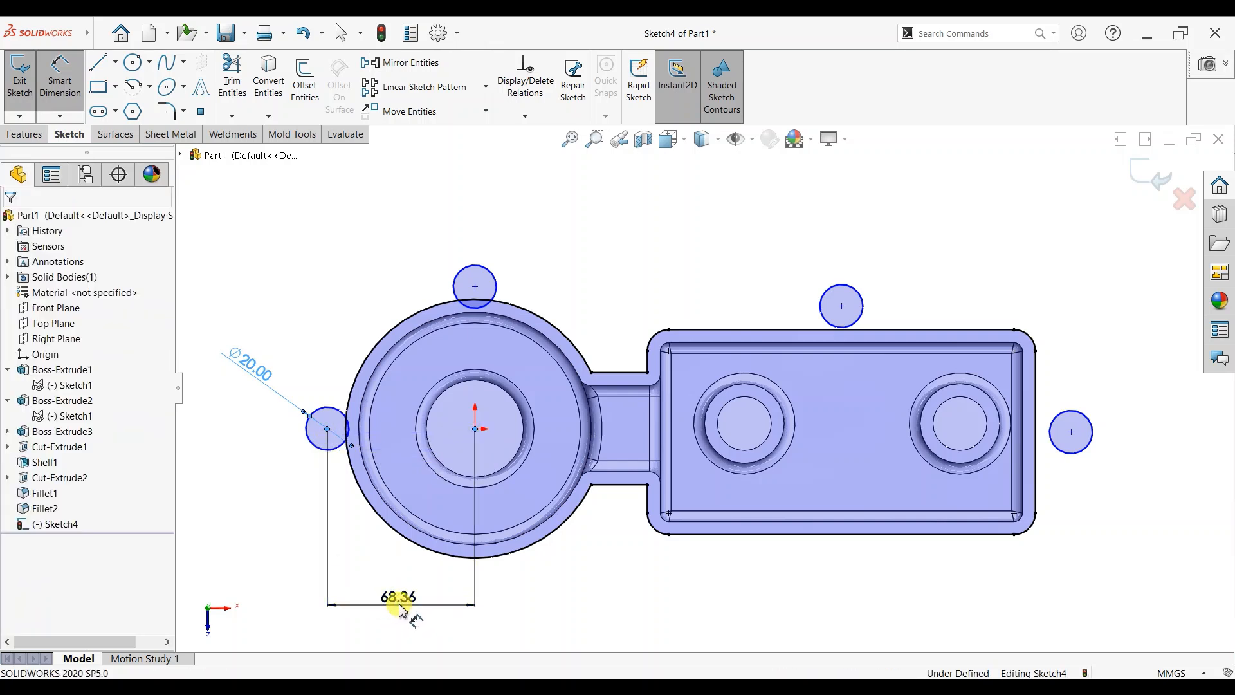
{"action": "type", "text": "65"}
{"action": "key", "text": "Return"}
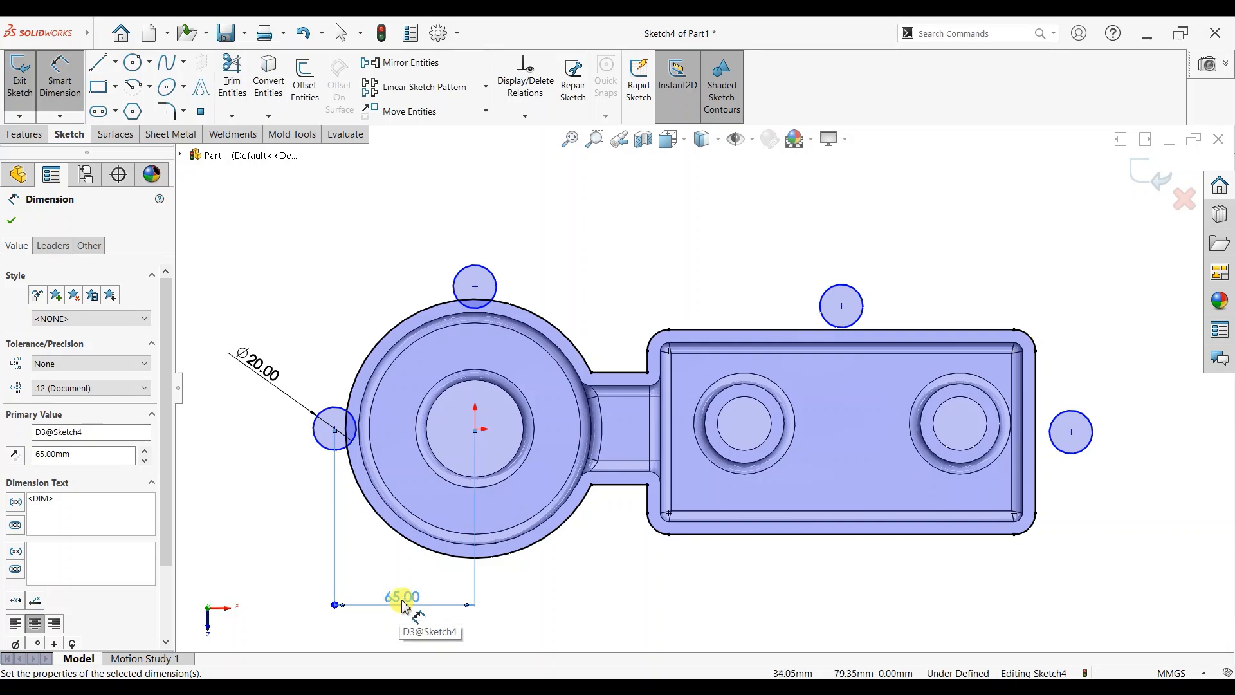
Set the vertical distance from the origin to the circle above the round chamber to 65 mm
{"action": "left_click", "coordinate": [477, 430]}
{"action": "left_click", "coordinate": [475, 291]}
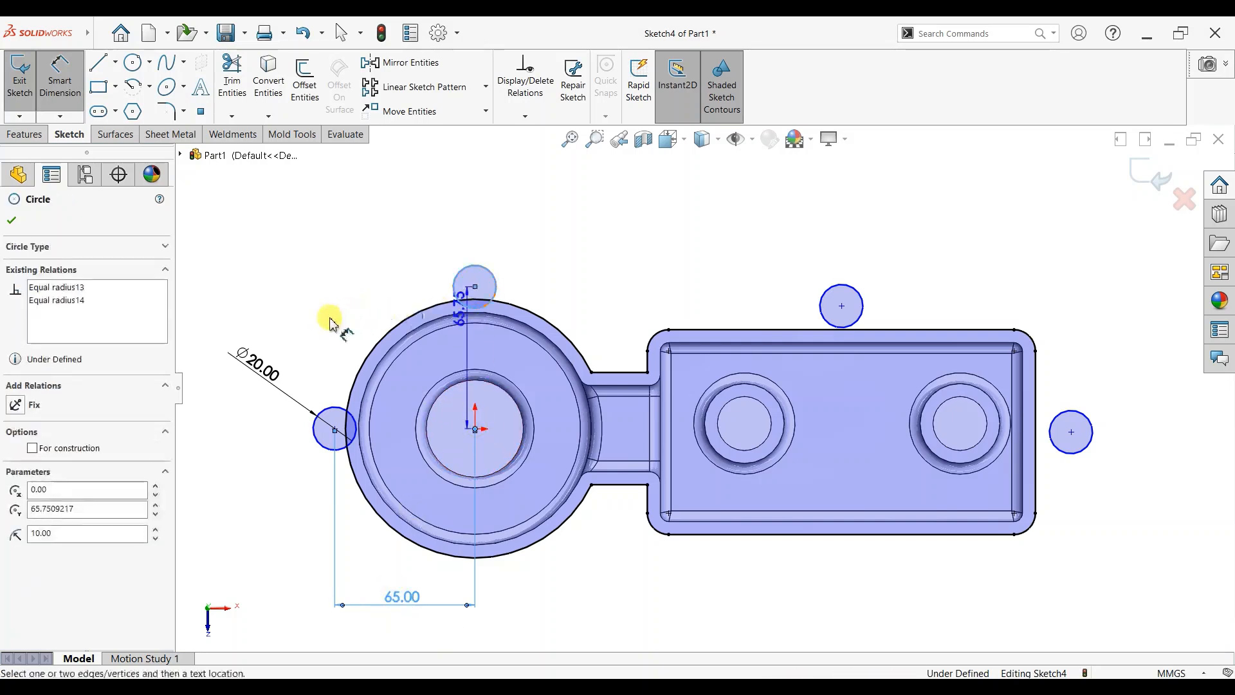
{"action": "left_click", "coordinate": [219, 341]}
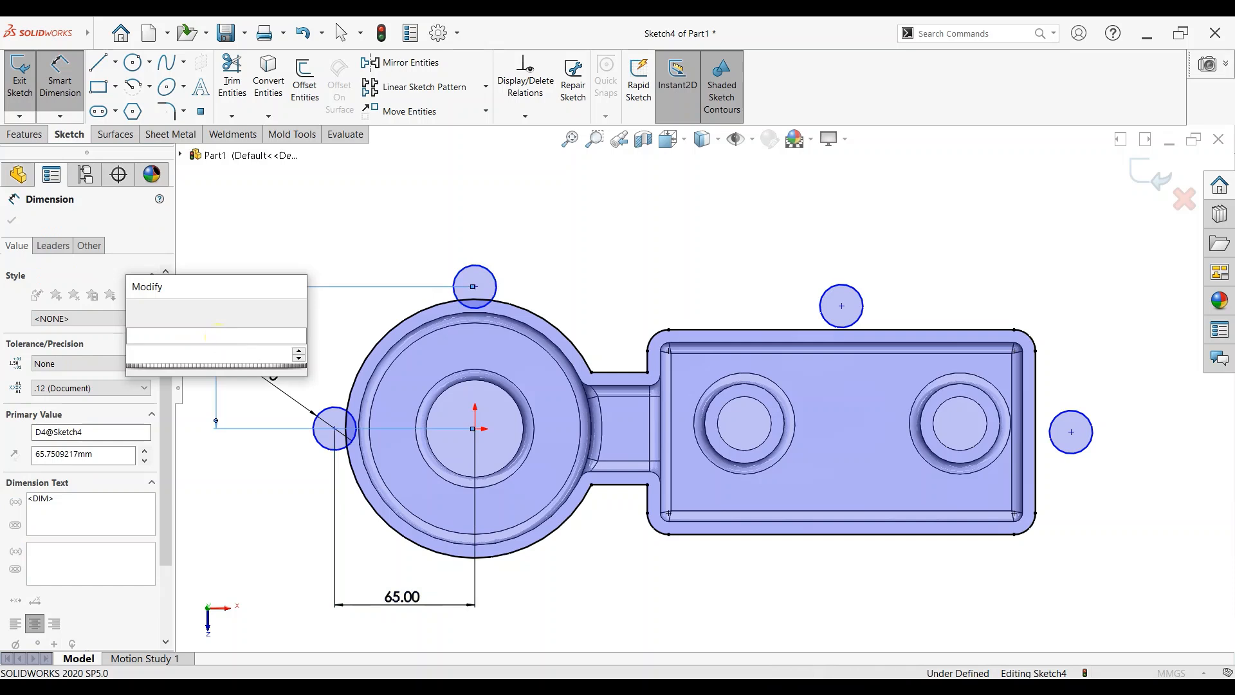
{"action": "type", "text": "65"}
{"action": "key", "text": "Return"}
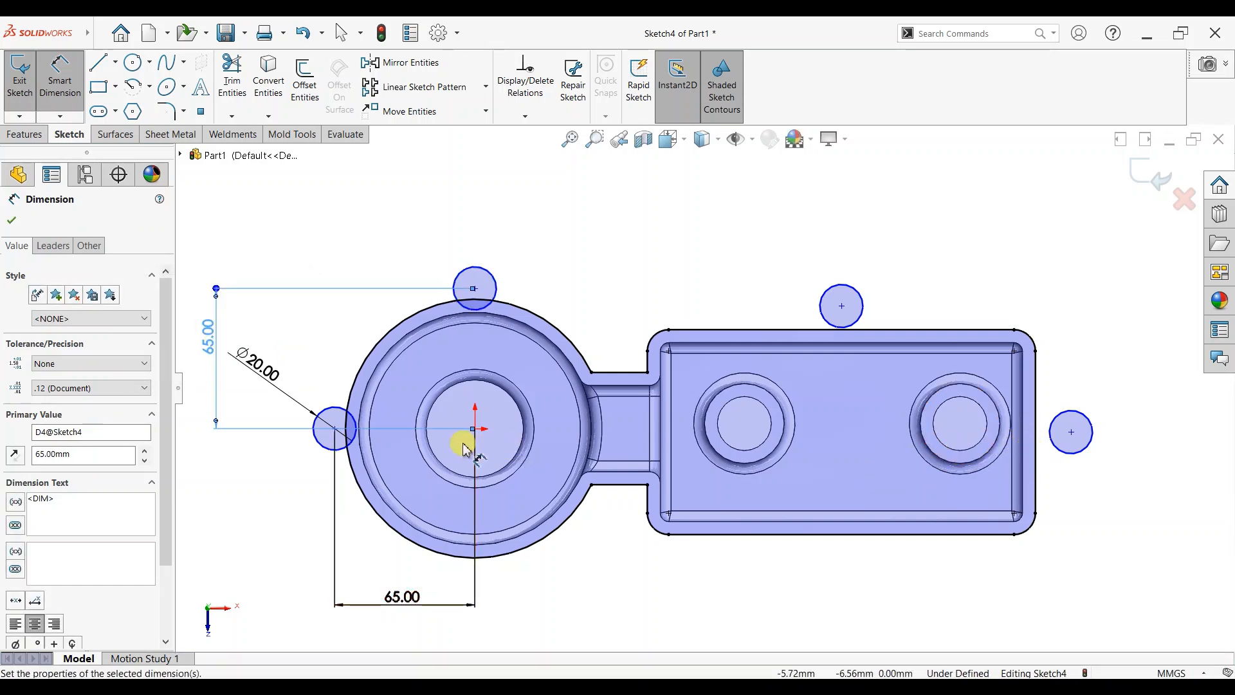
Set the horizontal distance between the circle at the box's far end and the nearest round hole to 40 mm
{"action": "left_click", "coordinate": [1071, 435]}
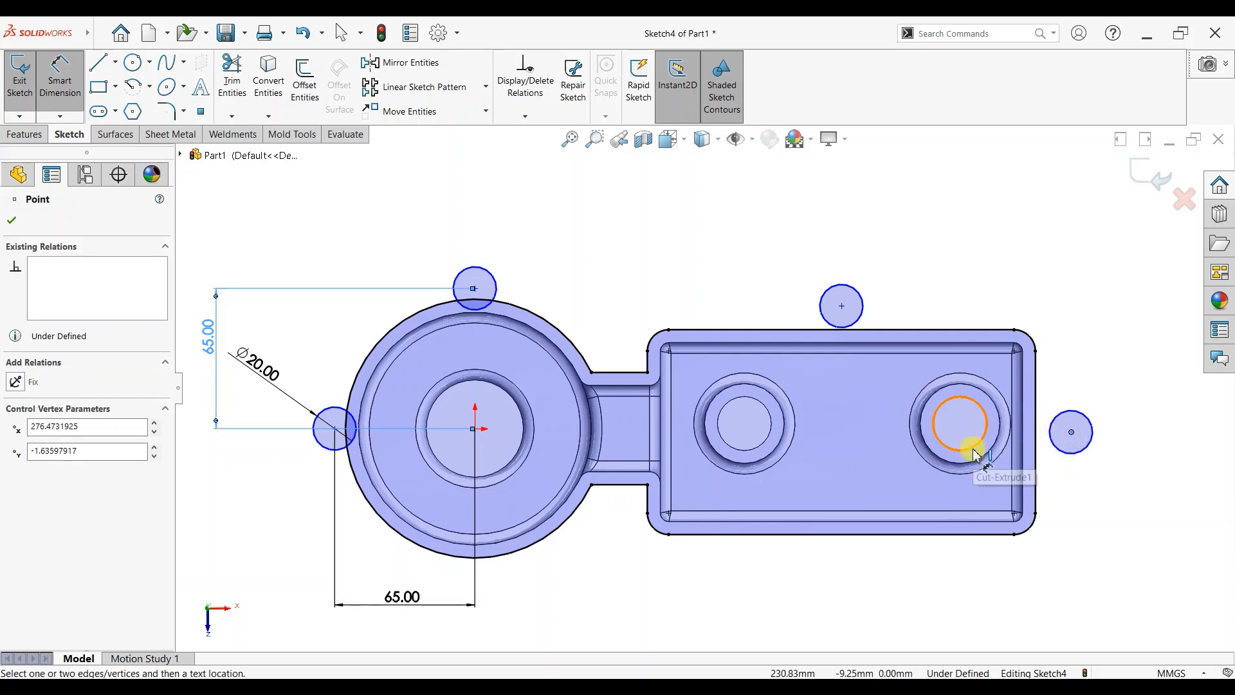
{"action": "left_click", "coordinate": [974, 454]}
{"action": "left_click", "coordinate": [994, 298]}
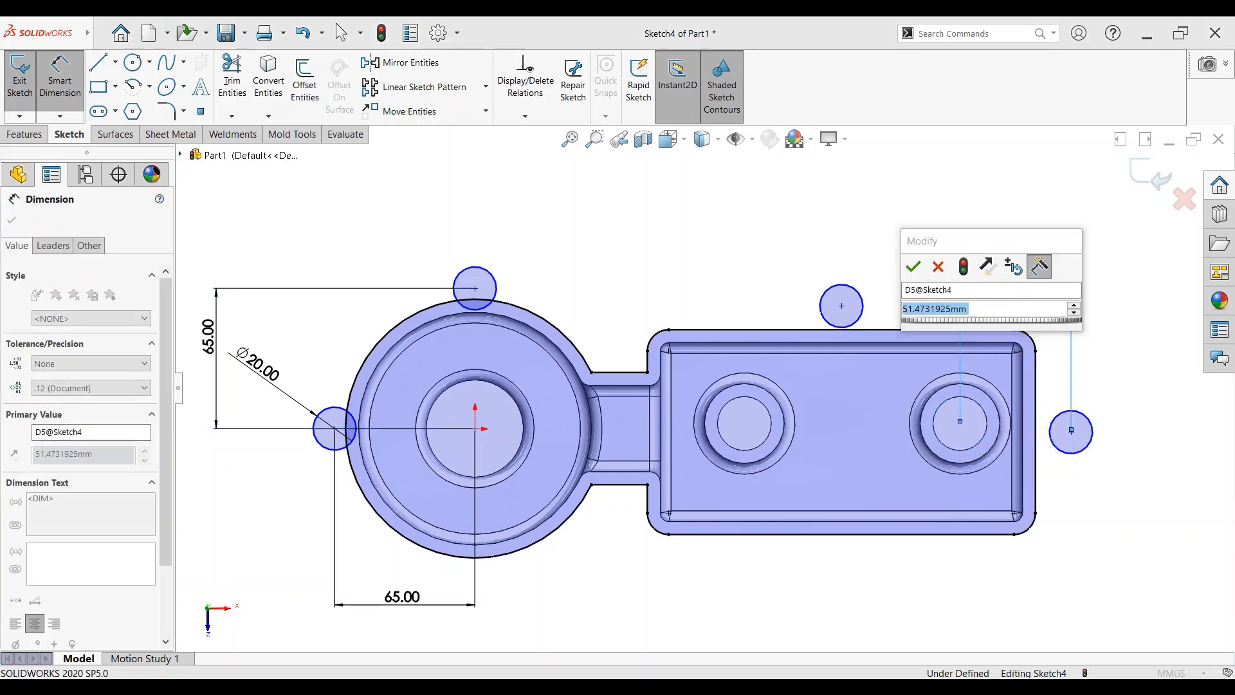
{"action": "type", "text": "45"}
{"action": "key", "text": "Return"}
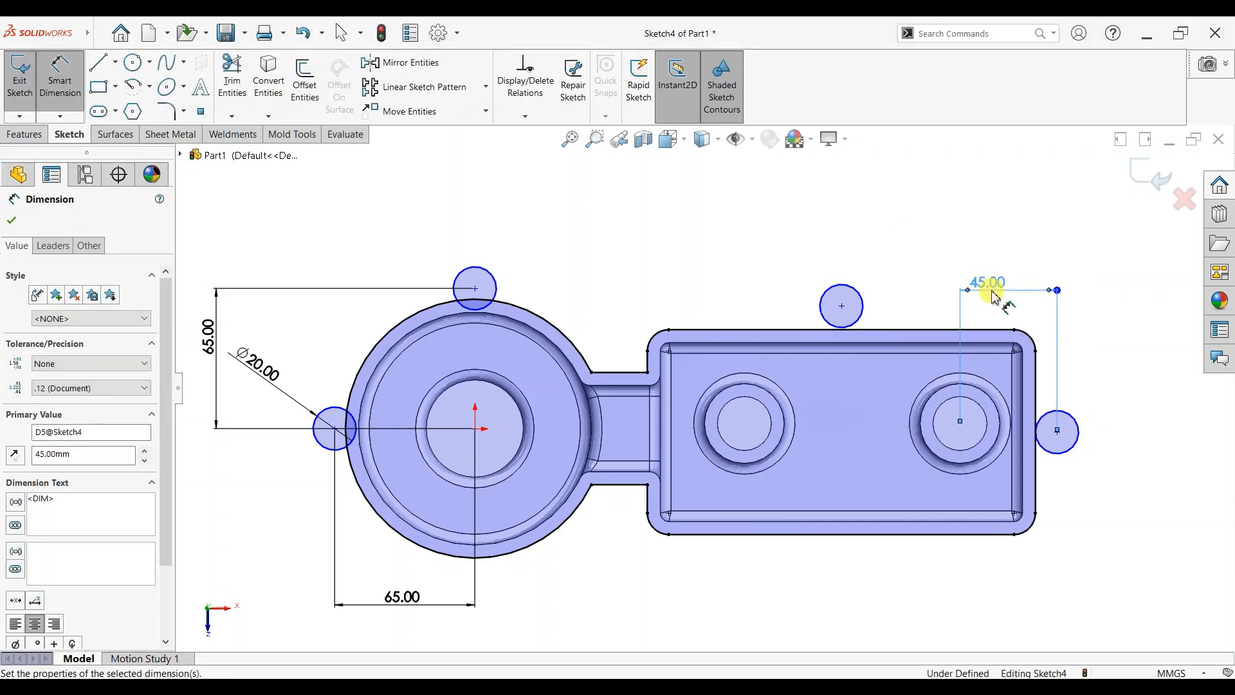
{"action": "double_click", "coordinate": [989, 285]}
{"action": "key", "text": "Return"}
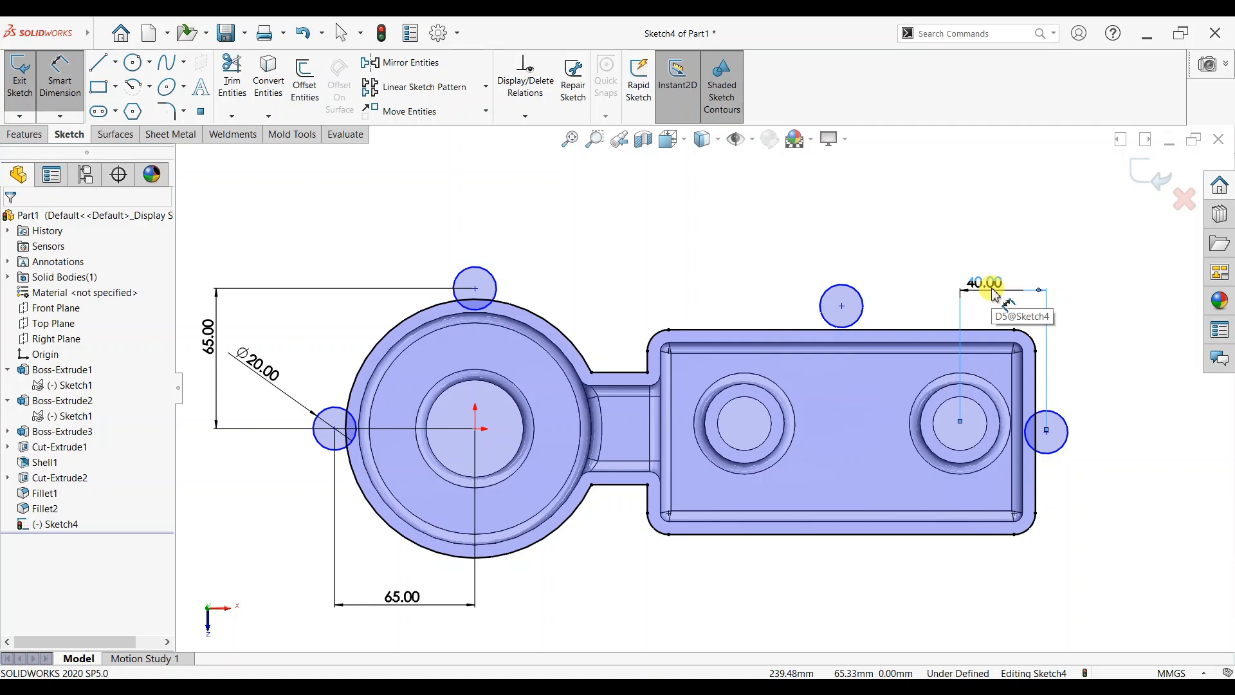
Set the vertical distance between the circle above the box and the box hole nearer the chamber to 50 mm
{"action": "left_click", "coordinate": [842, 307]}
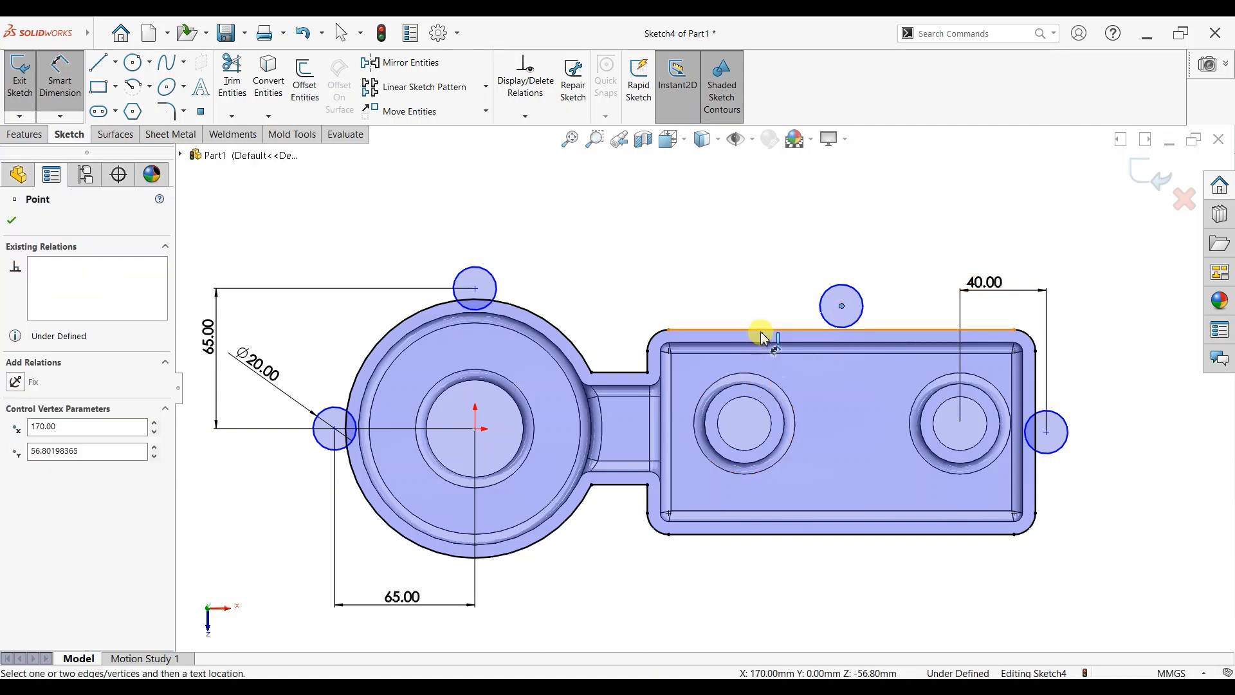
{"action": "left_click", "coordinate": [761, 404]}
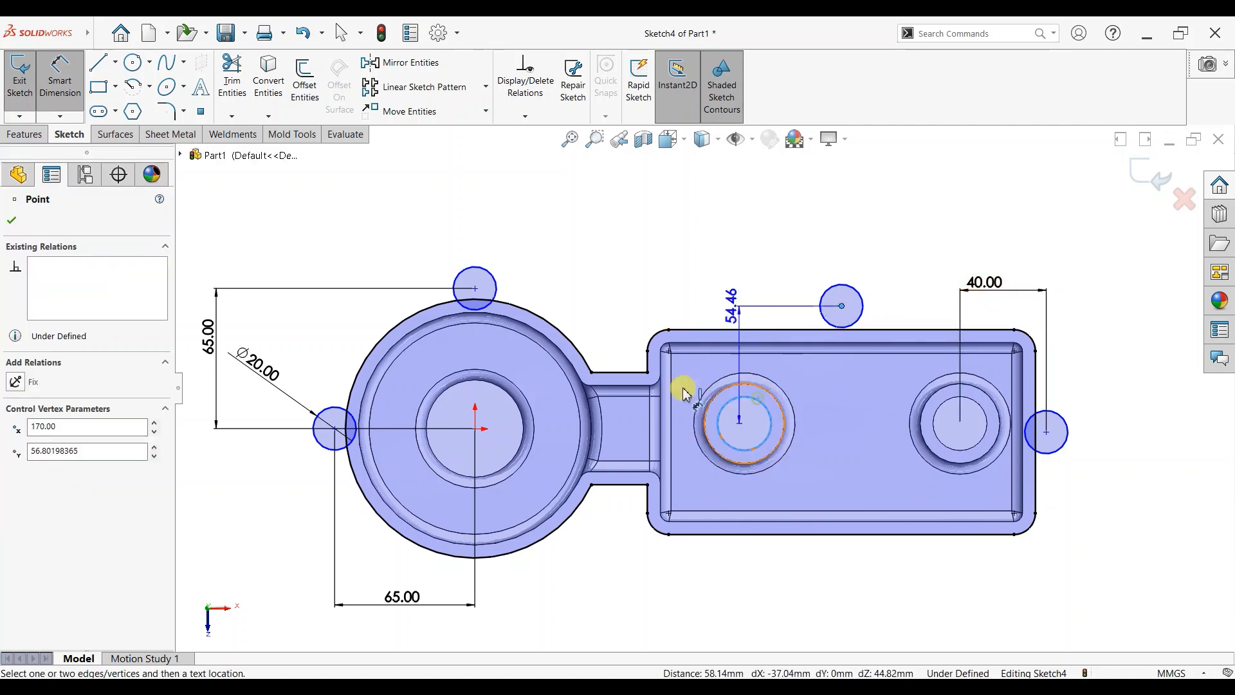
{"action": "left_click", "coordinate": [623, 350]}
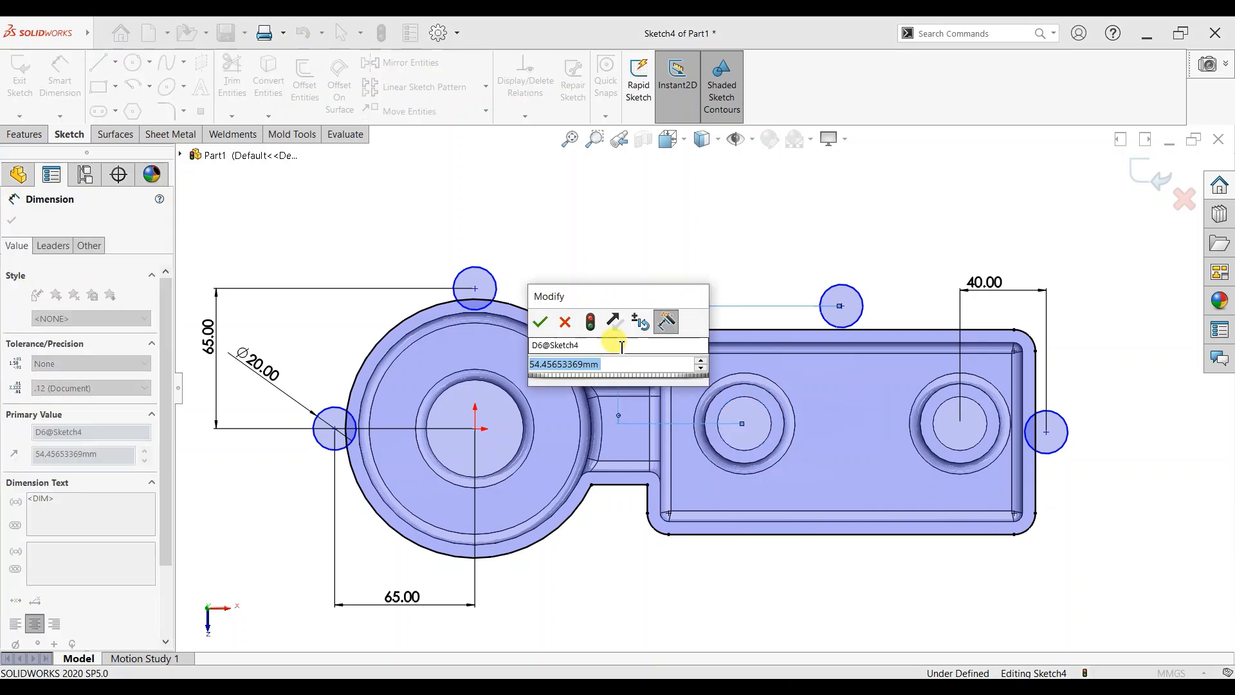
{"action": "type", "text": "40"}
{"action": "key", "text": "Return"}
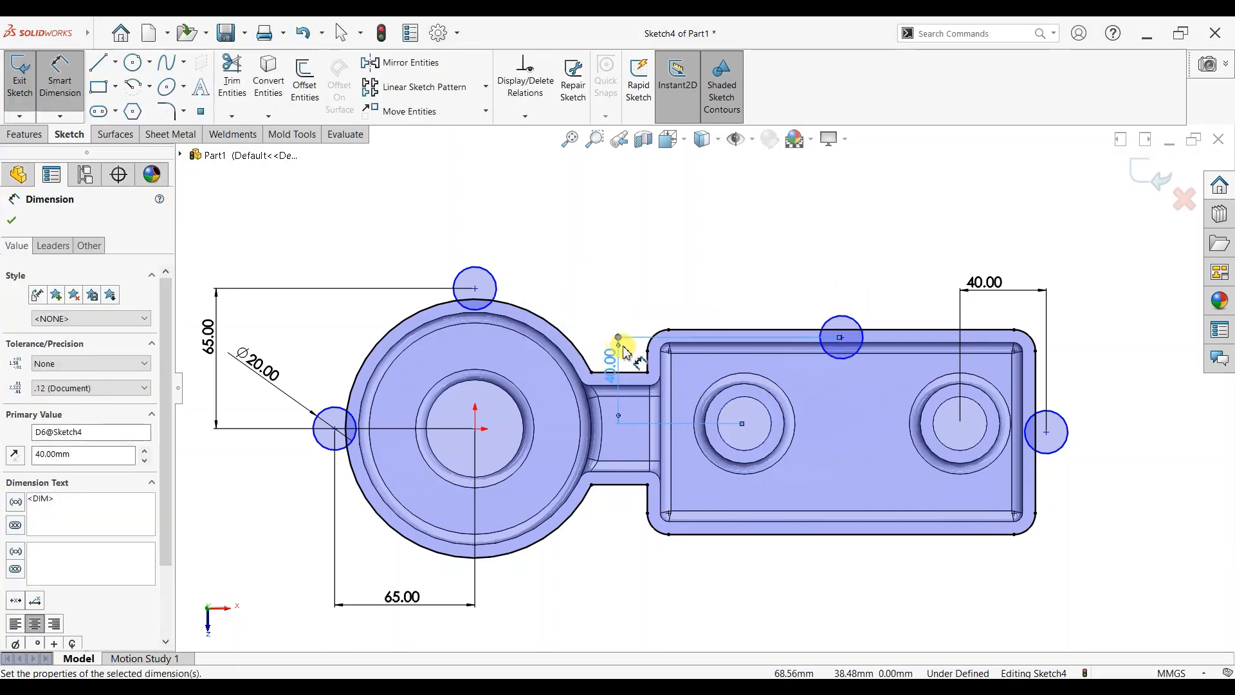
{"action": "double_click", "coordinate": [611, 363]}
{"action": "key", "text": "Return"}
{"action": "double_click", "coordinate": [612, 361]}
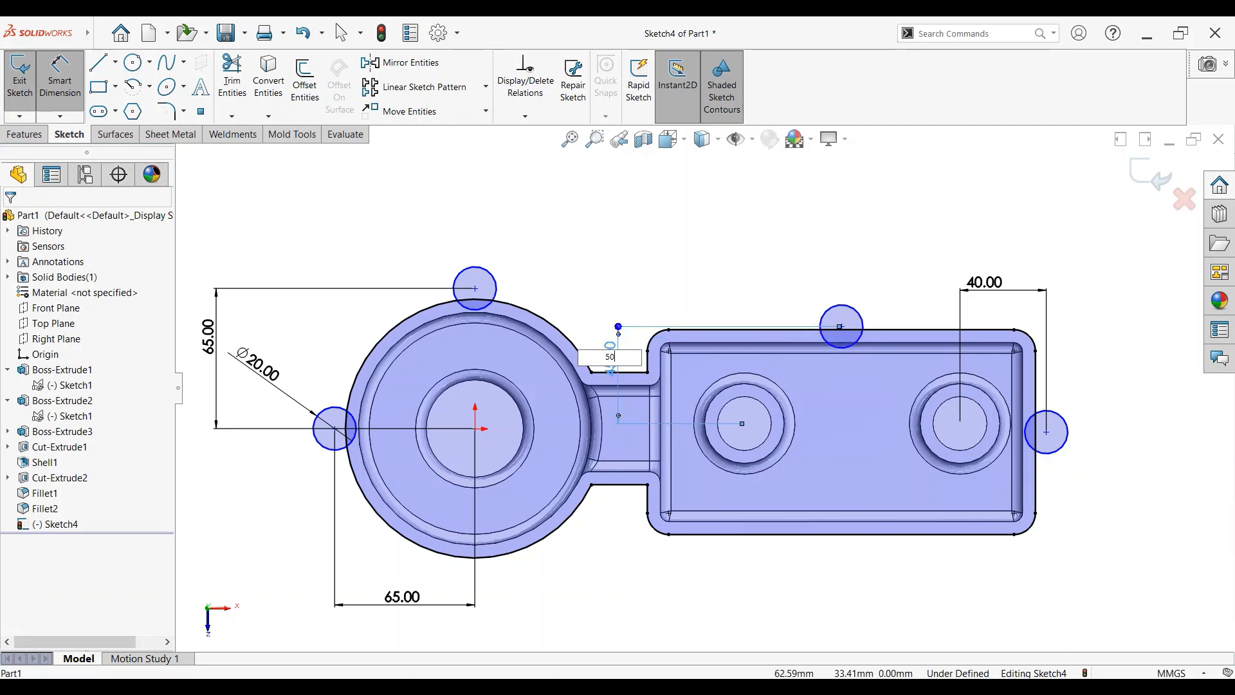
{"action": "key", "text": "Return"}
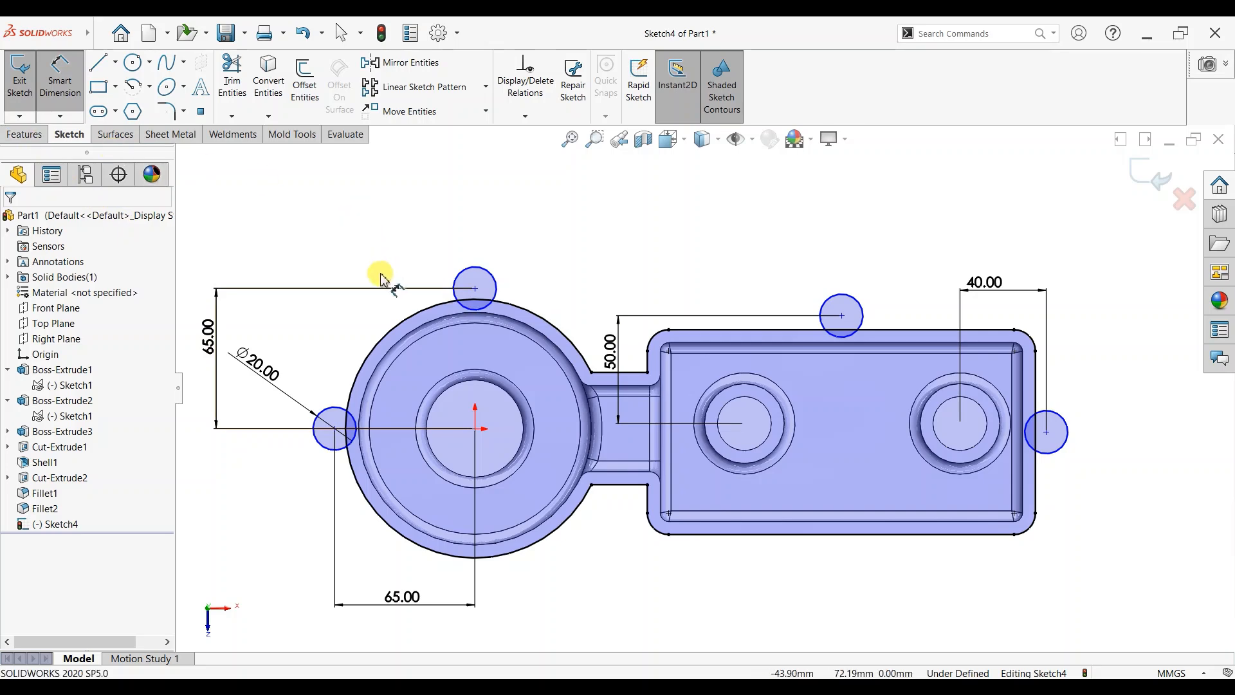
Draw a short horizontal centerline from the origin toward the box
{"action": "left_click", "coordinate": [115, 62]}
{"action": "left_click", "coordinate": [125, 99]}
{"action": "left_click", "coordinate": [474, 428]}
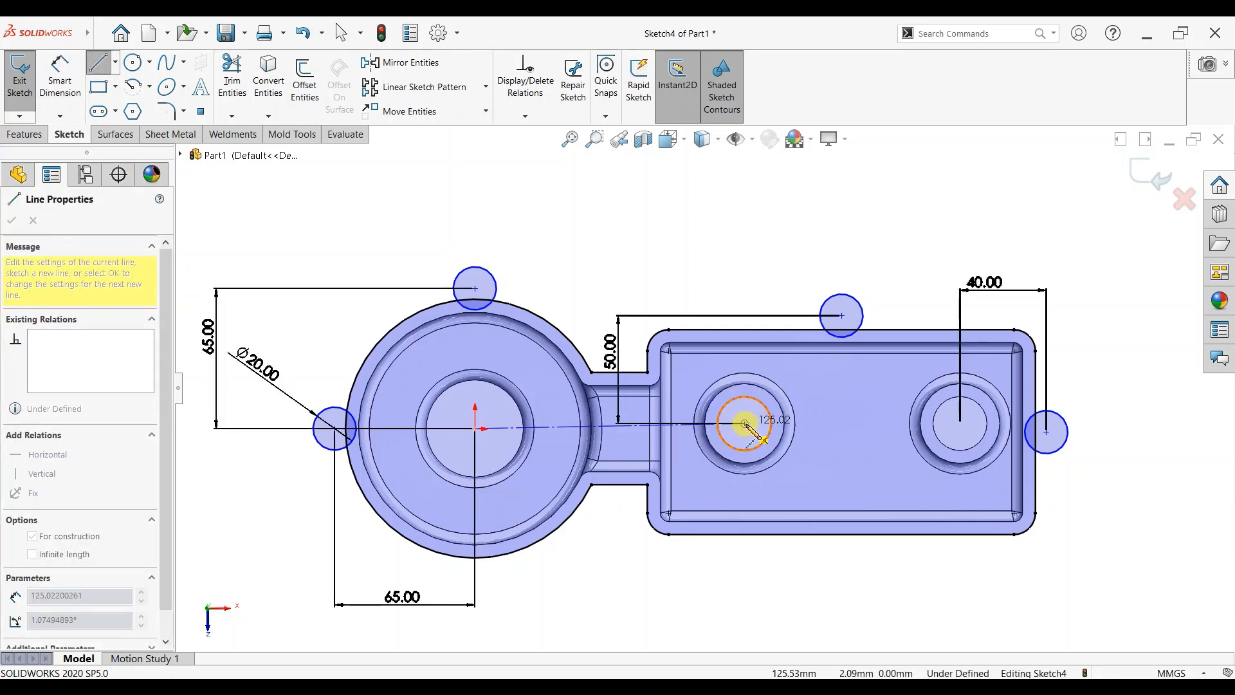
{"action": "left_click", "coordinate": [567, 425]}
{"action": "right_click", "coordinate": [570, 271]}
{"action": "left_click", "coordinate": [579, 282]}
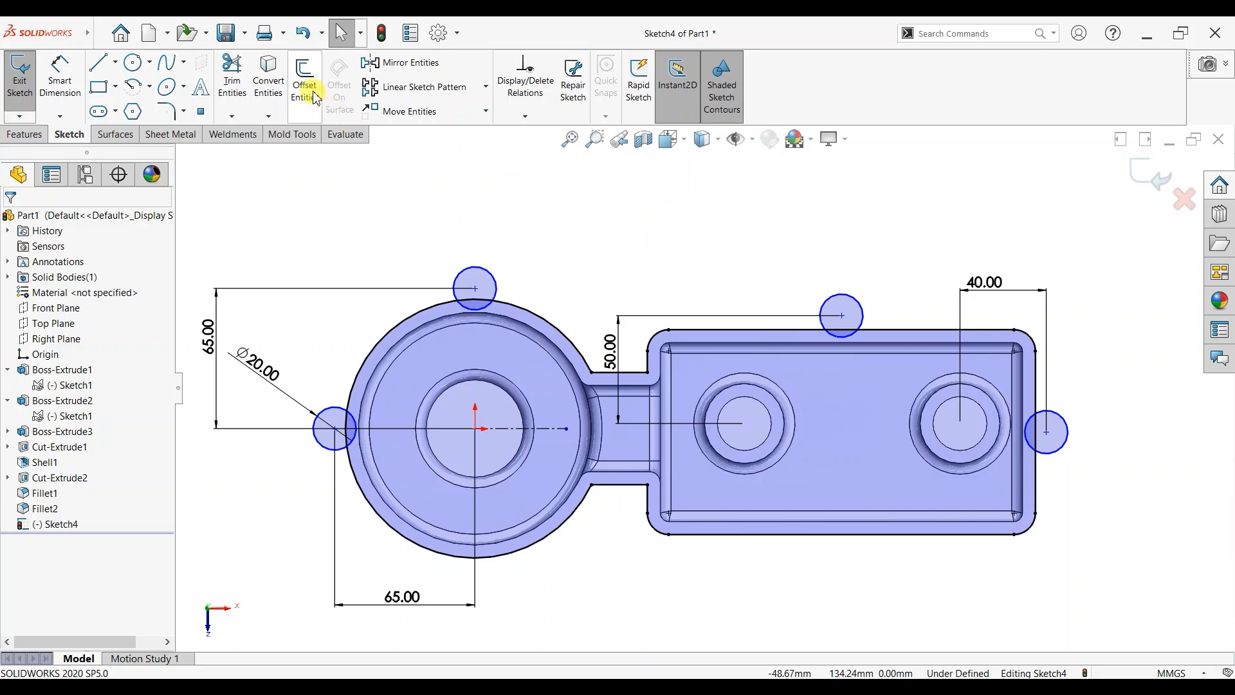
{"action": "left_click", "coordinate": [388, 63]}
{"action": "key", "text": "Escape"}
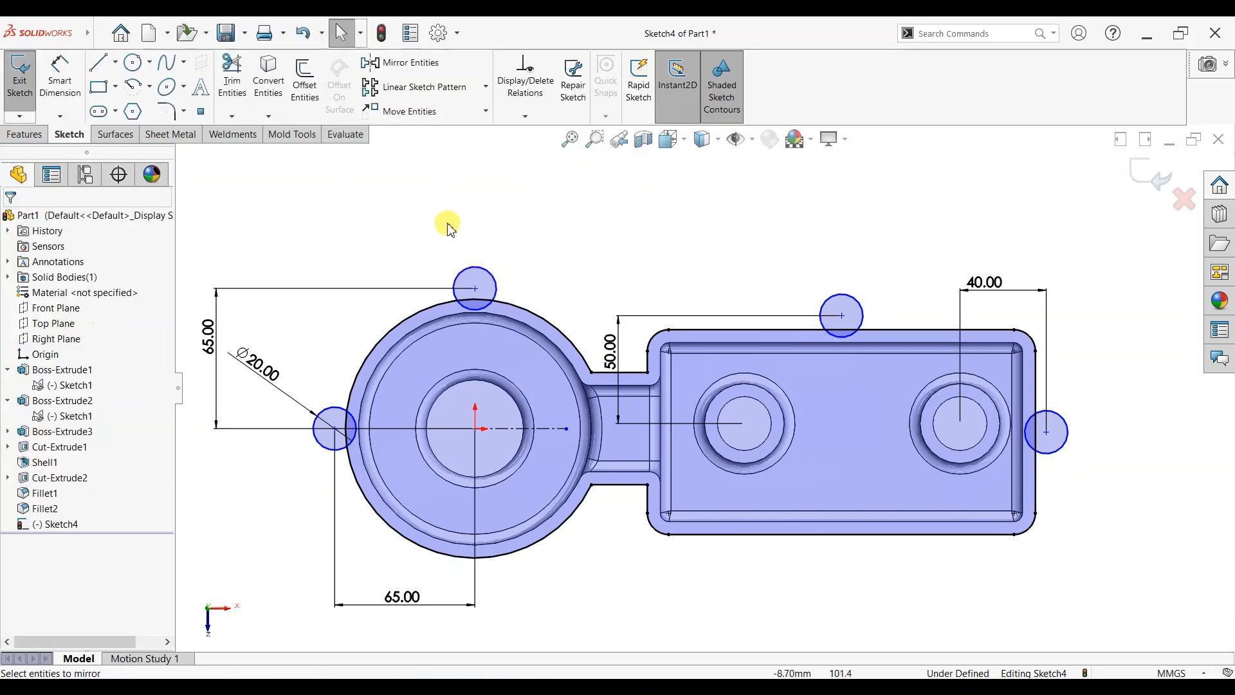
Draw a small concentric circle about 9.5 mm across inside the lug circle at the round chamber's outer end
{"action": "left_click", "coordinate": [132, 64]}
{"action": "left_click", "coordinate": [334, 427]}
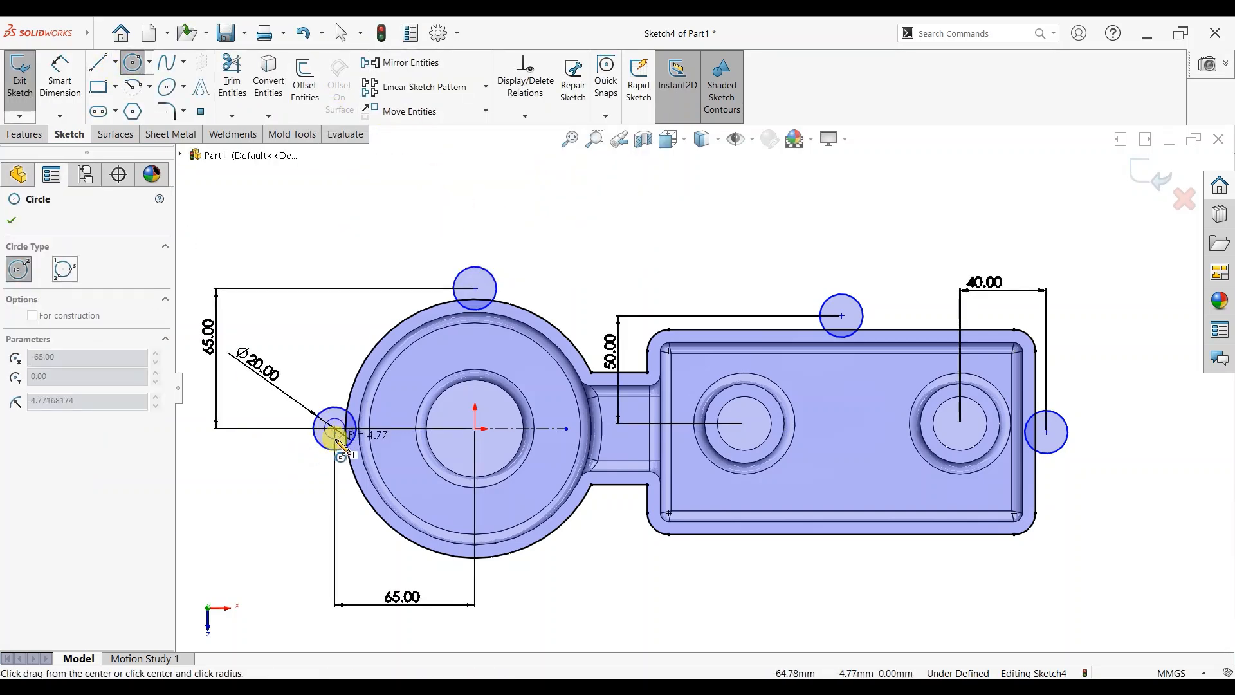
{"action": "left_click", "coordinate": [335, 439]}
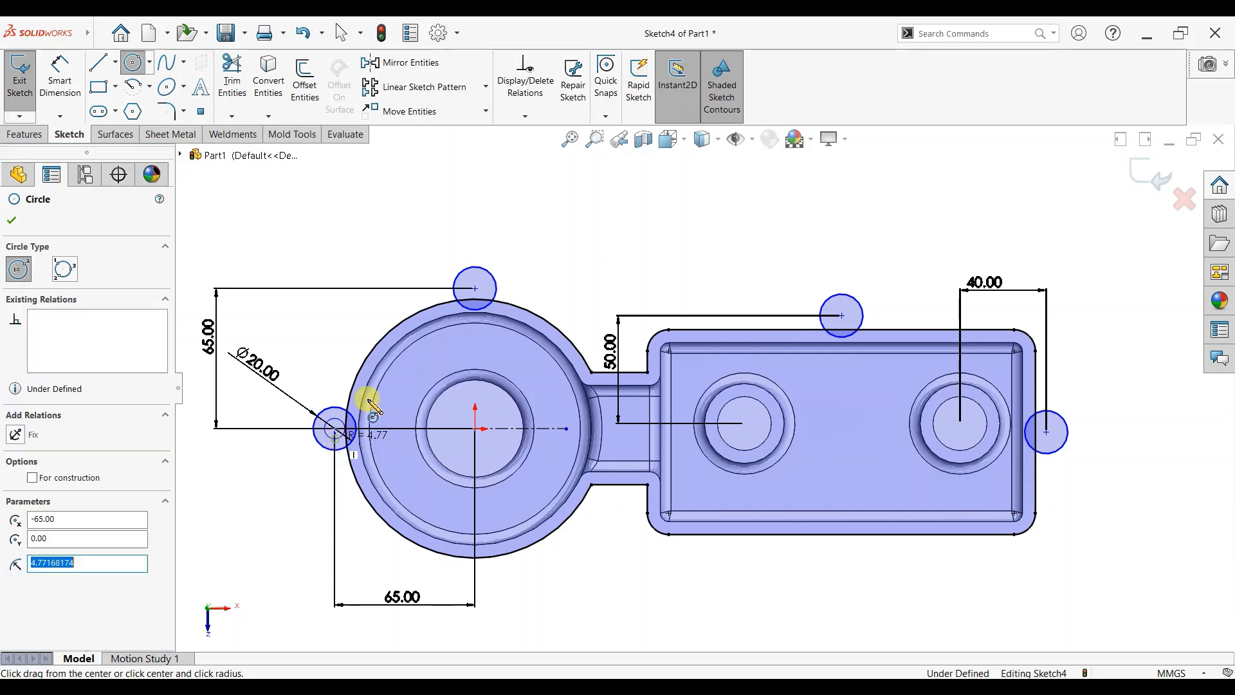
Draw a small concentric circle inside each of the other three lug circles, above the chamber, above the box and at its far end
{"action": "left_click", "coordinate": [475, 288]}
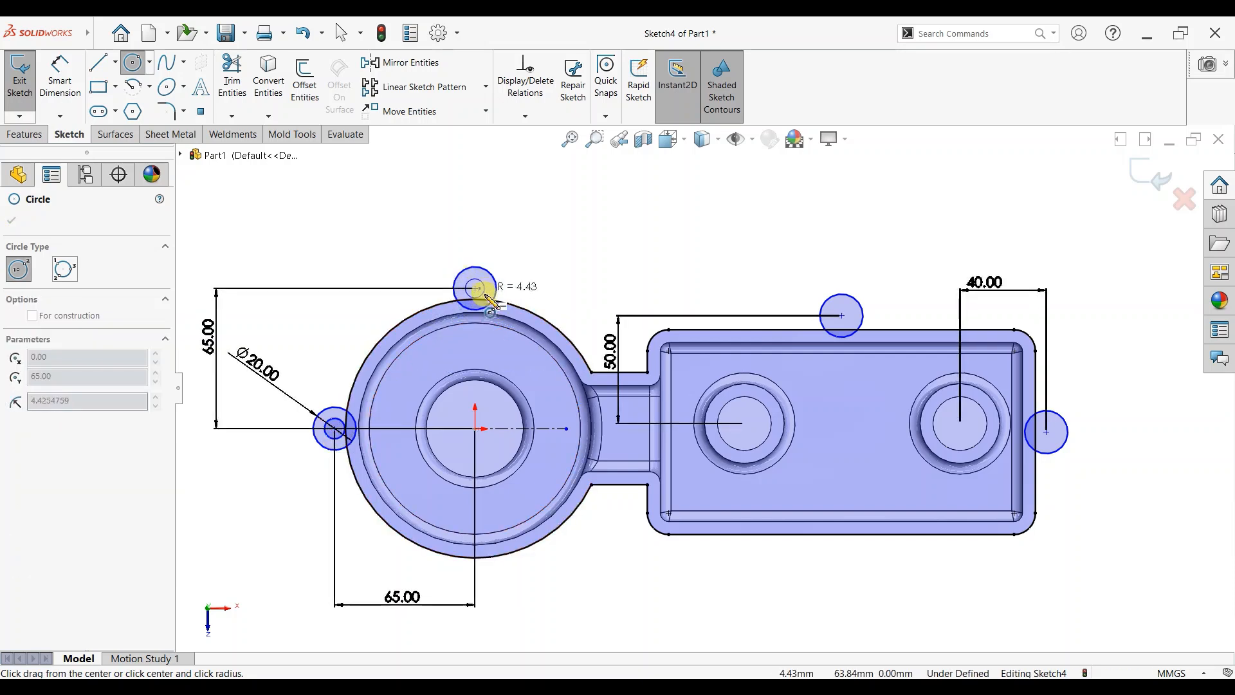
{"action": "left_click", "coordinate": [487, 309]}
{"action": "left_click", "coordinate": [841, 315]}
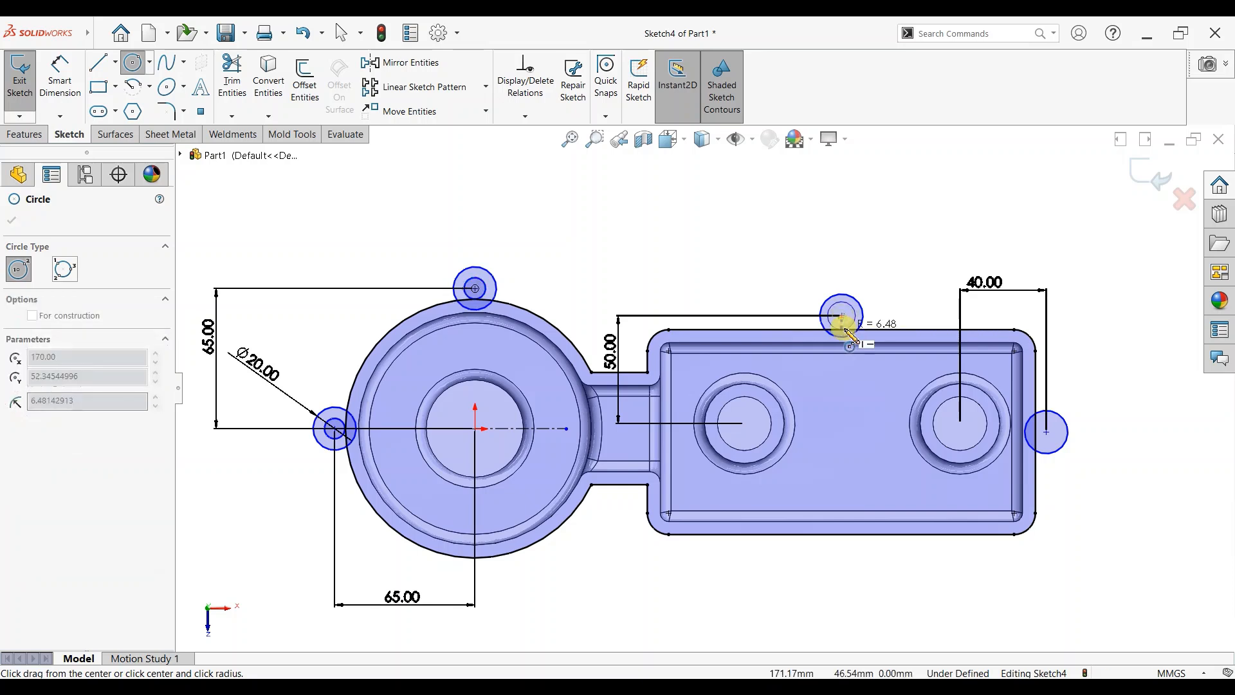
{"action": "left_click", "coordinate": [847, 330]}
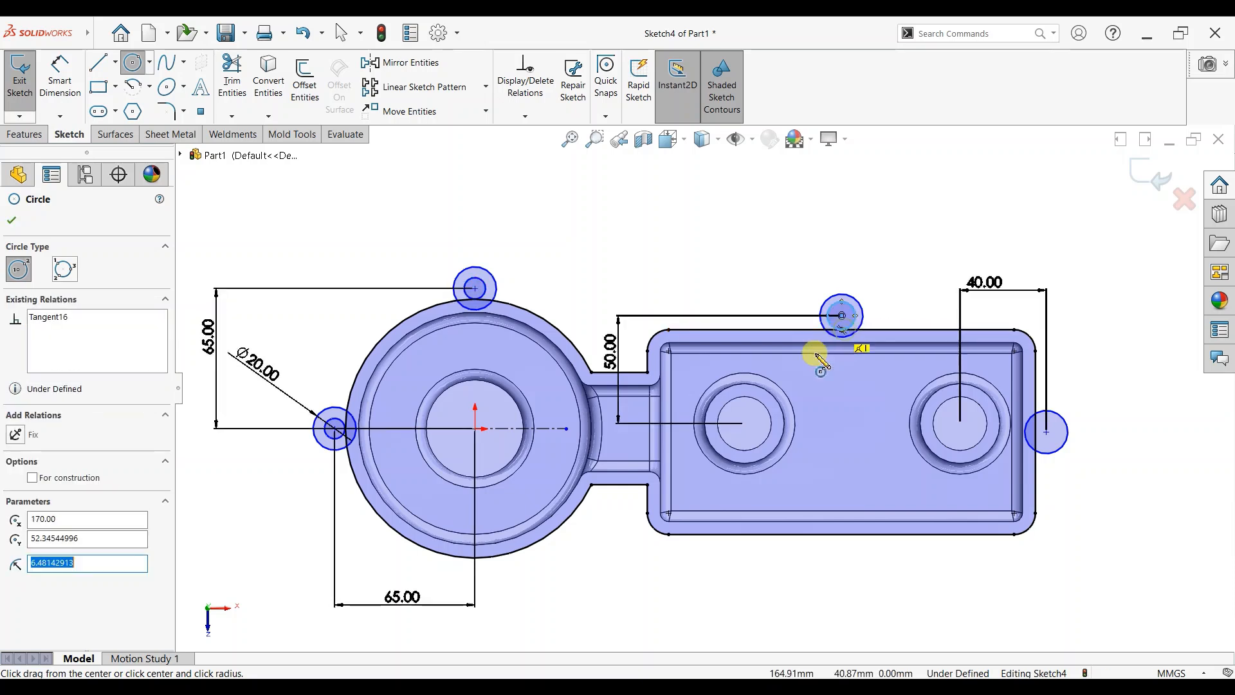
{"action": "left_click", "coordinate": [1046, 432]}
{"action": "left_click", "coordinate": [1036, 431]}
{"action": "right_click", "coordinate": [1084, 328]}
{"action": "left_click", "coordinate": [1093, 335]}
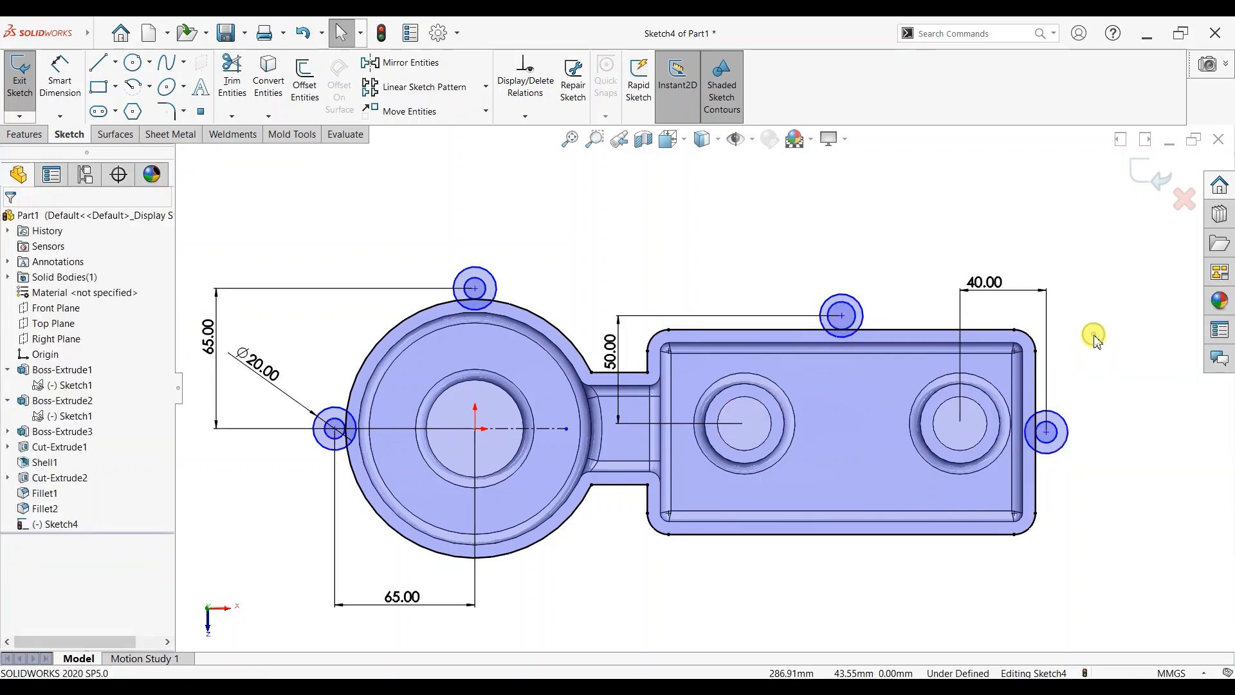
Dimension the small circle in the lug at the chamber's outer end to a diameter of 9 mm
{"action": "left_click", "coordinate": [60, 76]}
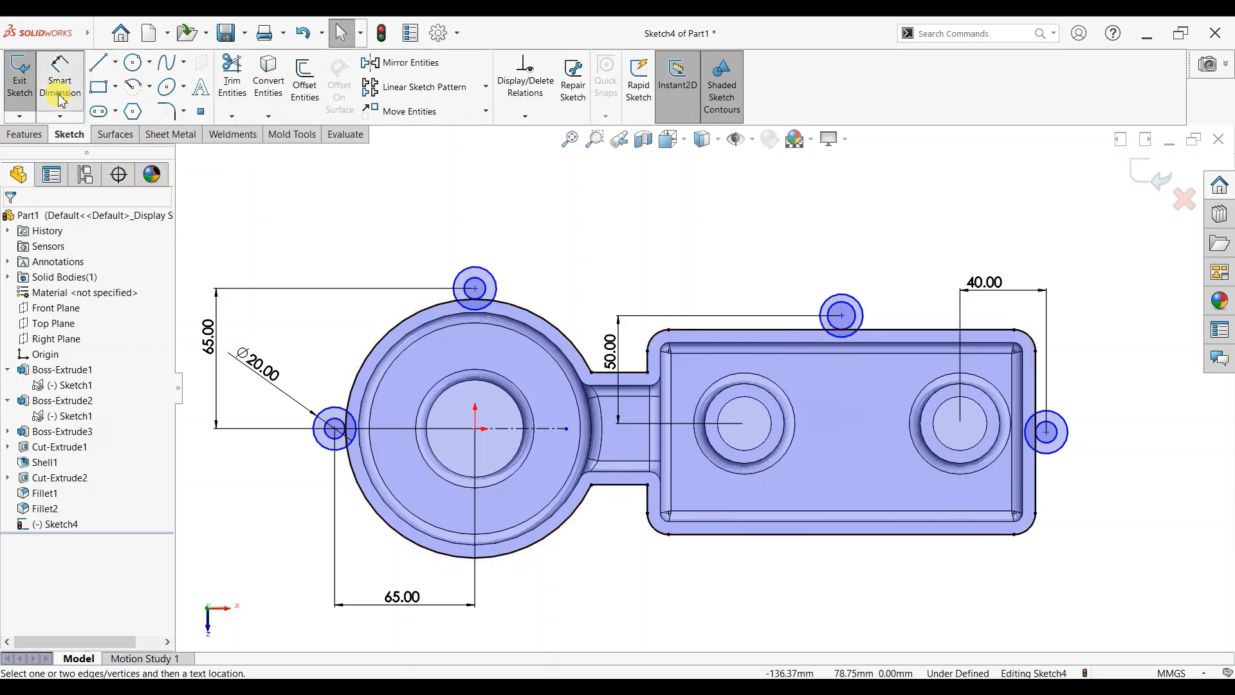
{"action": "left_click", "coordinate": [329, 443]}
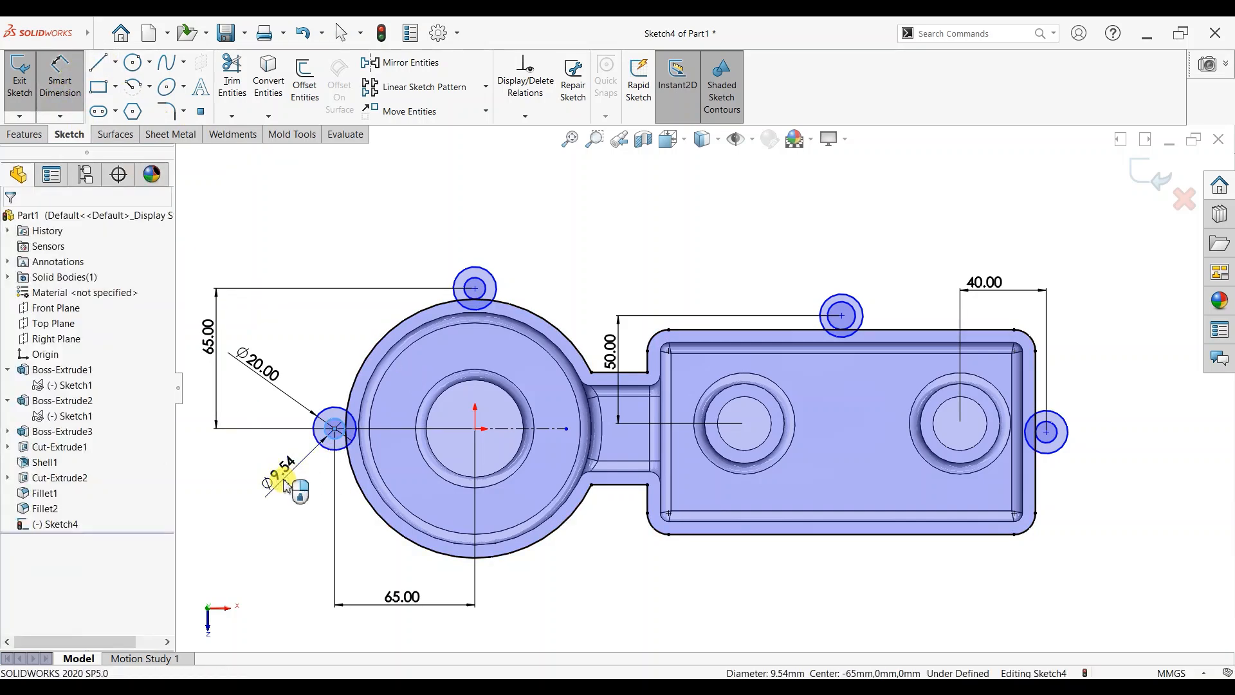
{"action": "left_click", "coordinate": [286, 484]}
{"action": "type", "text": "9"}
{"action": "key", "text": "BackSpace"}
{"action": "type", "text": "8"}
{"action": "key", "text": "Return"}
{"action": "key", "text": "Escape"}
Try to make the four small lug-hole circles equal in size
{"action": "left_click", "coordinate": [331, 427]}
{"action": "left_click", "coordinate": [483, 289], "text": "ctrl"}
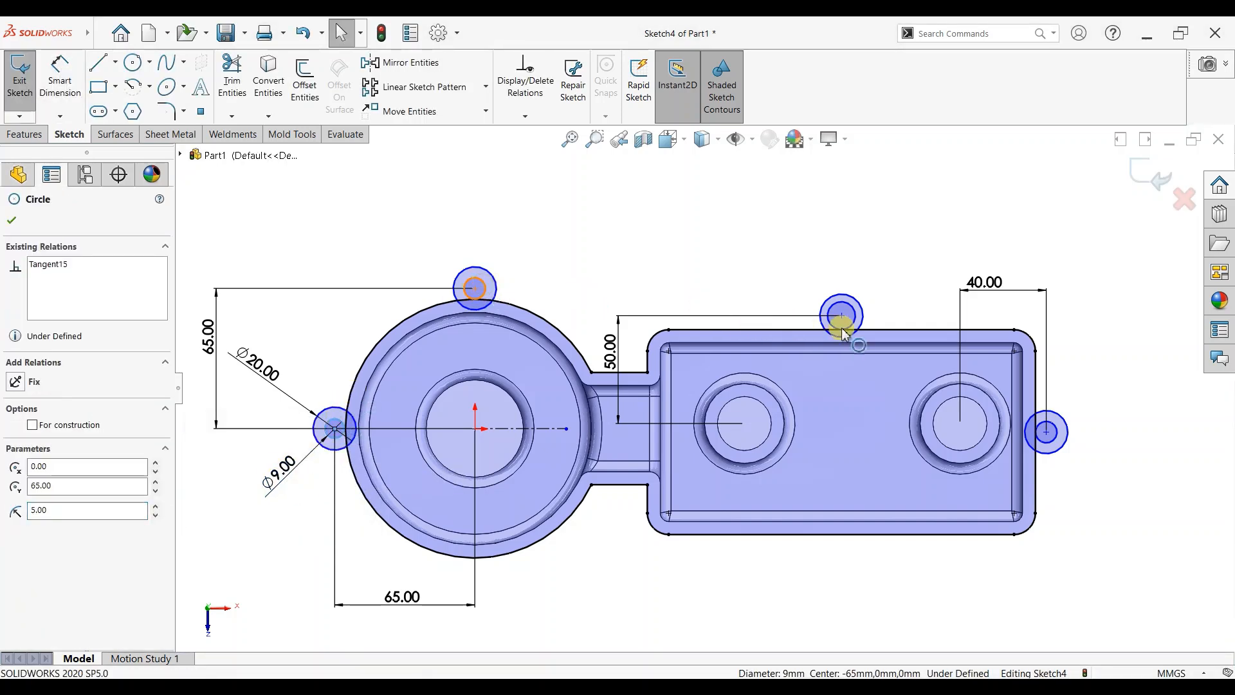
{"action": "left_click", "coordinate": [1053, 423], "text": "ctrl"}
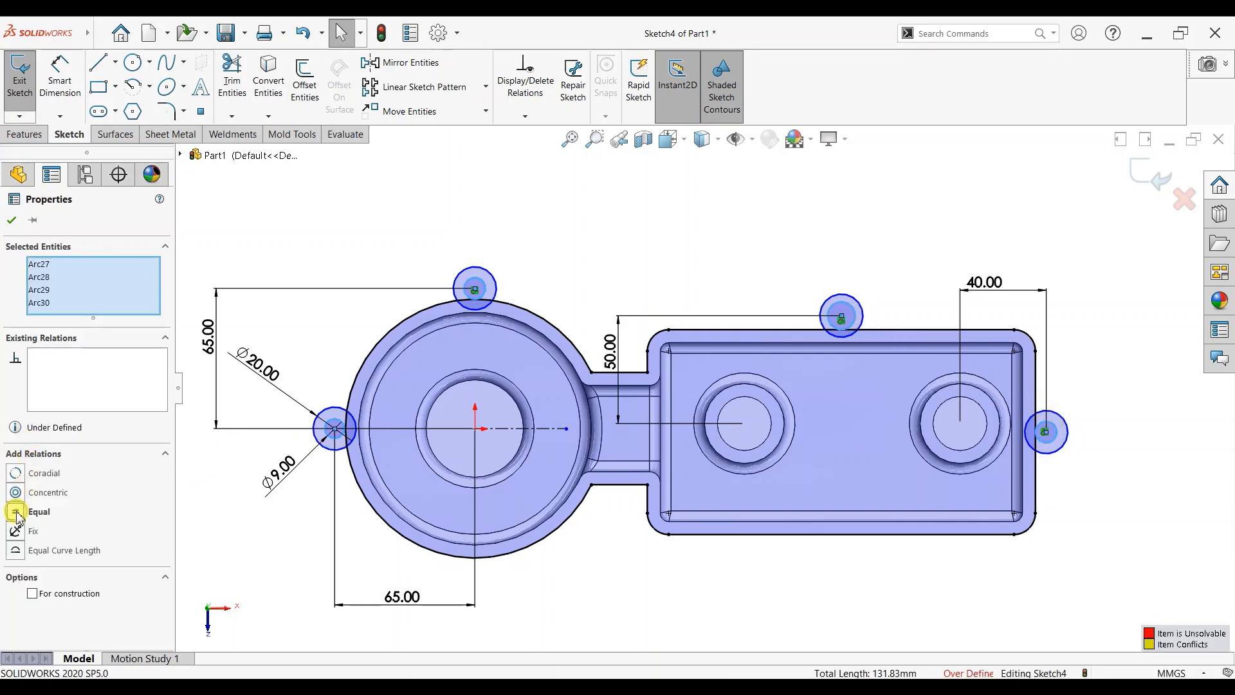
{"action": "left_click", "coordinate": [19, 510]}
Undo the equal relation, the 9 mm dimension and the three small circles drawn in the other lugs
{"action": "key", "text": "ctrl+z"}
{"action": "left_click", "coordinate": [901, 276]}
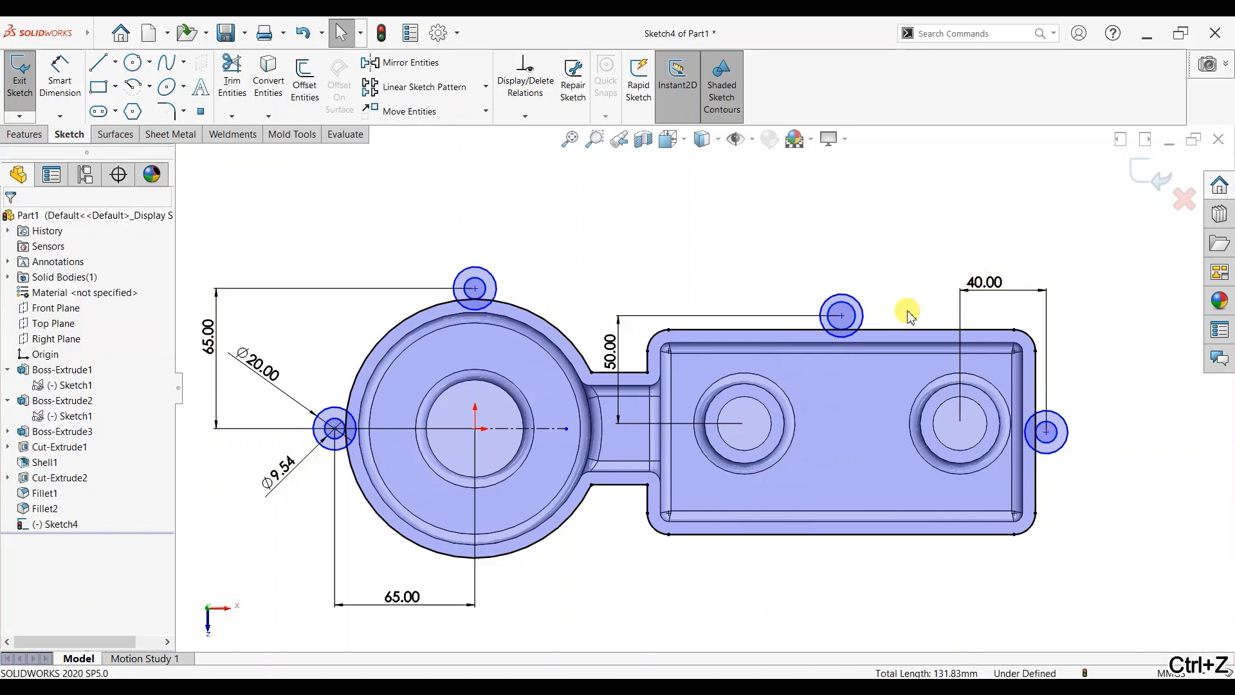
{"action": "key", "text": "ctrl+z"}
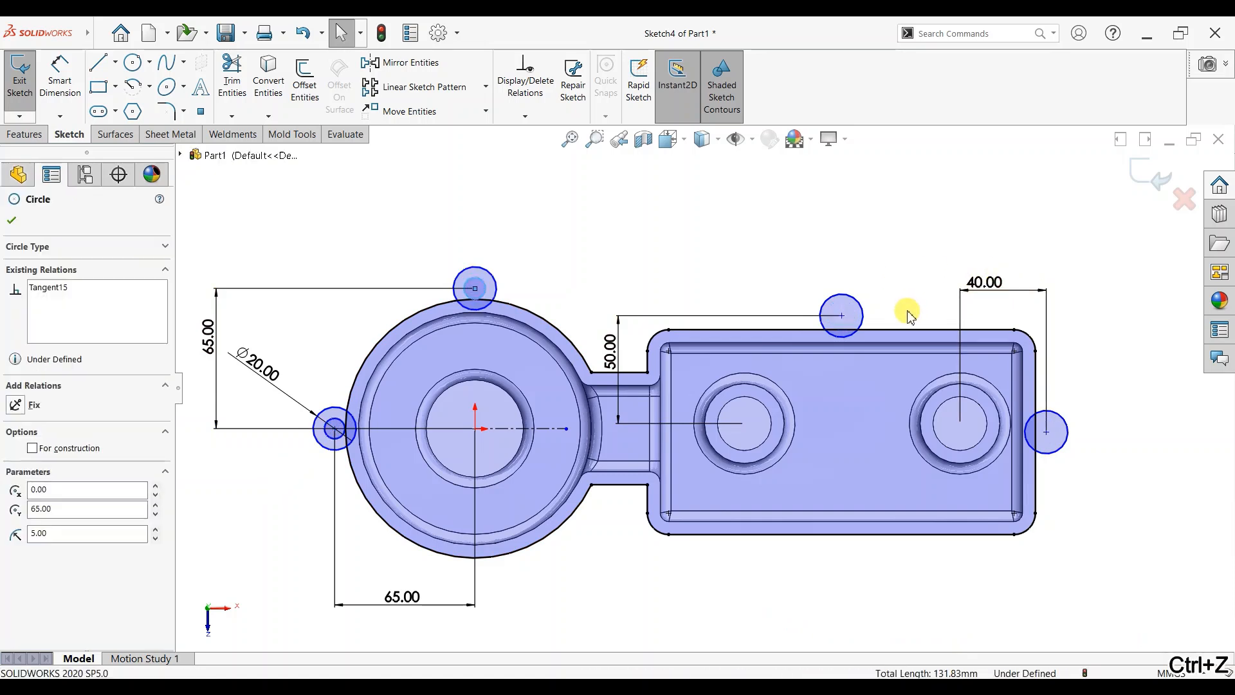
{"action": "key", "text": "ctrl+z"}
{"action": "left_click", "coordinate": [629, 245]}
Set the diameter of the remaining small circle at the chamber's outer end to 9 mm
{"action": "left_click", "coordinate": [334, 426]}
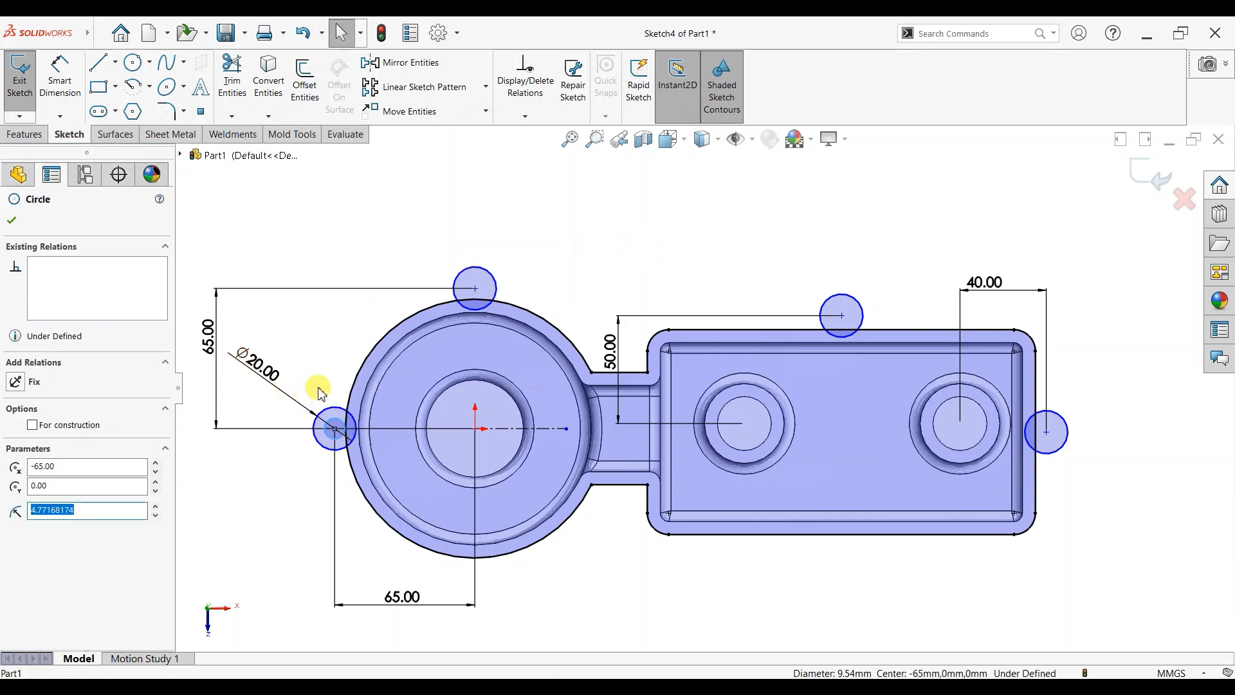
{"action": "key", "text": "Escape"}
{"action": "key", "text": "d"}
{"action": "left_click", "coordinate": [329, 441]}
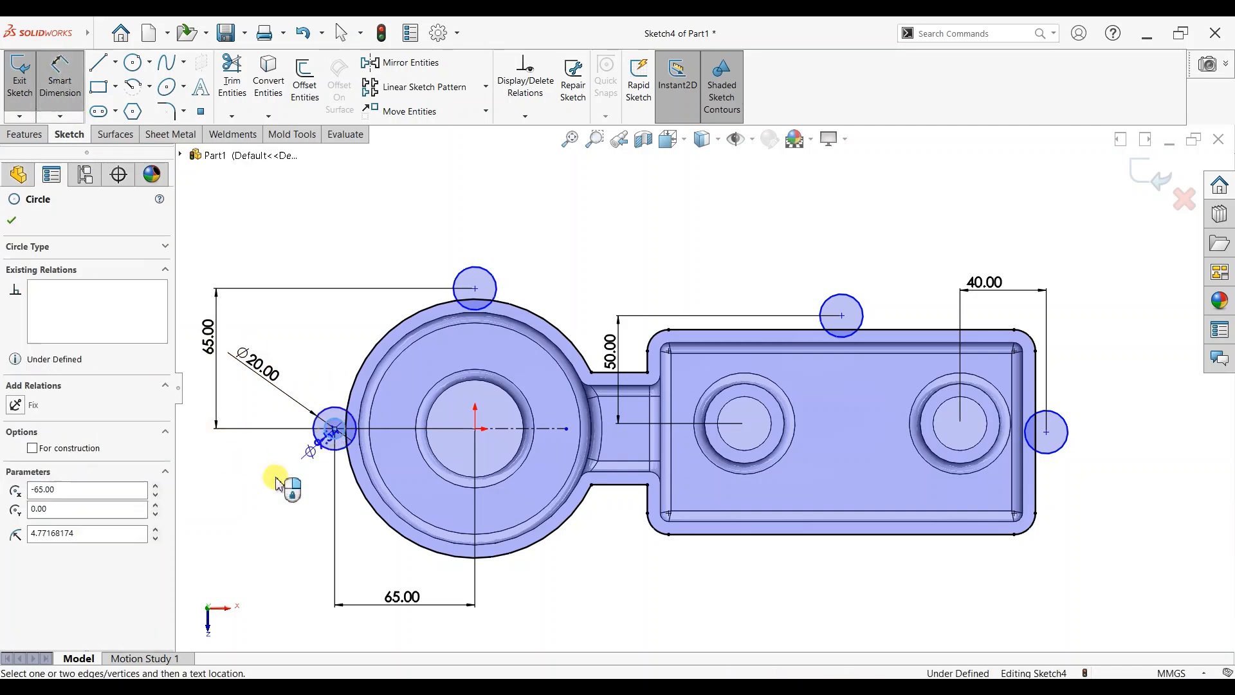
{"action": "left_click", "coordinate": [275, 474]}
{"action": "type", "text": "9"}
{"action": "key", "text": "Return"}
{"action": "key", "text": "Escape"}
Draw small concentric hole circles inside the lug circles above the chamber, above the box and at the box's far end
{"action": "key", "text": "c"}
{"action": "left_click_drag", "start_coordinate": [474, 289], "coordinate": [474, 279]}
{"action": "left_click_drag", "start_coordinate": [841, 315], "coordinate": [849, 323]}
{"action": "mouse_move", "coordinate": [1046, 432]}
{"action": "left_mouse_down"}
{"action": "mouse_move", "coordinate": [1074, 458]}
{"action": "mouse_move", "coordinate": [1055, 440]}
{"action": "left_mouse_up"}
{"action": "key", "text": "Escape"}
Apply an Equal relation to the four small lug-hole circles
{"action": "left_click", "coordinate": [331, 427]}
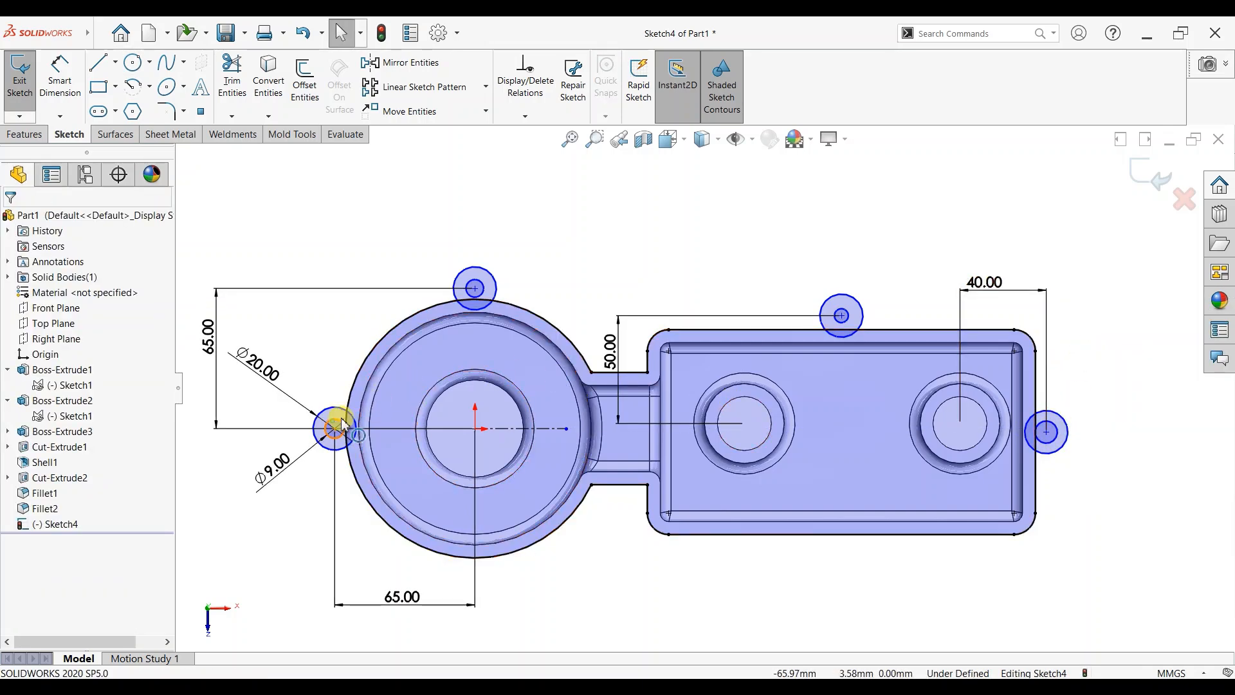
{"action": "left_click", "coordinate": [474, 284], "text": "ctrl"}
{"action": "left_click", "coordinate": [841, 318], "text": "ctrl"}
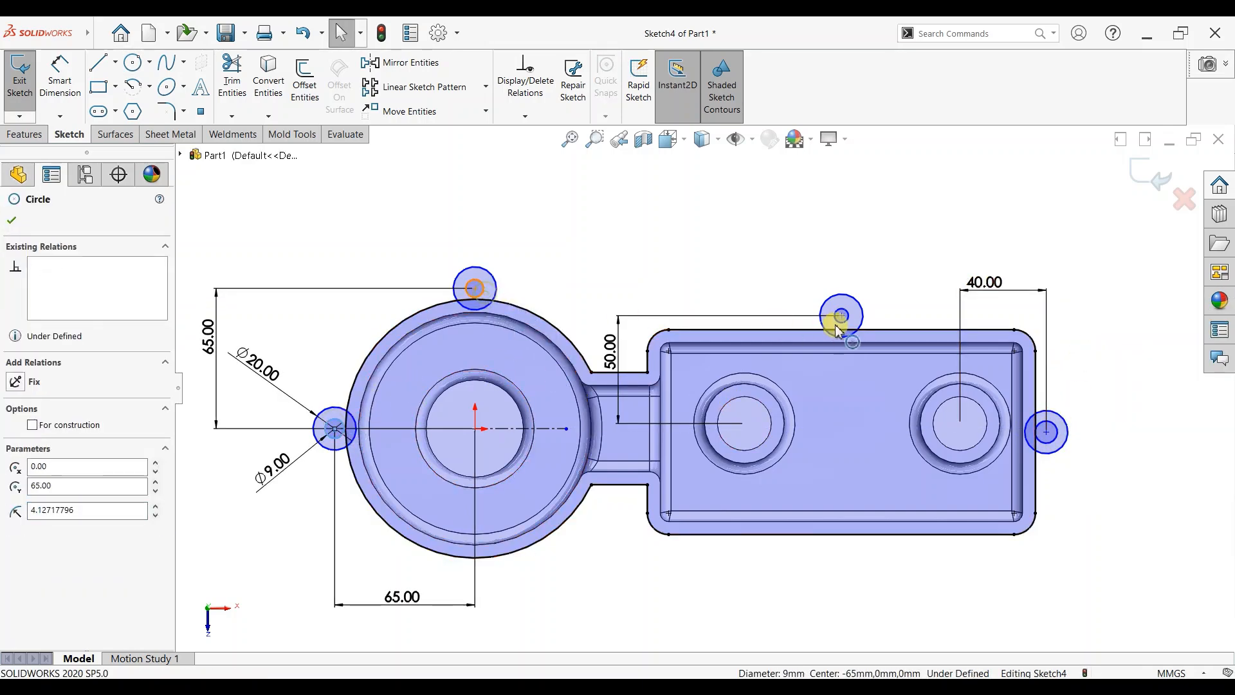
{"action": "left_click", "coordinate": [1049, 430], "text": "ctrl"}
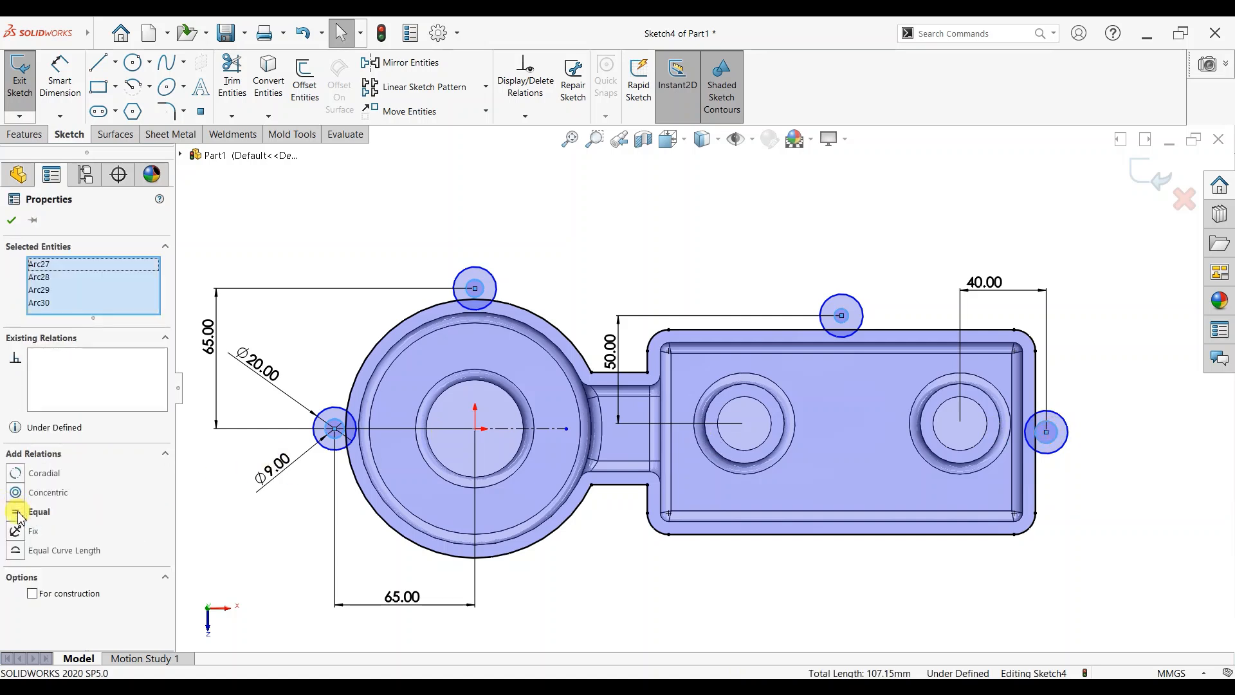
{"action": "key", "text": "Escape"}
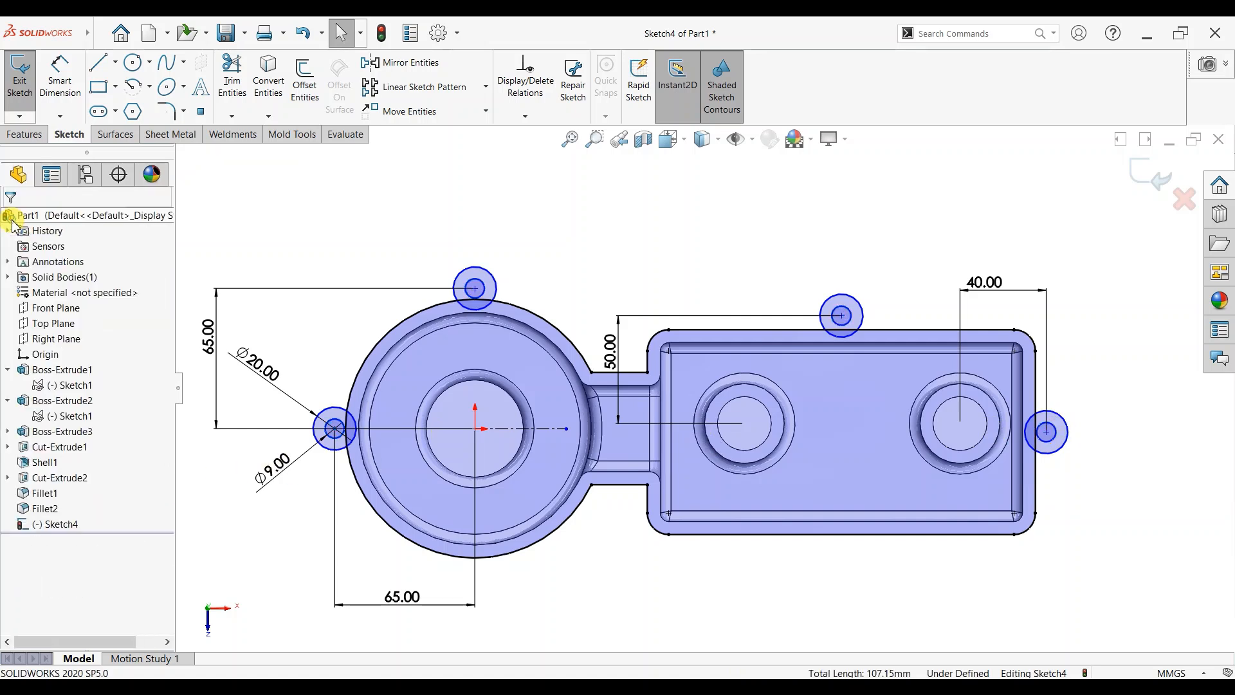
Mirror the two upper lug circles with their holes and the selected upper outline about the horizontal centerline
{"action": "left_click", "coordinate": [402, 63]}
{"action": "left_click_drag", "start_coordinate": [1034, 263], "coordinate": [363, 327]}
{"action": "left_click", "coordinate": [85, 499]}
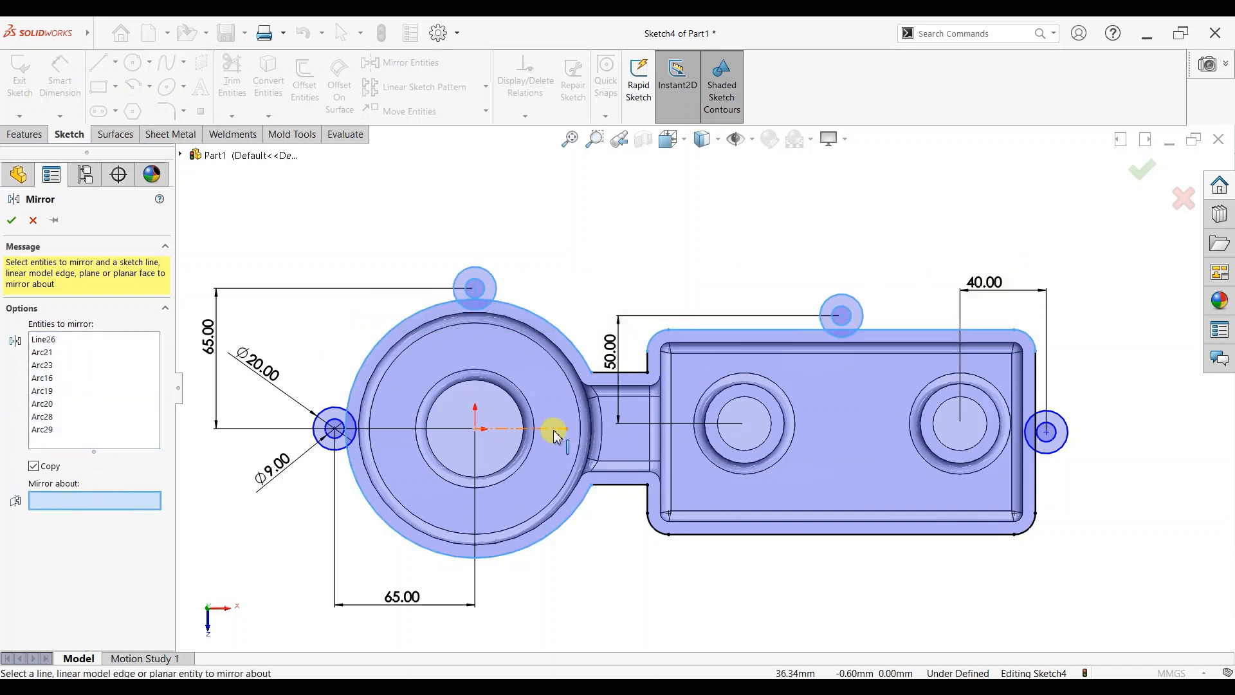
{"action": "left_click", "coordinate": [555, 430]}
{"action": "left_click", "coordinate": [11, 222]}
Try to trim the chamber outline beside the lug at its outer end, and undo the trim
{"action": "left_click", "coordinate": [233, 81]}
{"action": "left_click_drag", "start_coordinate": [319, 292], "coordinate": [353, 428]}
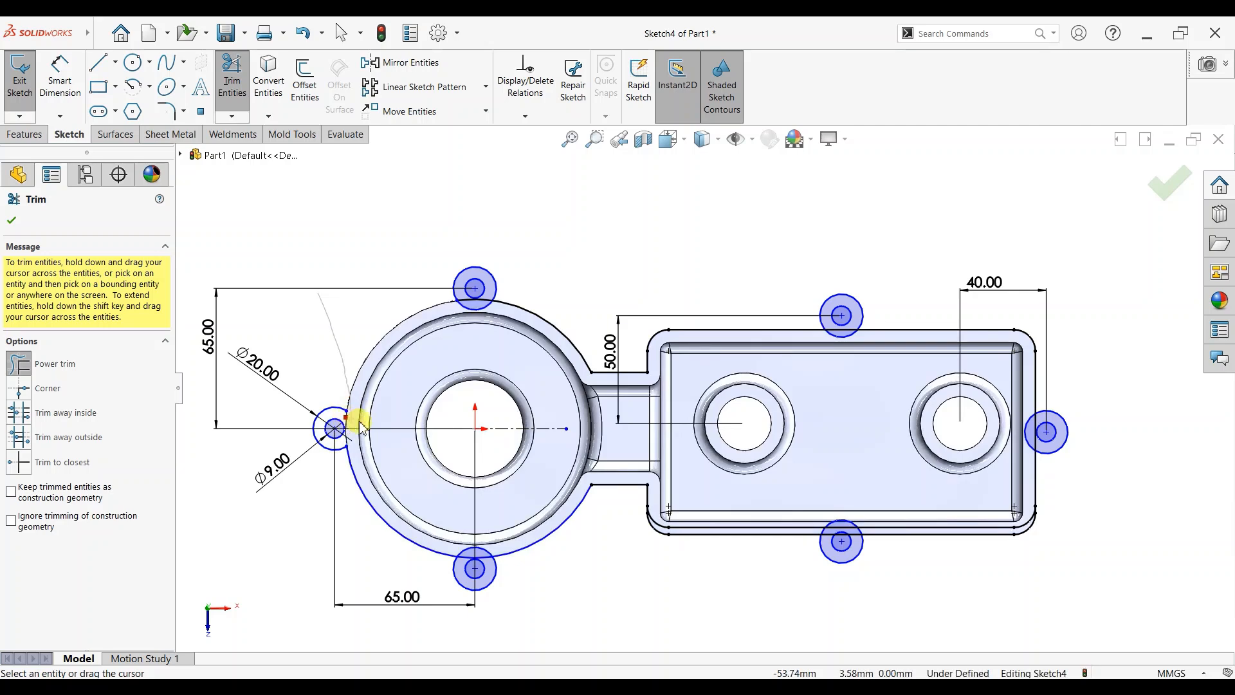
{"action": "key", "text": "ctrl+z"}
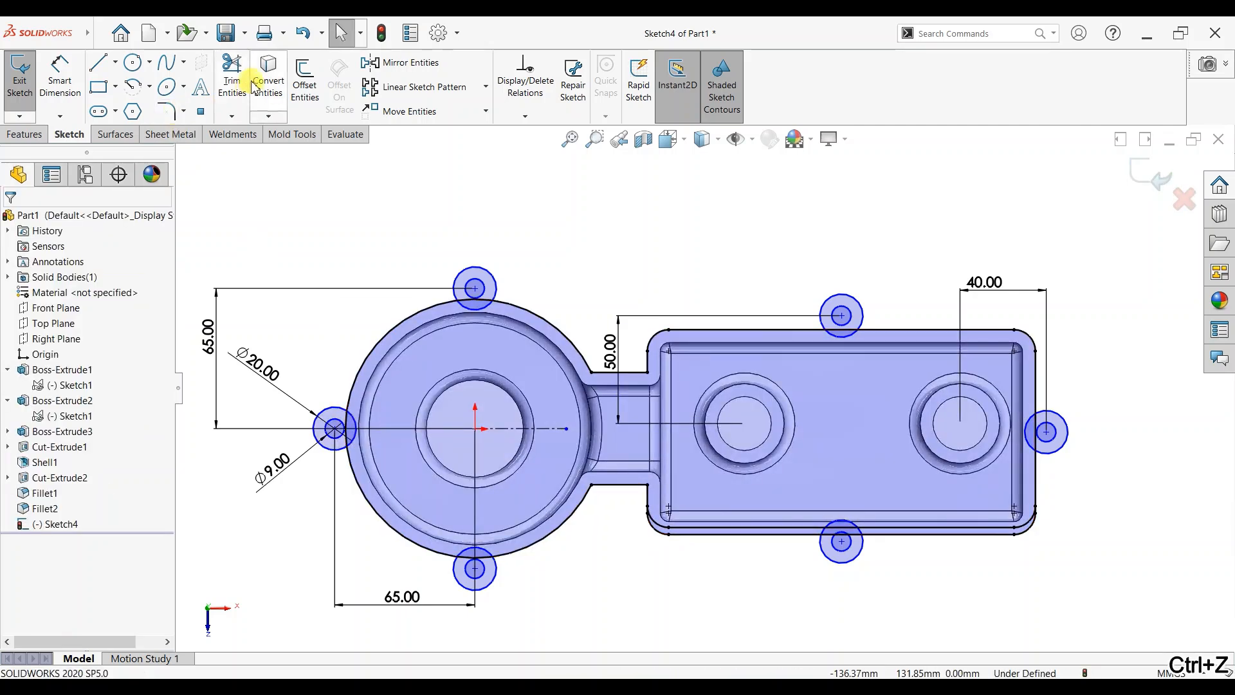
Trim the round chamber's outline and the inner parts of the lug circles at its outer end and above it
{"action": "left_click", "coordinate": [250, 83]}
{"action": "left_click_drag", "start_coordinate": [364, 333], "coordinate": [374, 399]}
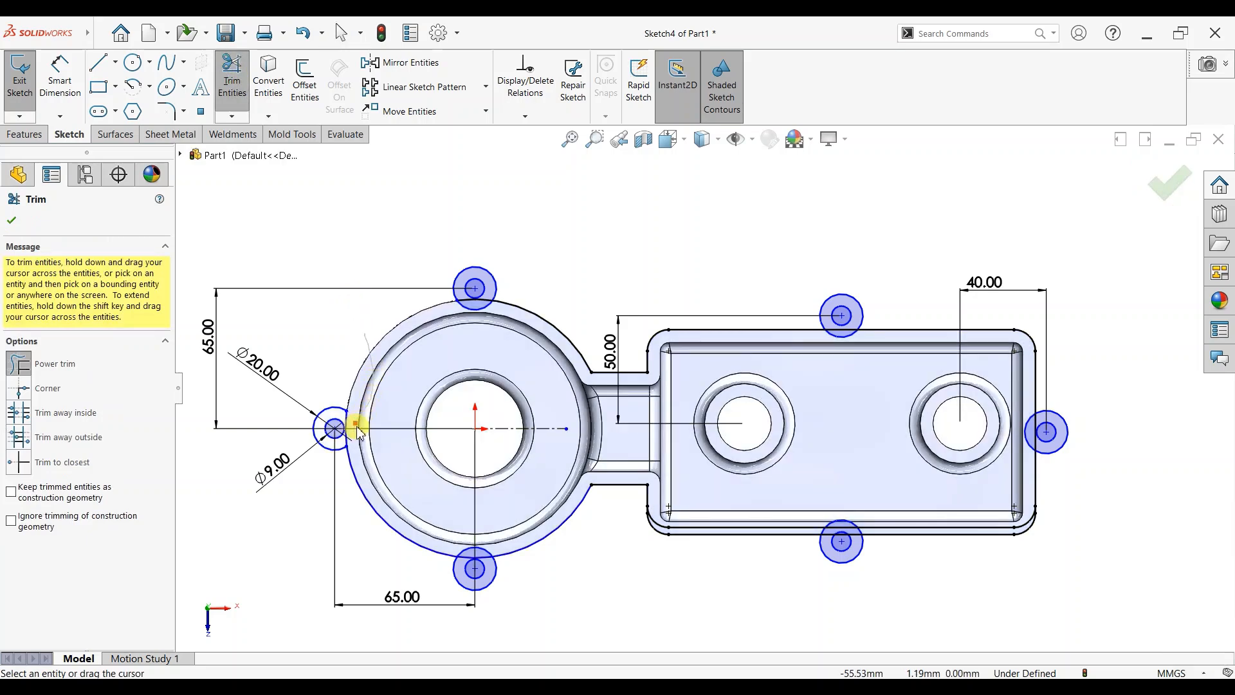
{"action": "left_click_drag", "start_coordinate": [351, 479], "coordinate": [466, 481]}
{"action": "scroll", "coordinate": [538, 260], "scroll_direction": "down", "scroll_amount": 3}
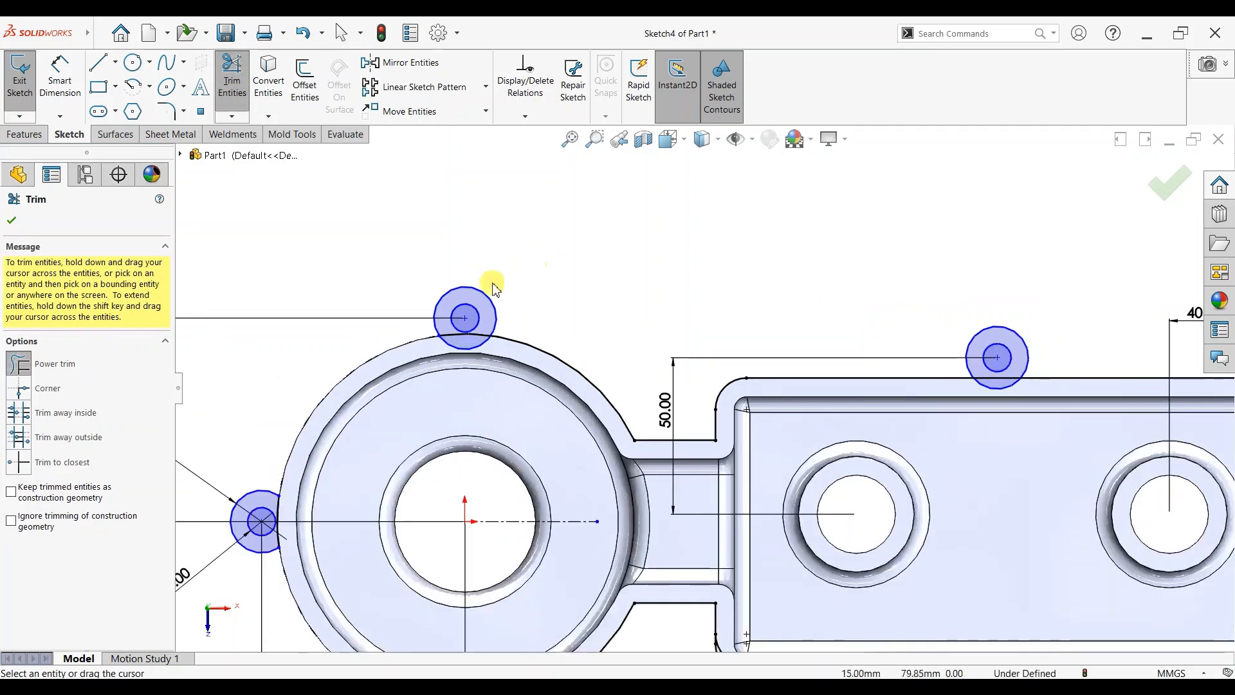
{"action": "left_click_drag", "start_coordinate": [427, 371], "coordinate": [468, 366]}
{"action": "left_click_drag", "start_coordinate": [572, 365], "coordinate": [629, 430]}
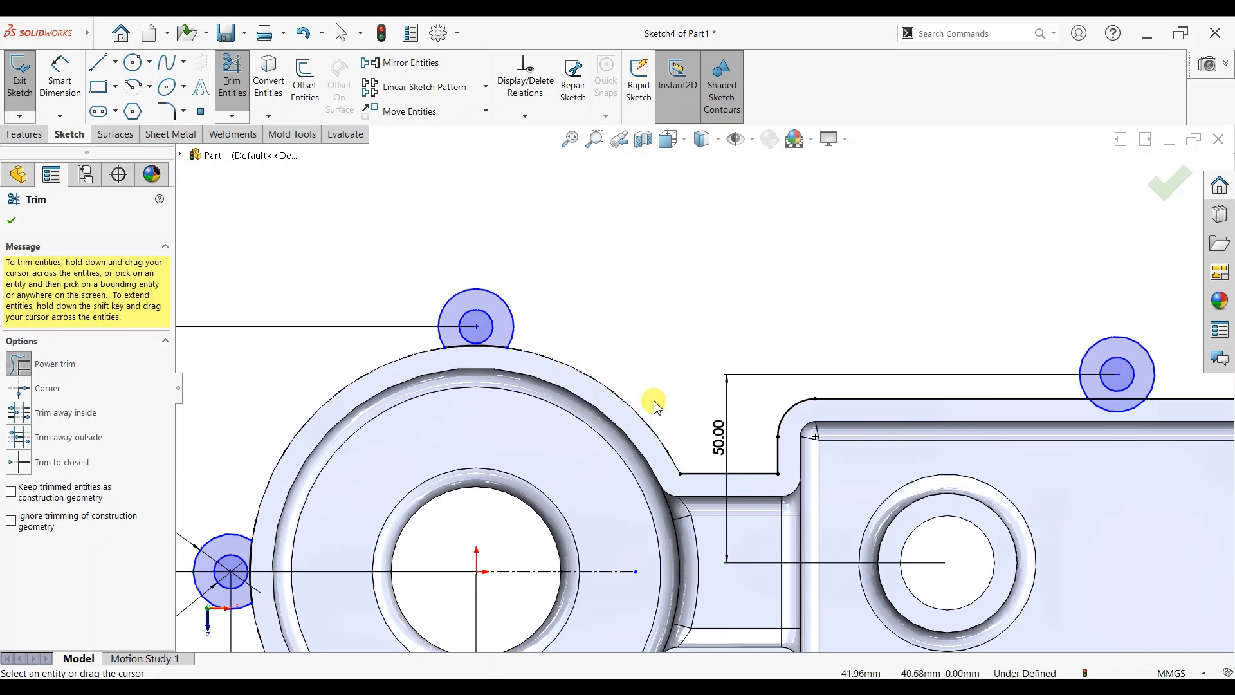
Trim the outline along the connector and box's upper side, plus the inner parts of the lug circles above the box and below the chamber
{"action": "left_click_drag", "start_coordinate": [1057, 413], "coordinate": [1115, 415]}
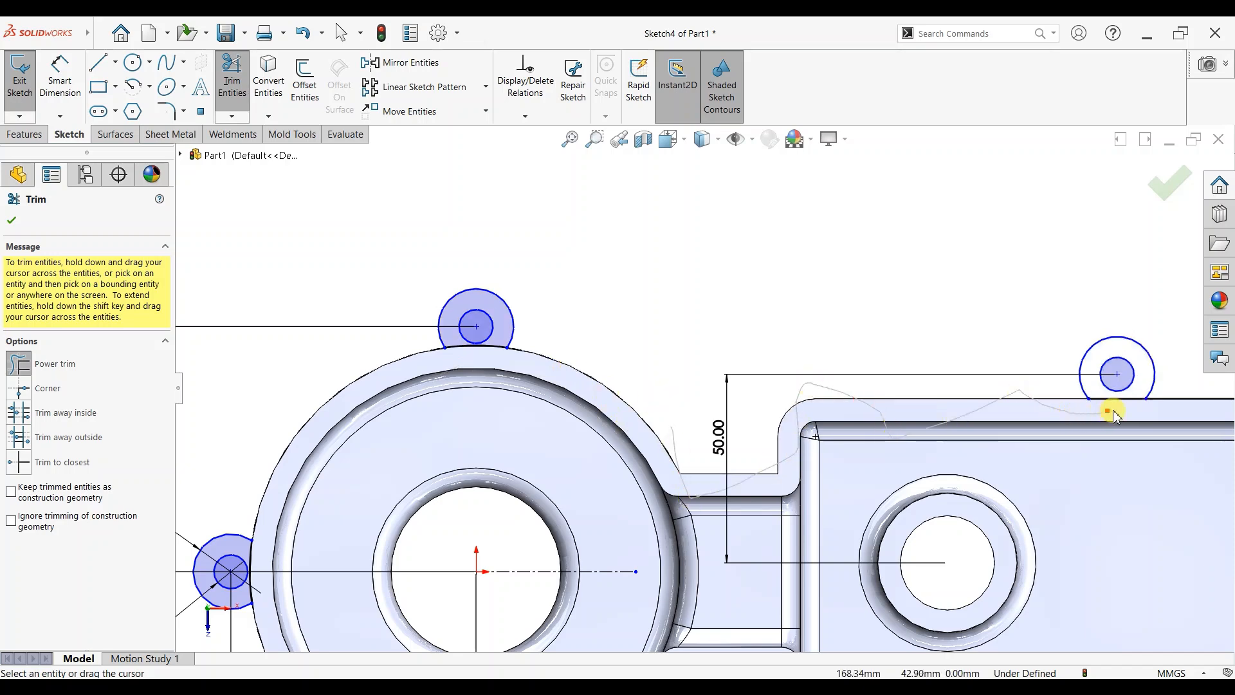
{"action": "scroll", "coordinate": [984, 501], "scroll_direction": "up", "scroll_amount": 4}
{"action": "scroll", "coordinate": [480, 562], "scroll_direction": "down", "scroll_amount": 5}
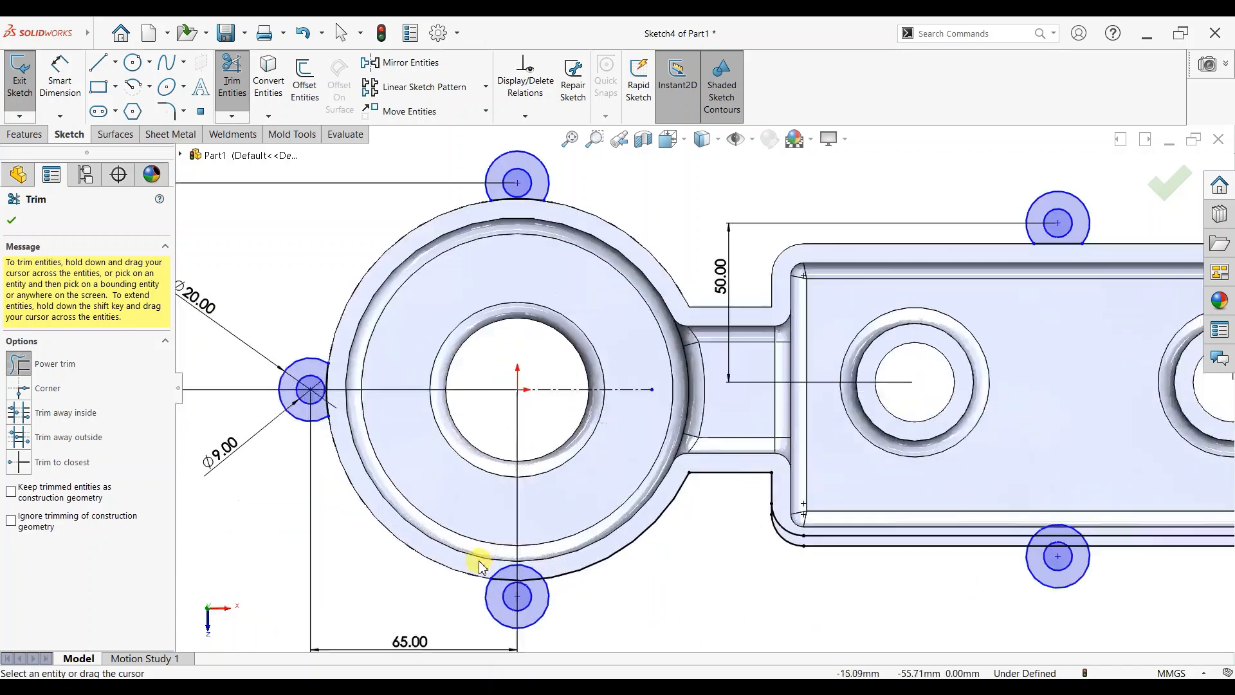
{"action": "mouse_move", "coordinate": [523, 554]}
{"action": "left_mouse_down"}
{"action": "mouse_move", "coordinate": [629, 570]}
{"action": "mouse_move", "coordinate": [812, 507]}
{"action": "left_mouse_up"}
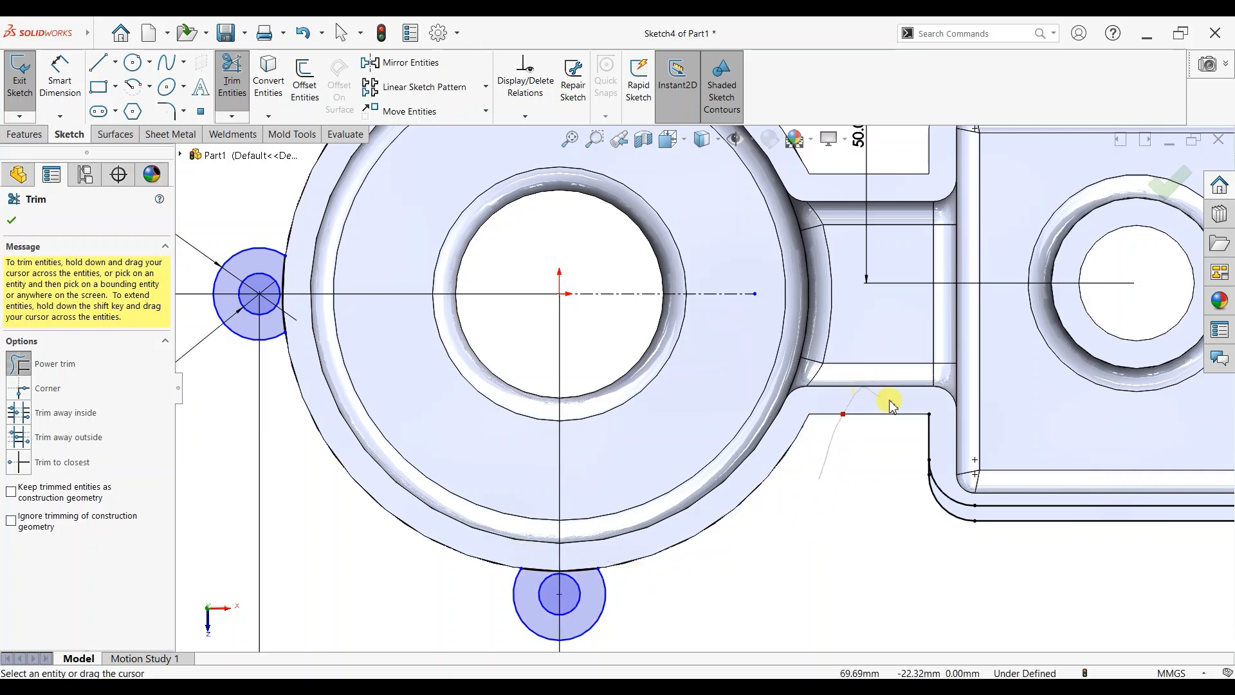
Trim the duplicate outline lines along the box's lower side and the arcs of the lower box lug that lie inside the wall
{"action": "scroll", "coordinate": [991, 476], "scroll_direction": "up", "scroll_amount": 3}
{"action": "scroll", "coordinate": [1049, 422], "scroll_direction": "down", "scroll_amount": 1}
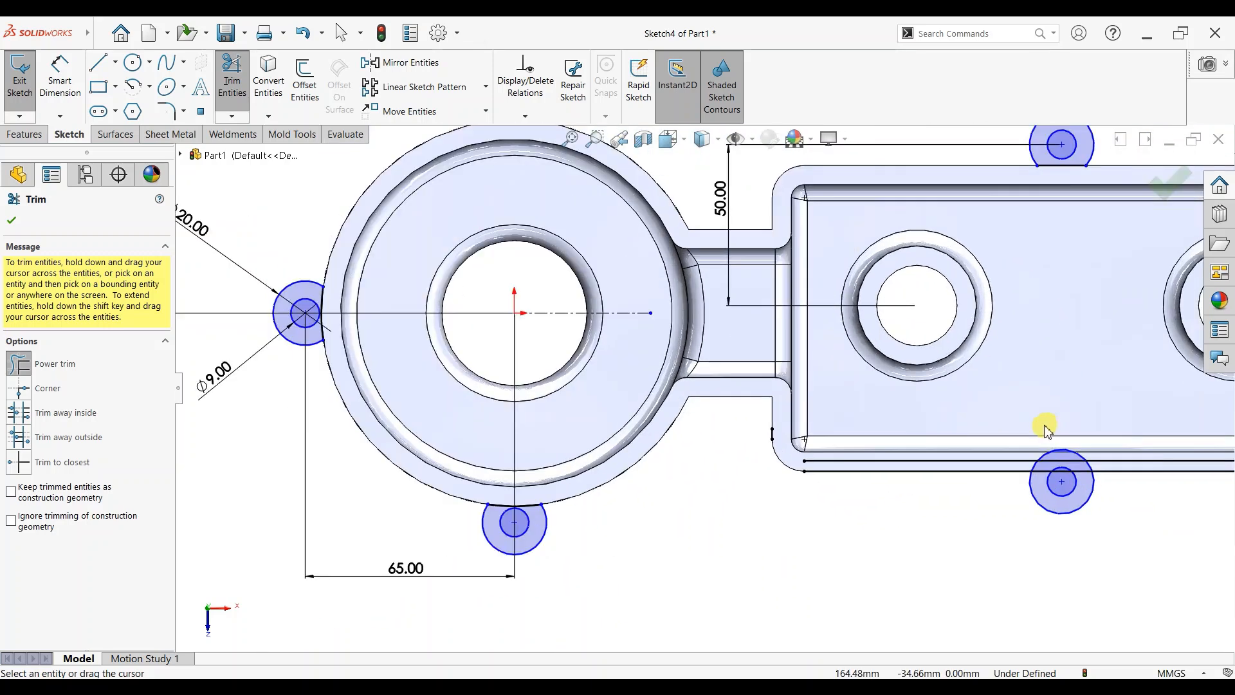
{"action": "scroll", "coordinate": [1042, 418], "scroll_direction": "up", "scroll_amount": 1}
{"action": "scroll", "coordinate": [1033, 406], "scroll_direction": "down", "scroll_amount": 2}
{"action": "scroll", "coordinate": [663, 399], "scroll_direction": "down", "scroll_amount": 2}
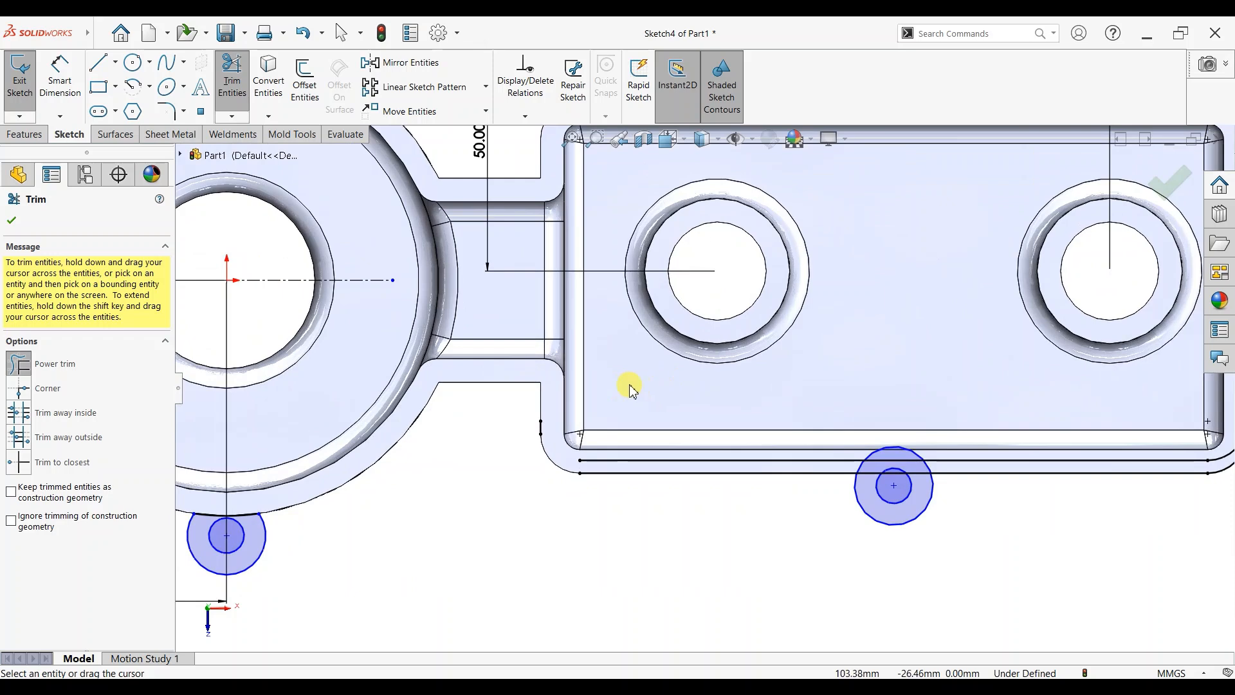
{"action": "left_click_drag", "start_coordinate": [823, 465], "coordinate": [871, 468]}
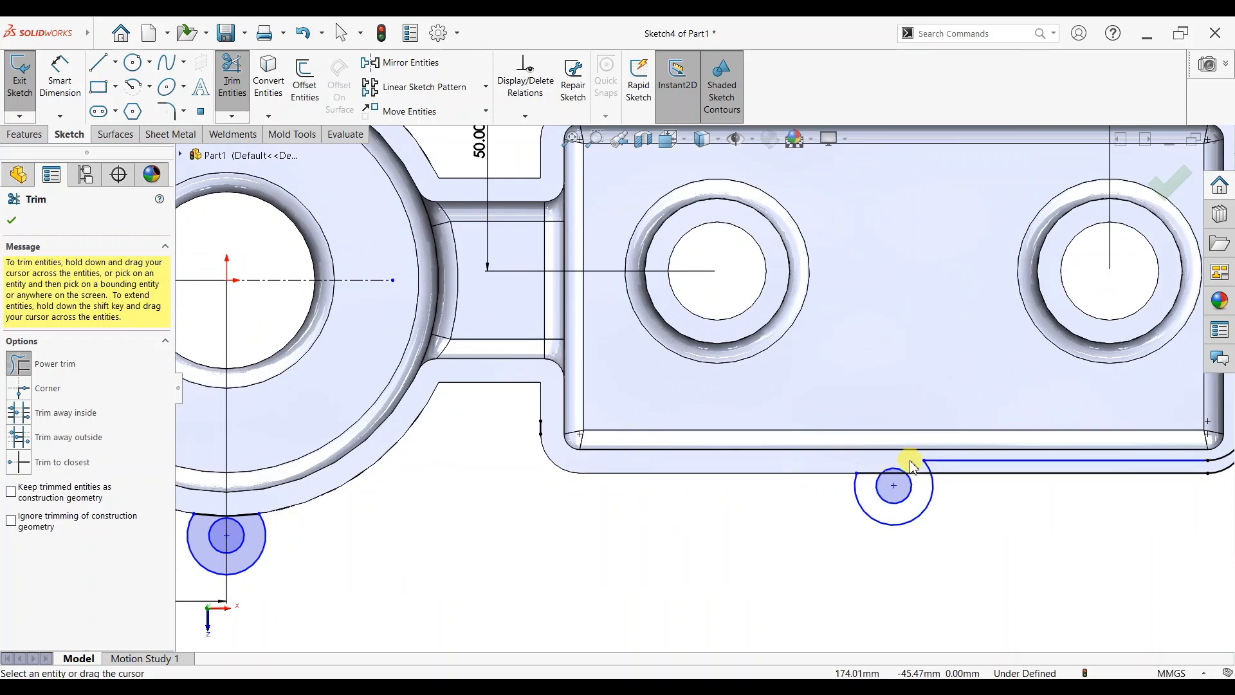
{"action": "left_click_drag", "start_coordinate": [966, 461], "coordinate": [959, 465]}
{"action": "scroll", "coordinate": [926, 470], "scroll_direction": "down", "scroll_amount": 2}
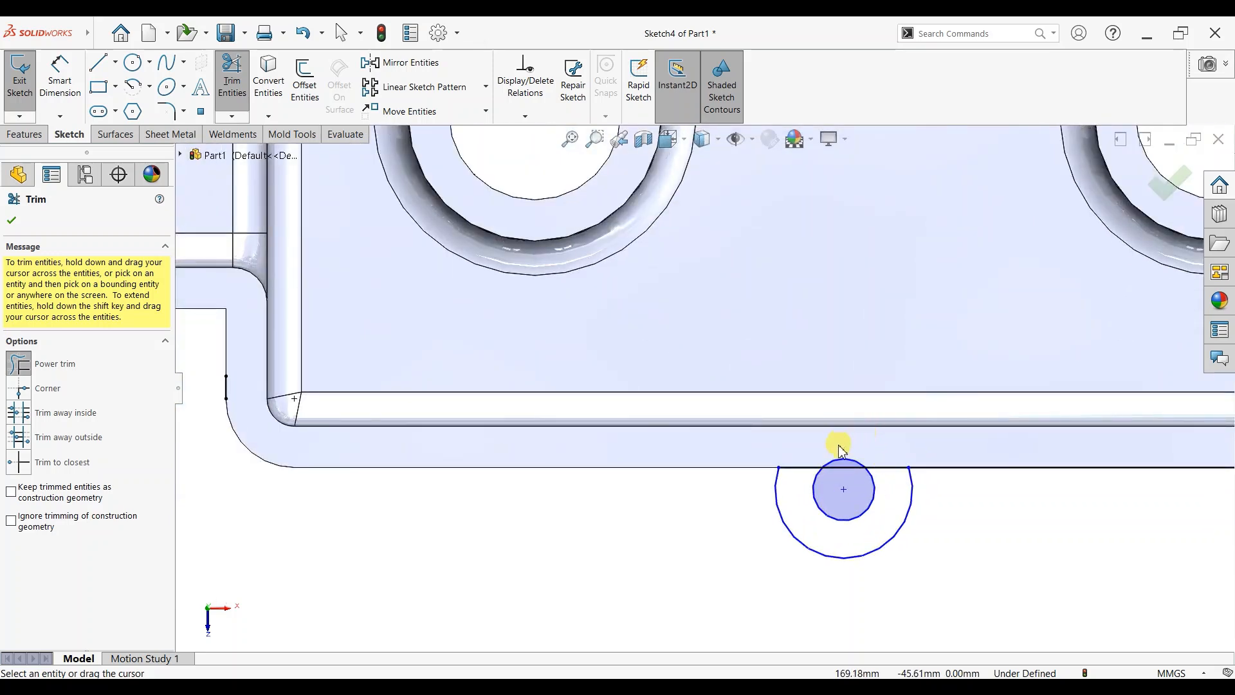
{"action": "left_click_drag", "start_coordinate": [839, 449], "coordinate": [841, 469]}
{"action": "scroll", "coordinate": [970, 435], "scroll_direction": "up", "scroll_amount": 2}
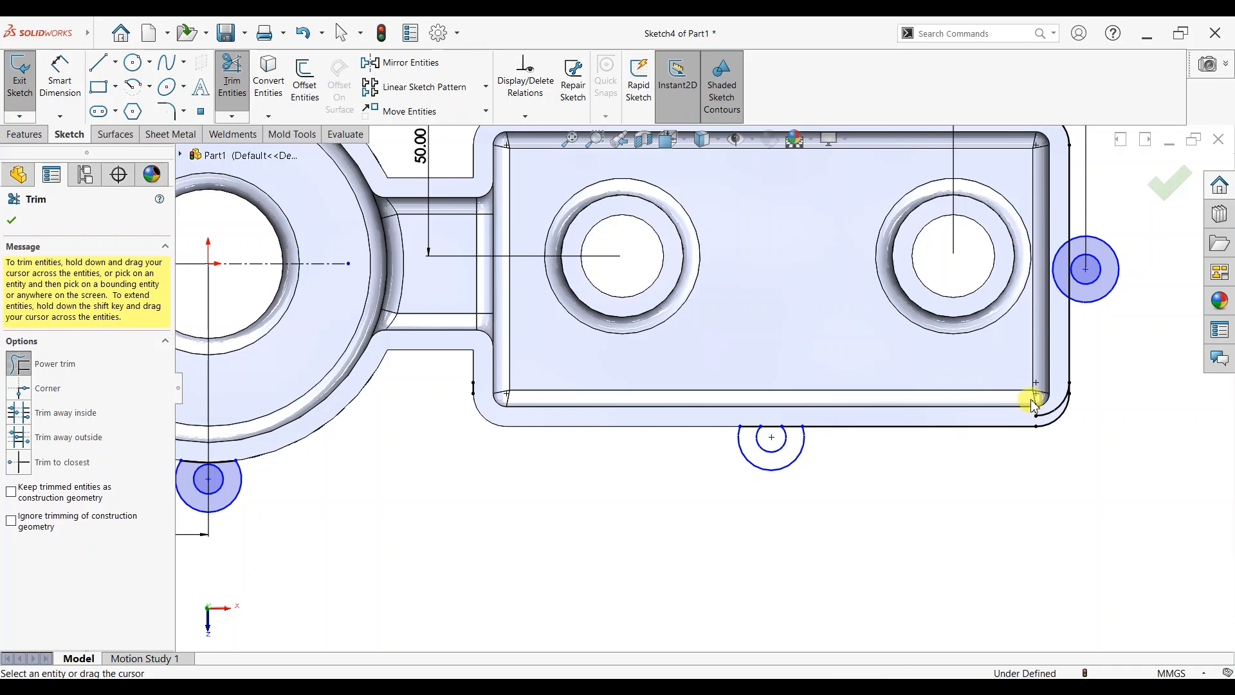
Trim the outline at the box's far end and the inner part of the lug circle there
{"action": "left_click_drag", "start_coordinate": [1060, 295], "coordinate": [1060, 281]}
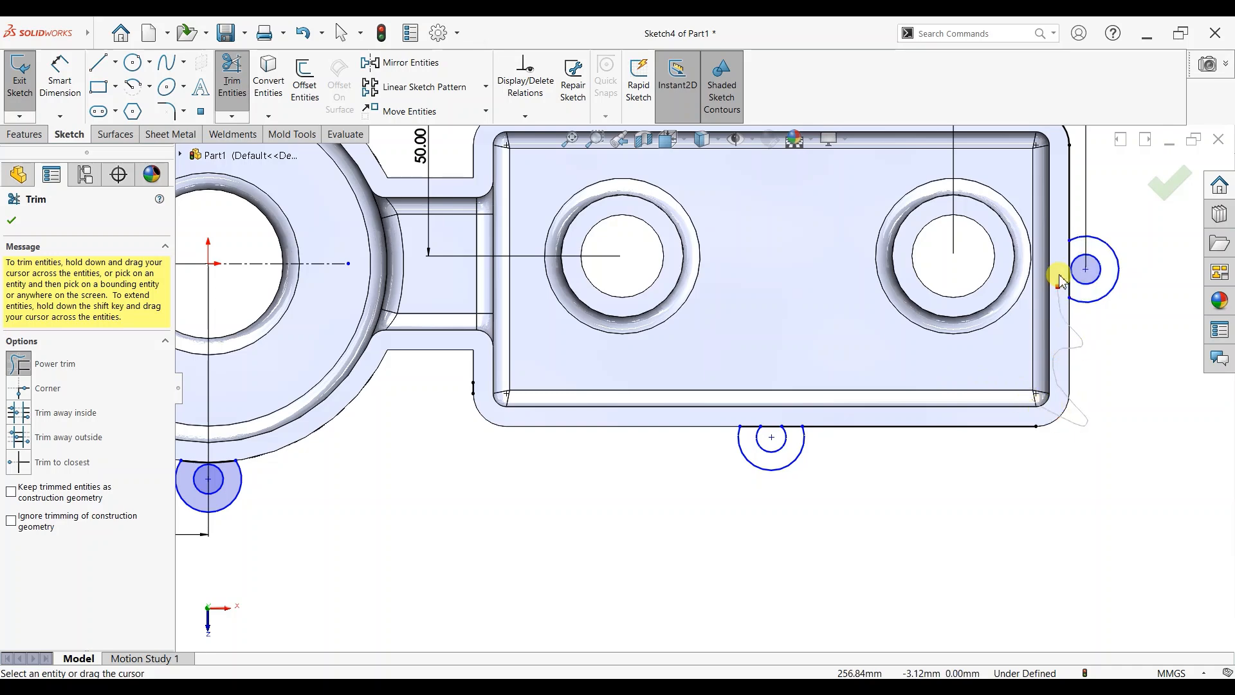
{"action": "scroll", "coordinate": [957, 258], "scroll_direction": "up", "scroll_amount": 2}
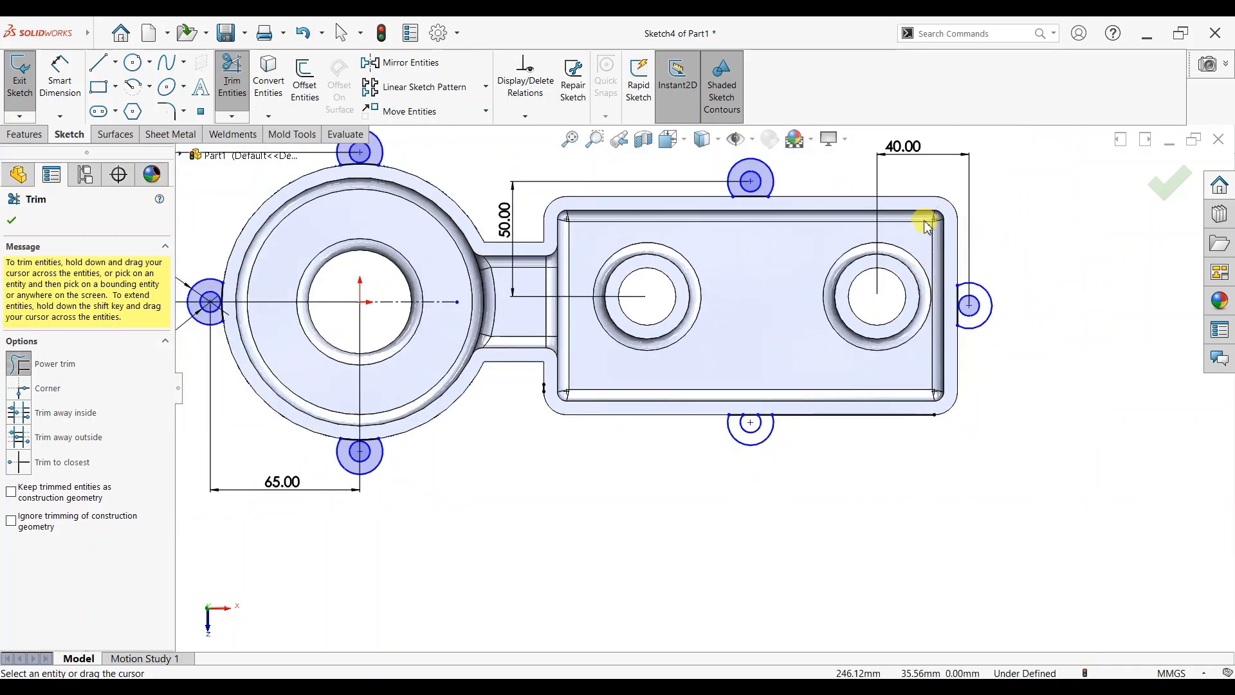
{"action": "scroll", "coordinate": [928, 225], "scroll_direction": "up", "scroll_amount": 1}
{"action": "scroll", "coordinate": [703, 386], "scroll_direction": "down", "scroll_amount": 1}
{"action": "scroll", "coordinate": [744, 436], "scroll_direction": "down", "scroll_amount": 3}
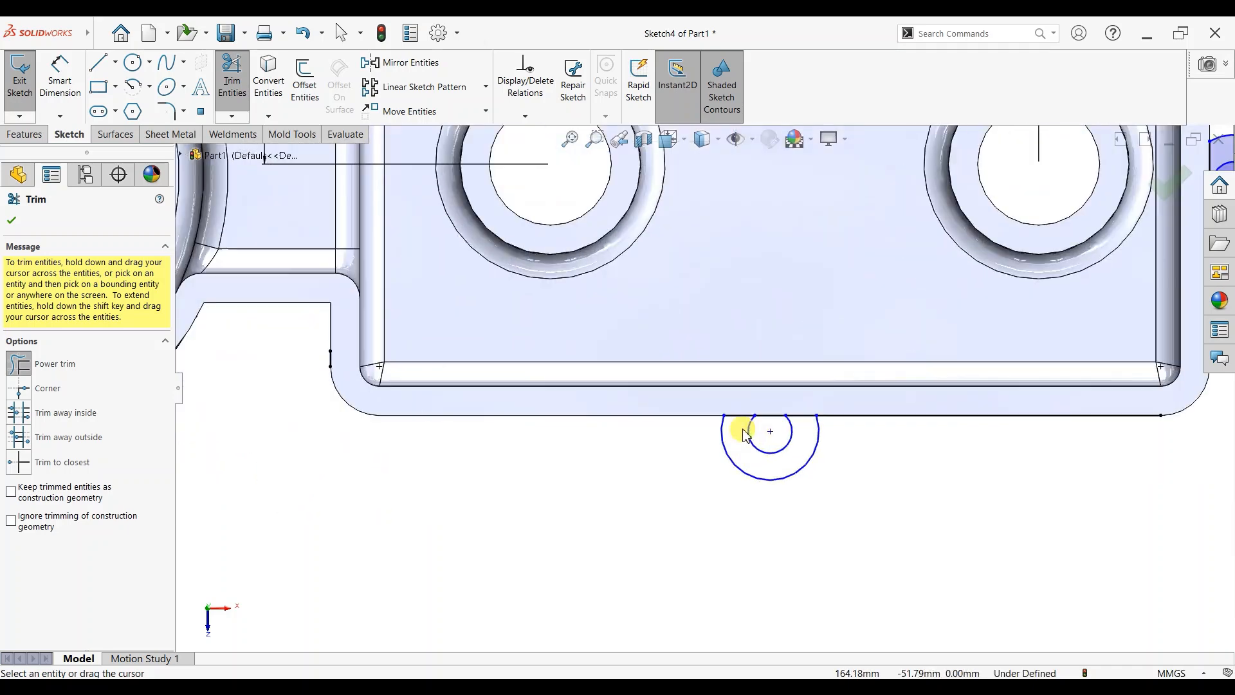
Finish trimming the mounting lug sketch and start a boss extrusion from it
{"action": "scroll", "coordinate": [744, 436], "scroll_direction": "down", "scroll_amount": 3}
{"action": "scroll", "coordinate": [745, 428], "scroll_direction": "up", "scroll_amount": 2}
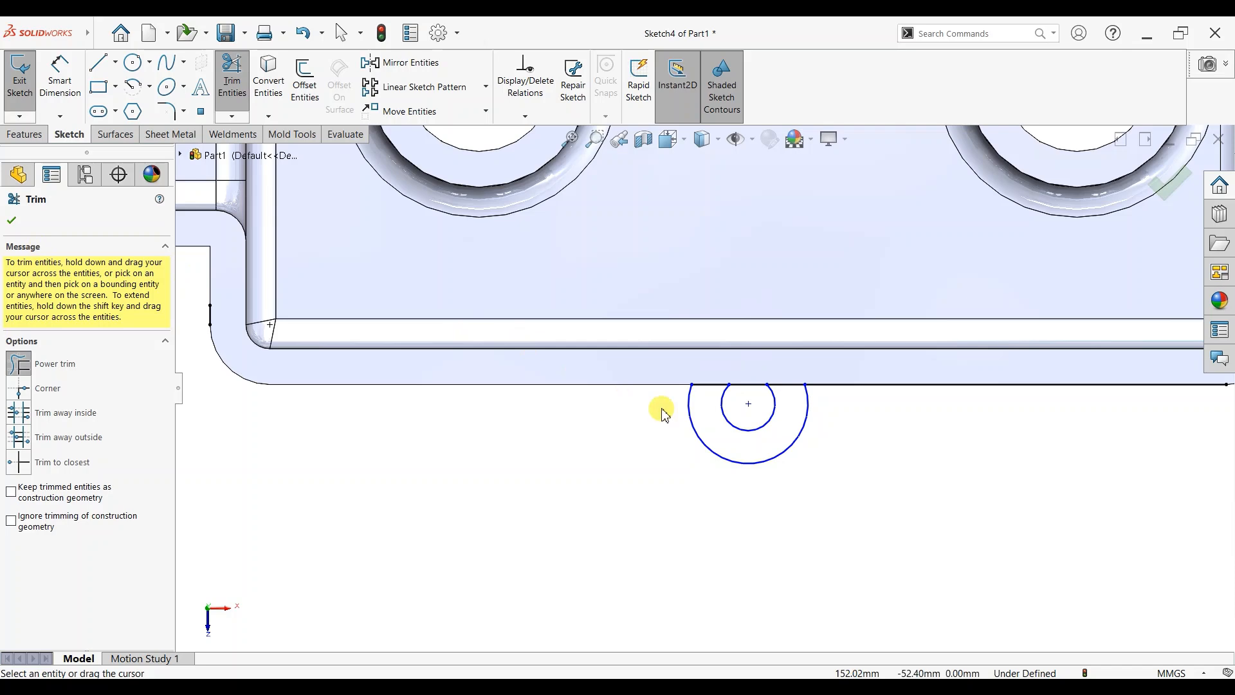
{"action": "left_click", "coordinate": [11, 220]}
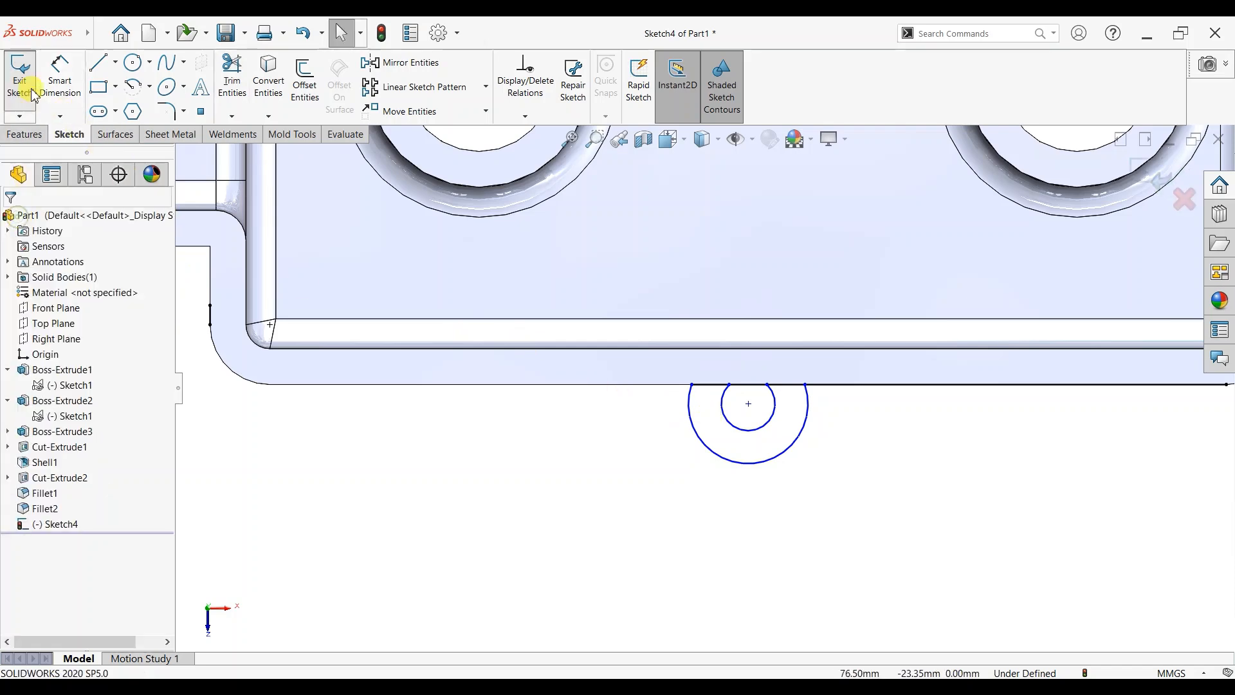
{"action": "left_click", "coordinate": [24, 134]}
{"action": "scroll", "coordinate": [453, 323], "scroll_direction": "up", "scroll_amount": 8}
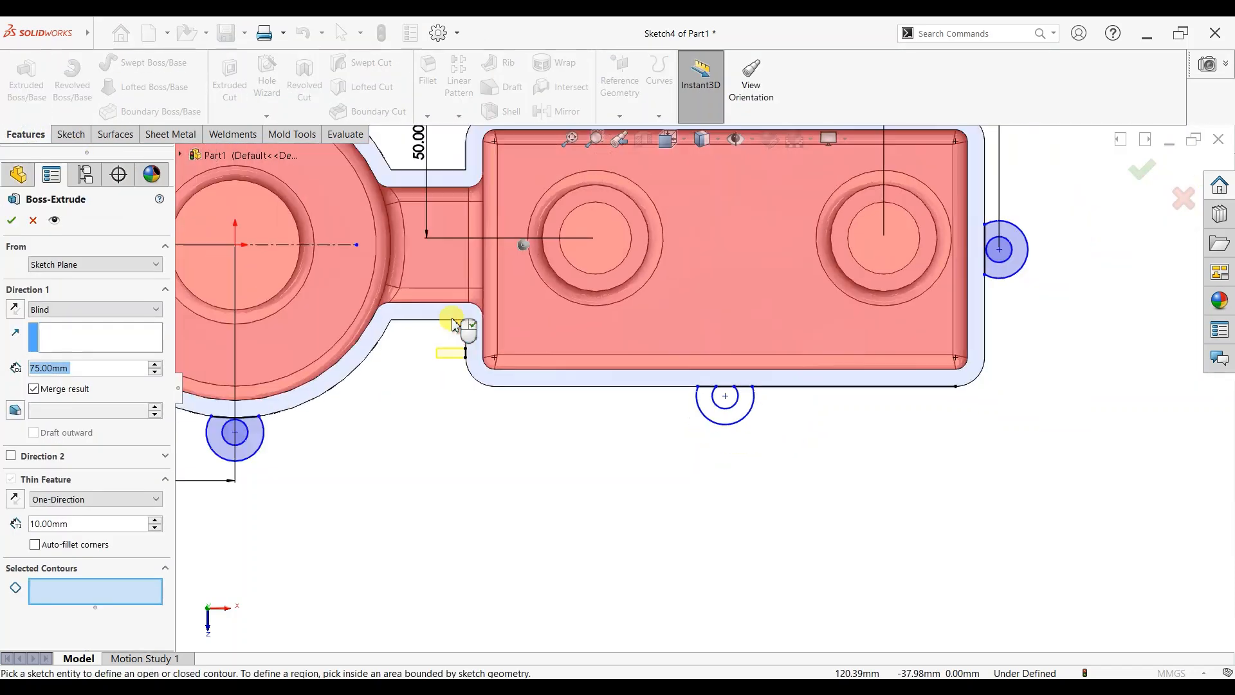
{"action": "scroll", "coordinate": [338, 338], "scroll_direction": "down", "scroll_amount": 3}
{"action": "left_click", "coordinate": [514, 342]}
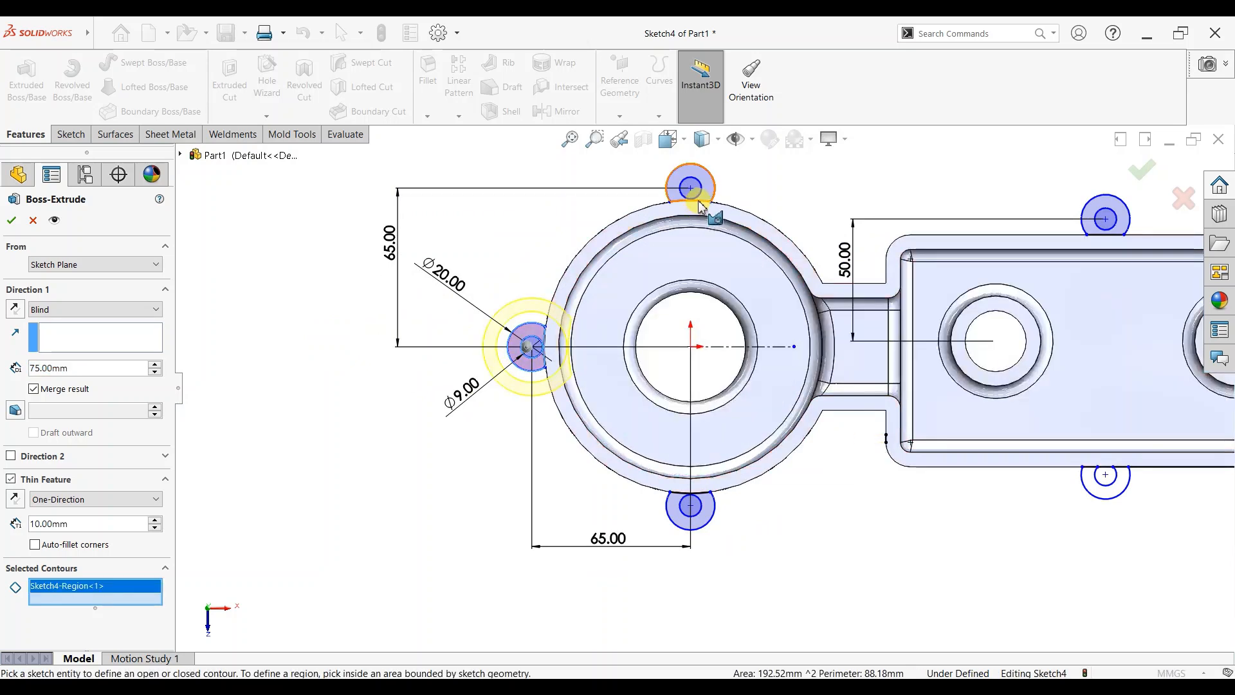
{"action": "left_click", "coordinate": [705, 195]}
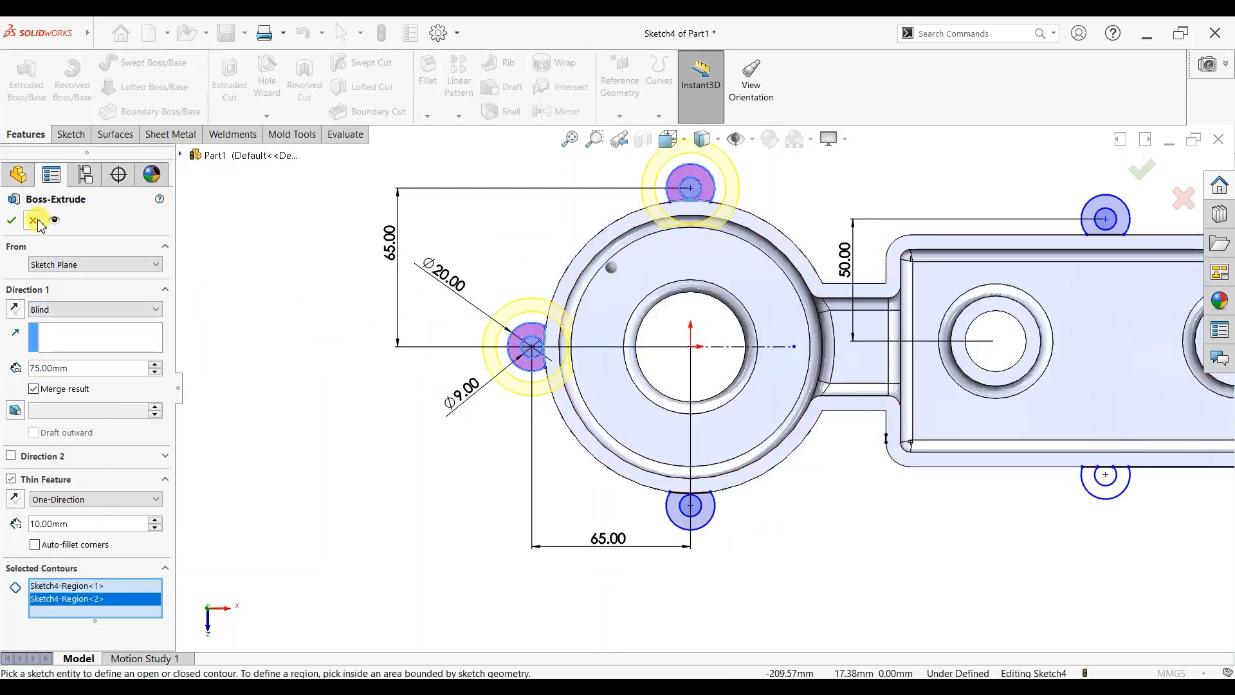
{"action": "right_click", "coordinate": [118, 593]}
{"action": "left_click", "coordinate": [137, 601]}
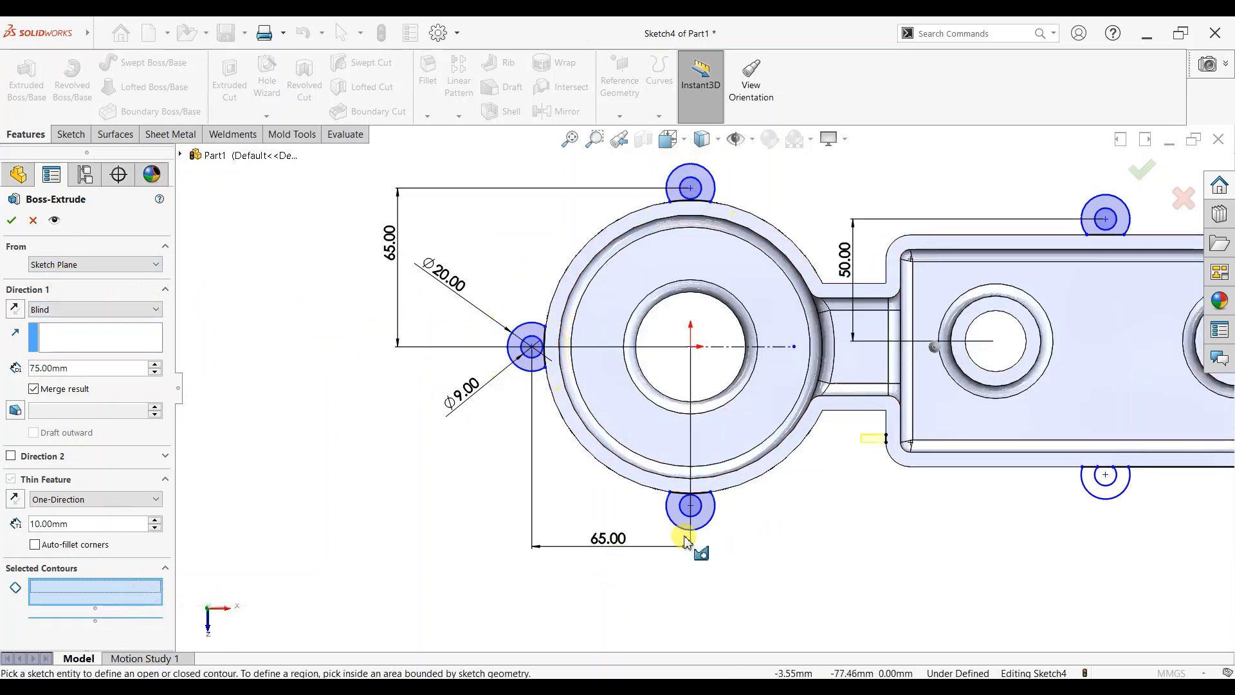
Select the ring region of the lug below the round chamber, reverse the extrusion direction and turn off the thin feature
{"action": "scroll", "coordinate": [745, 517], "scroll_direction": "down", "scroll_amount": 3}
{"action": "left_click", "coordinate": [679, 482]}
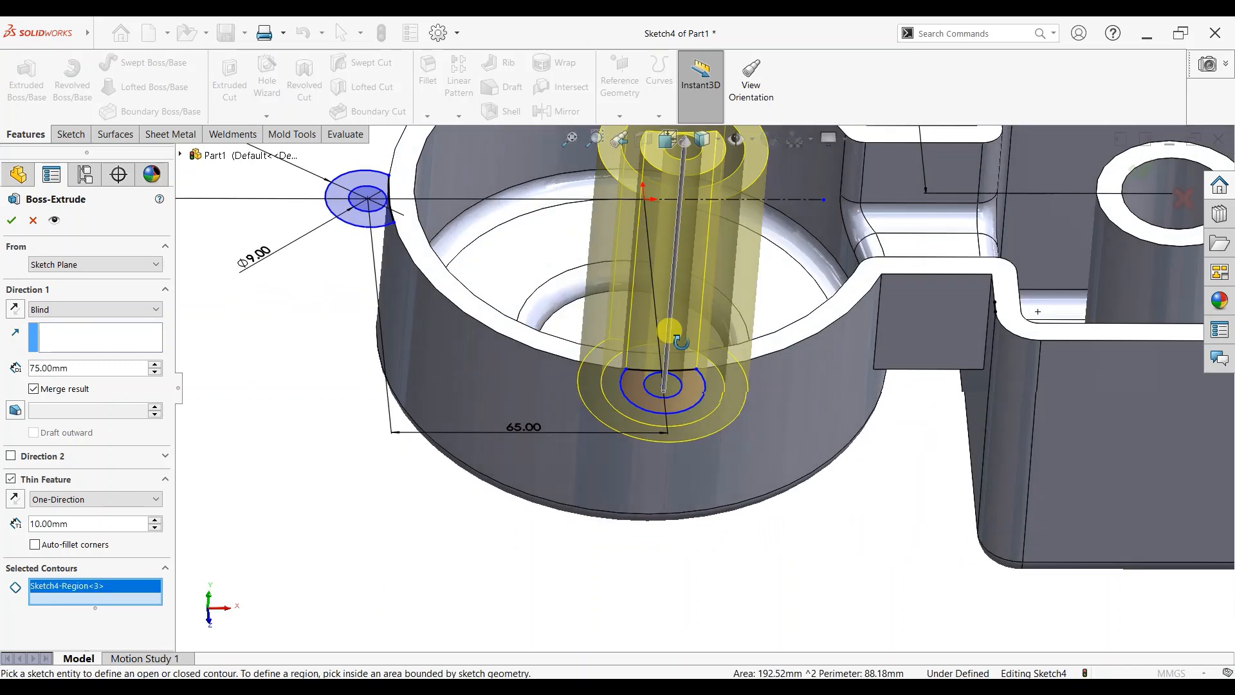
{"action": "left_click", "coordinate": [22, 310]}
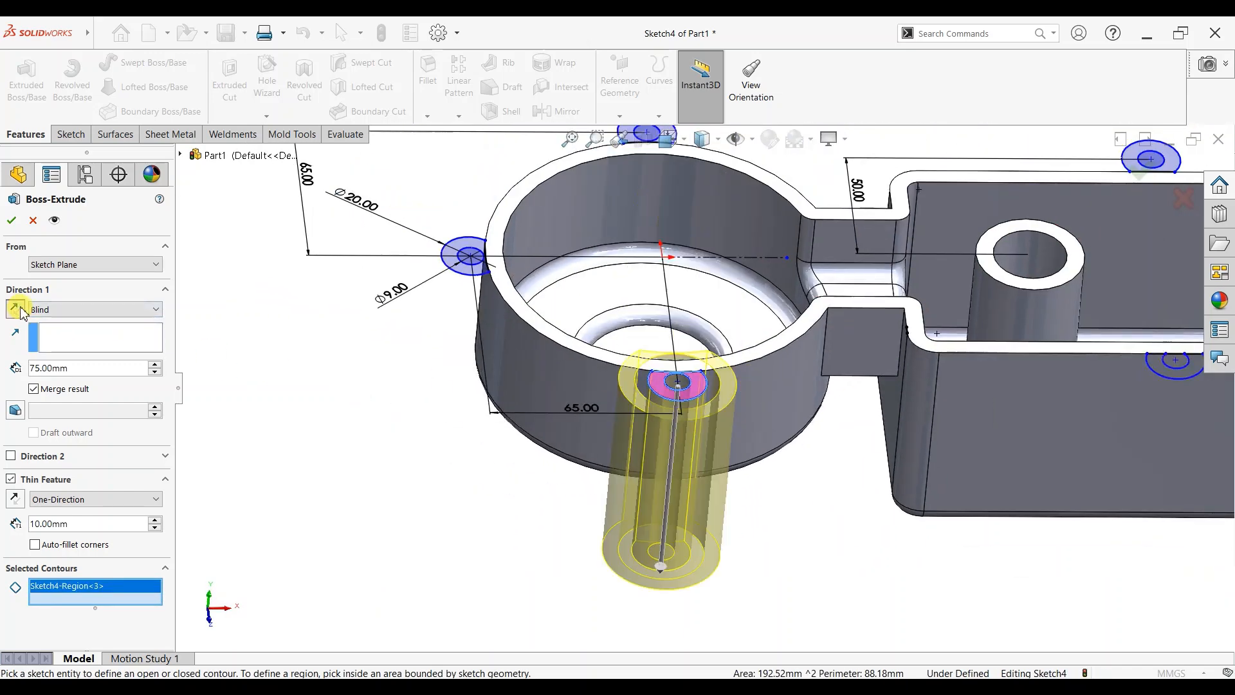
{"action": "left_click", "coordinate": [11, 480]}
Add the round chamber's other two lug rings and the lug ring on the box's far long side to the extrusion
{"action": "left_click", "coordinate": [452, 257]}
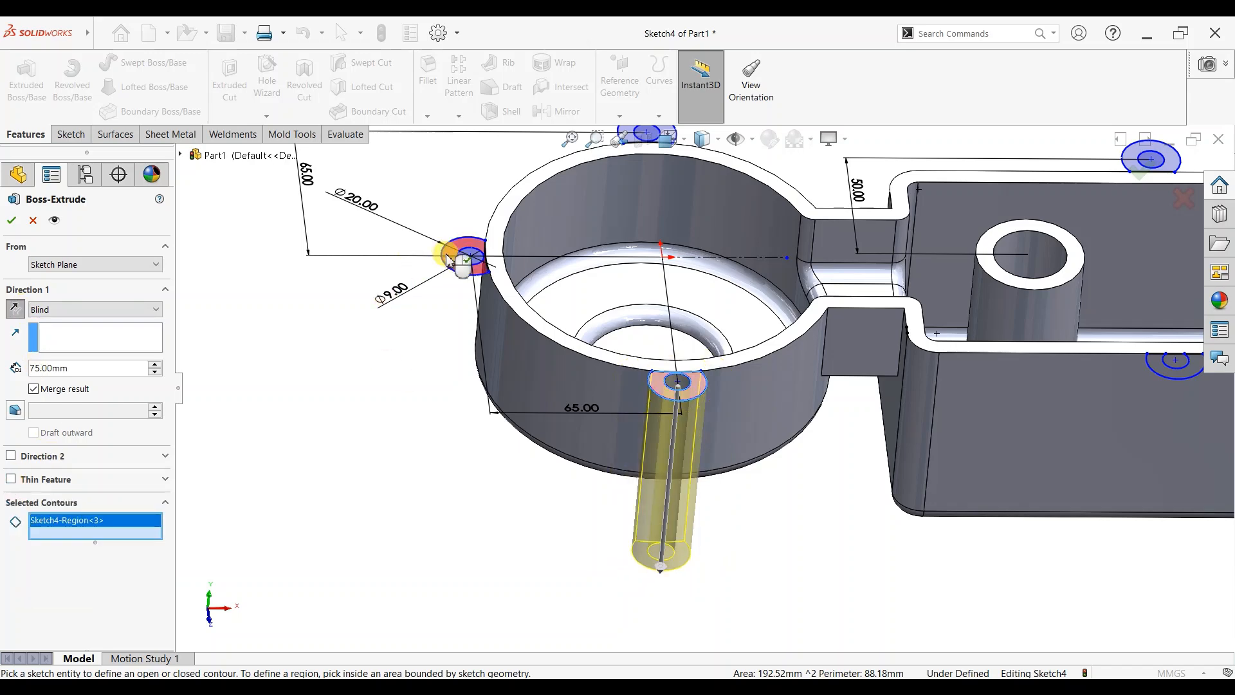
{"action": "scroll", "coordinate": [644, 186], "scroll_direction": "up", "scroll_amount": 3}
{"action": "scroll", "coordinate": [696, 236], "scroll_direction": "down", "scroll_amount": 3}
{"action": "left_click", "coordinate": [652, 278]}
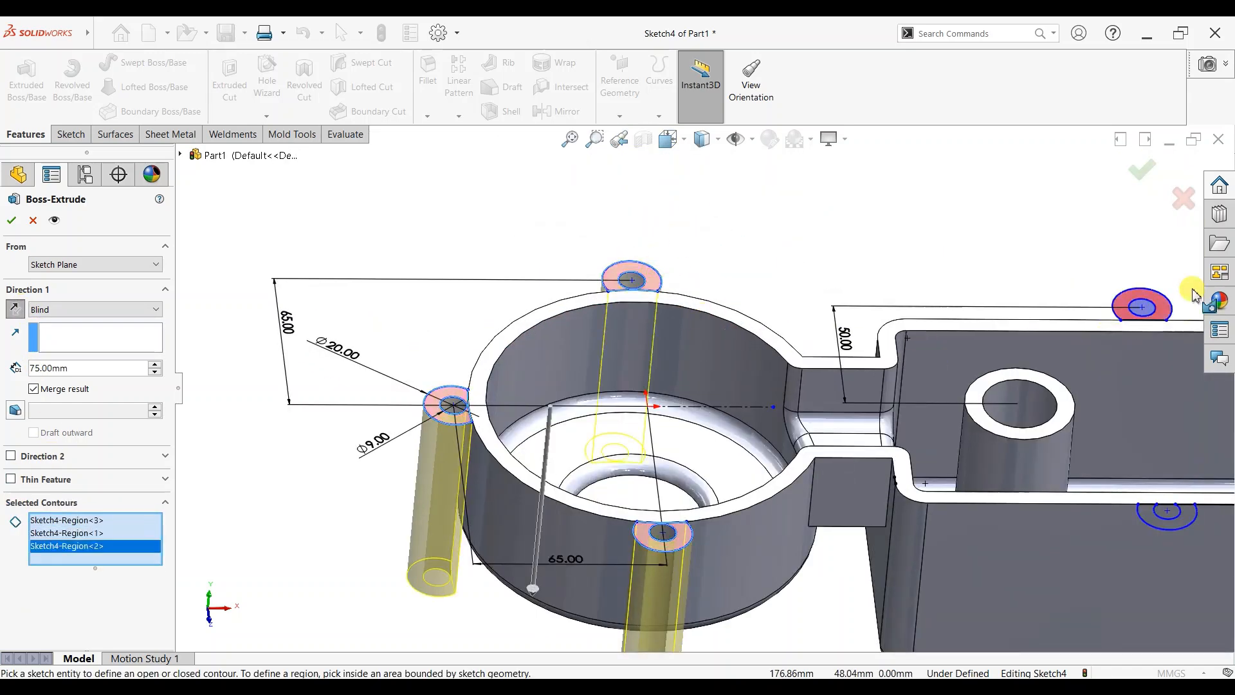
{"action": "left_click", "coordinate": [1159, 309]}
{"action": "scroll", "coordinate": [1120, 386], "scroll_direction": "up", "scroll_amount": 3}
{"action": "scroll", "coordinate": [1108, 409], "scroll_direction": "down", "scroll_amount": 4}
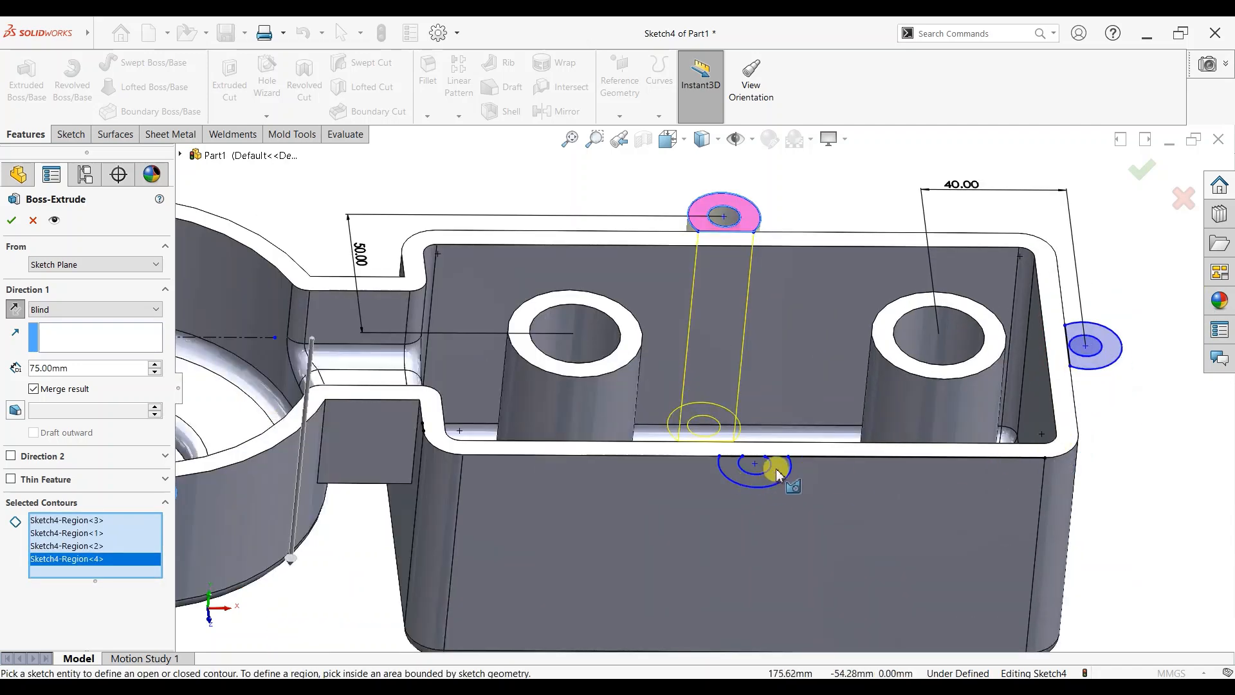
Add the ring regions of the lugs on the box's near long side and end wall, leaving their holes unselected
{"action": "left_click", "coordinate": [778, 475]}
{"action": "left_click", "coordinate": [1085, 349]}
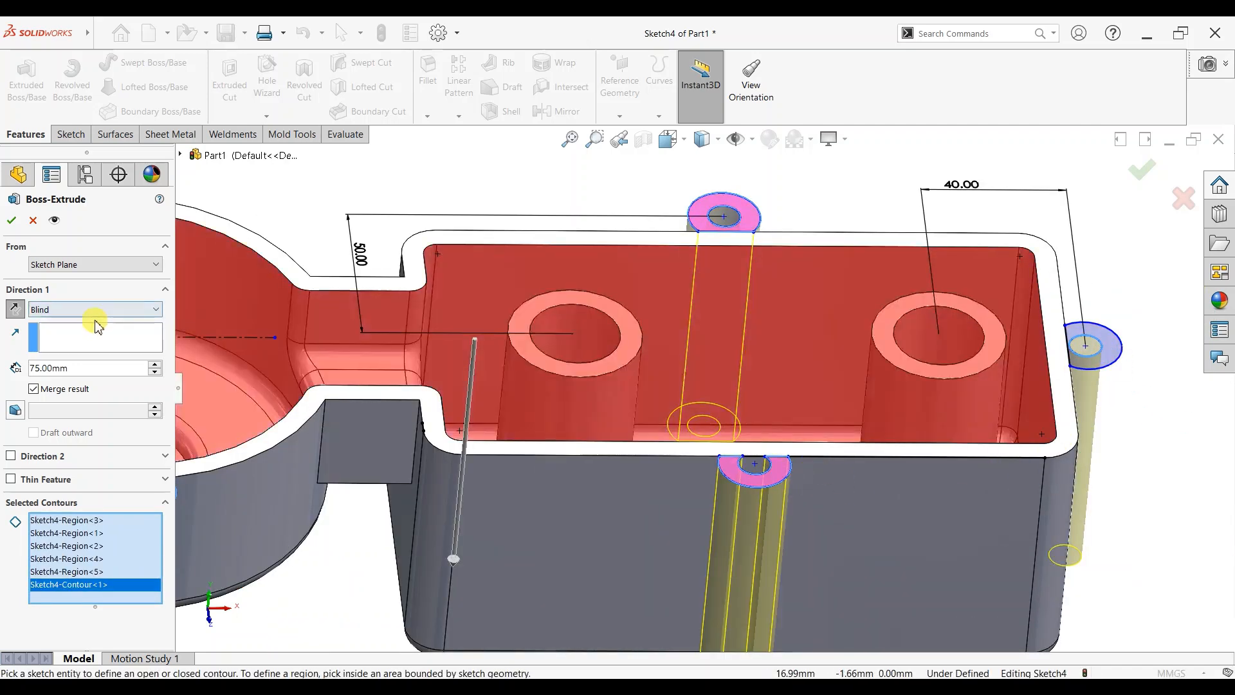
{"action": "right_click", "coordinate": [64, 584]}
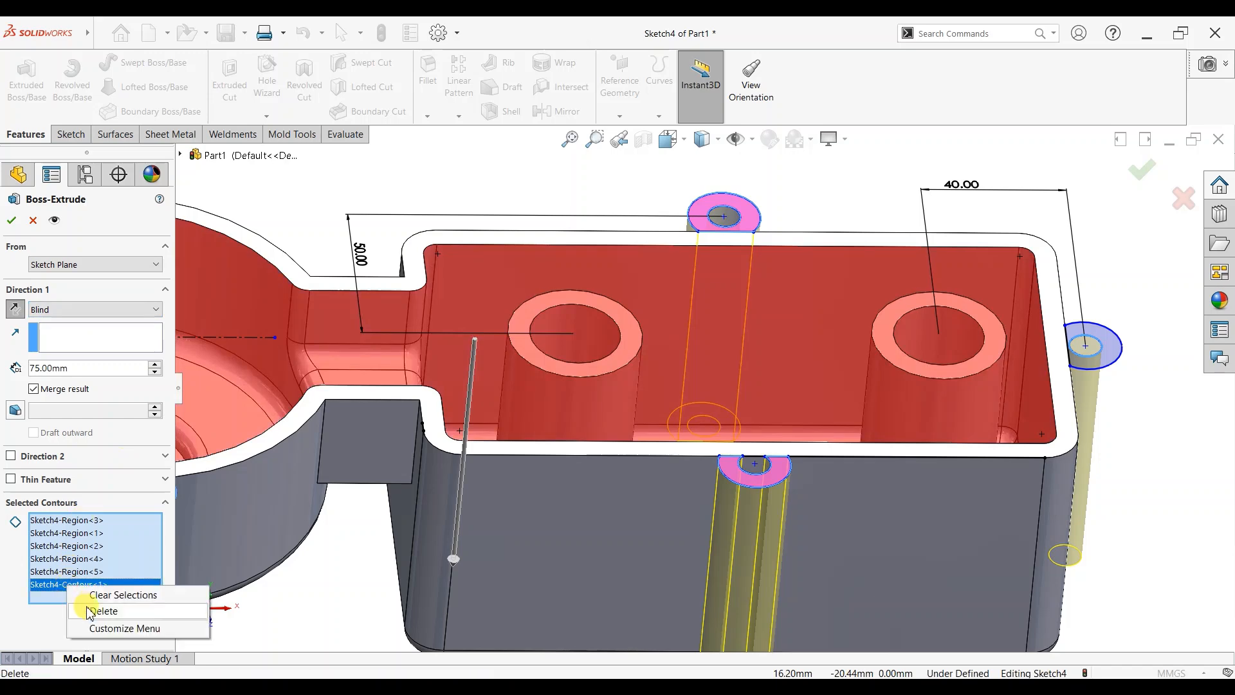
{"action": "left_click", "coordinate": [109, 609]}
{"action": "left_click", "coordinate": [1101, 350]}
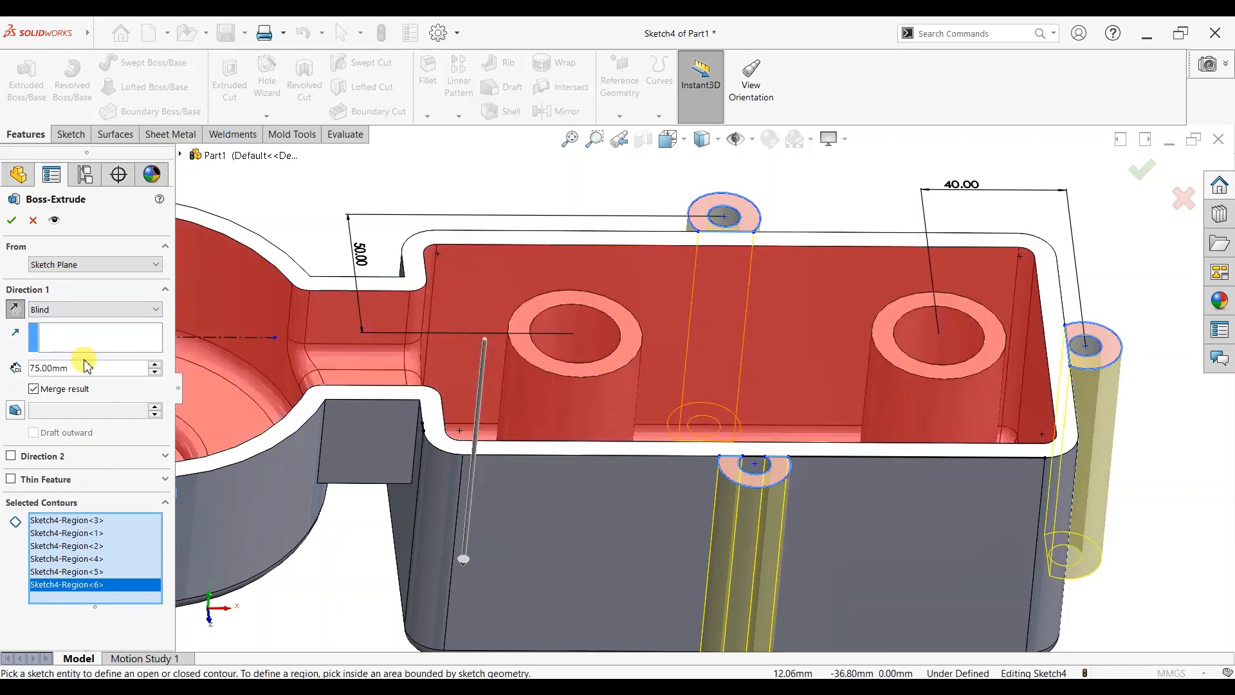
Extrude the six selected lug regions with a blind depth of 5 mm
{"action": "type", "text": "5"}
{"action": "key", "text": "Return"}
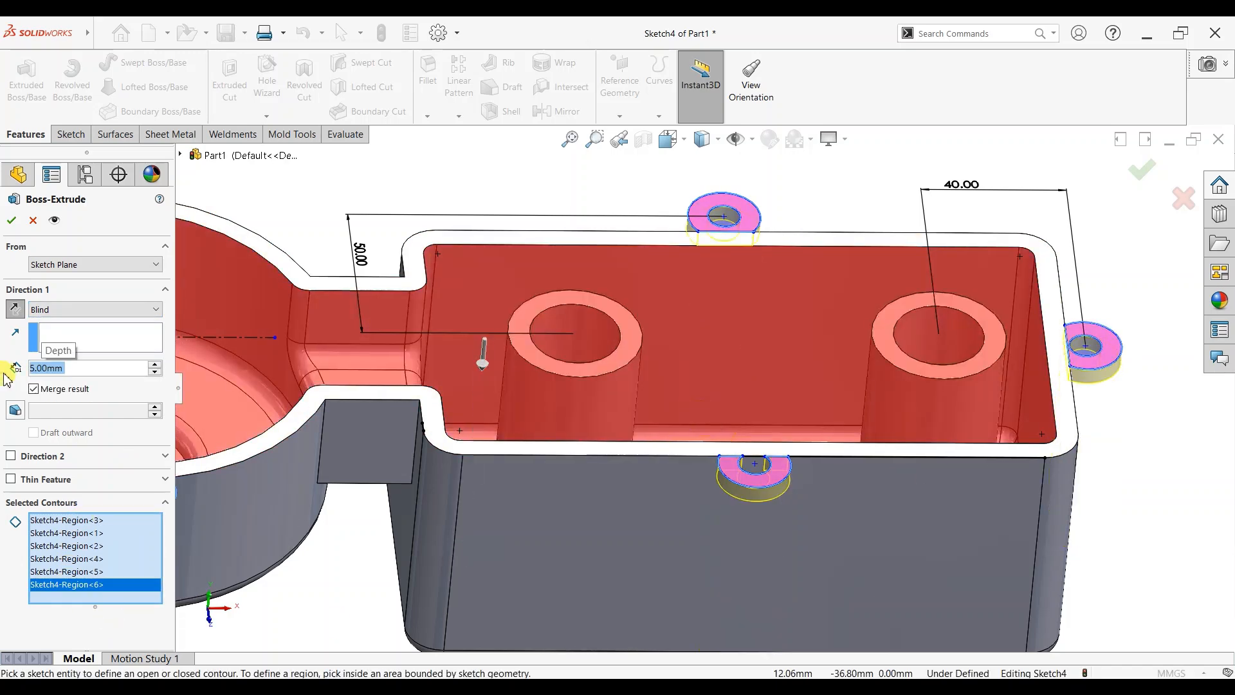
{"action": "scroll", "coordinate": [569, 395], "scroll_direction": "up", "scroll_amount": 5}
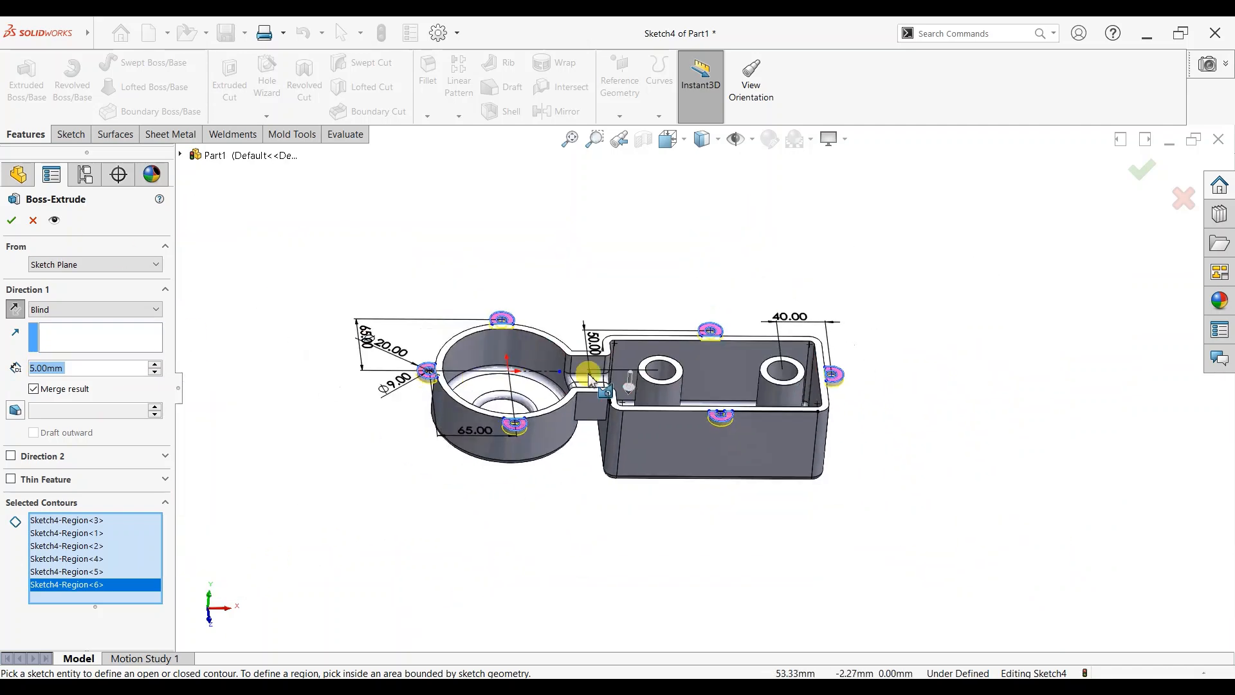
{"action": "left_click", "coordinate": [1006, 278]}
{"action": "middle_click_drag", "start_coordinate": [938, 422], "coordinate": [871, 350]}
{"action": "scroll", "coordinate": [739, 358], "scroll_direction": "down", "scroll_amount": 2}
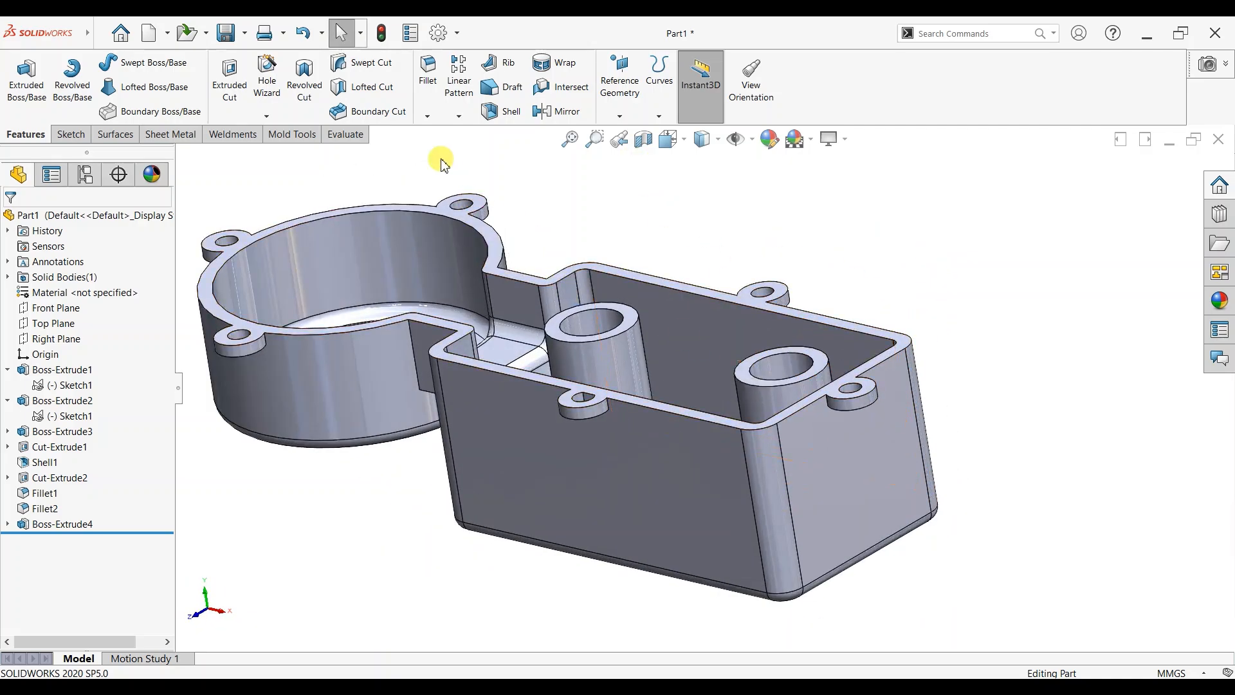
Fillet the inner top edges of both cylindrical bosses in the box with a 1.5 mm radius
{"action": "left_click", "coordinate": [591, 316]}
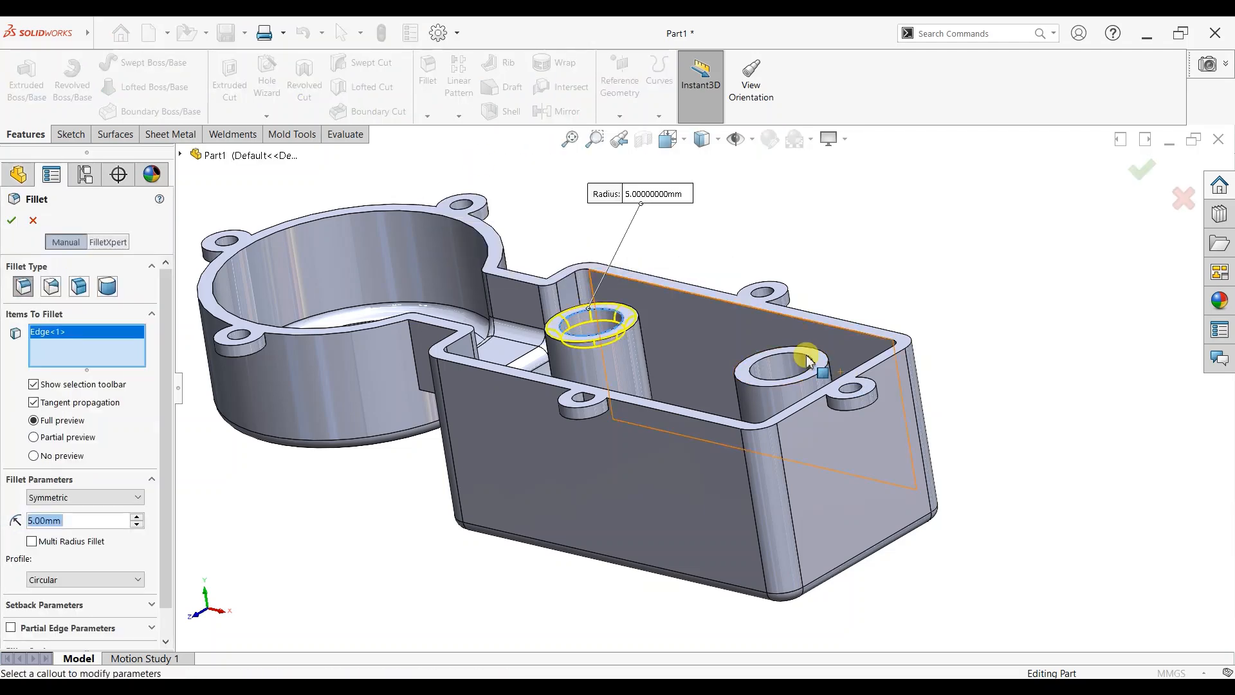
{"action": "left_click", "coordinate": [772, 363]}
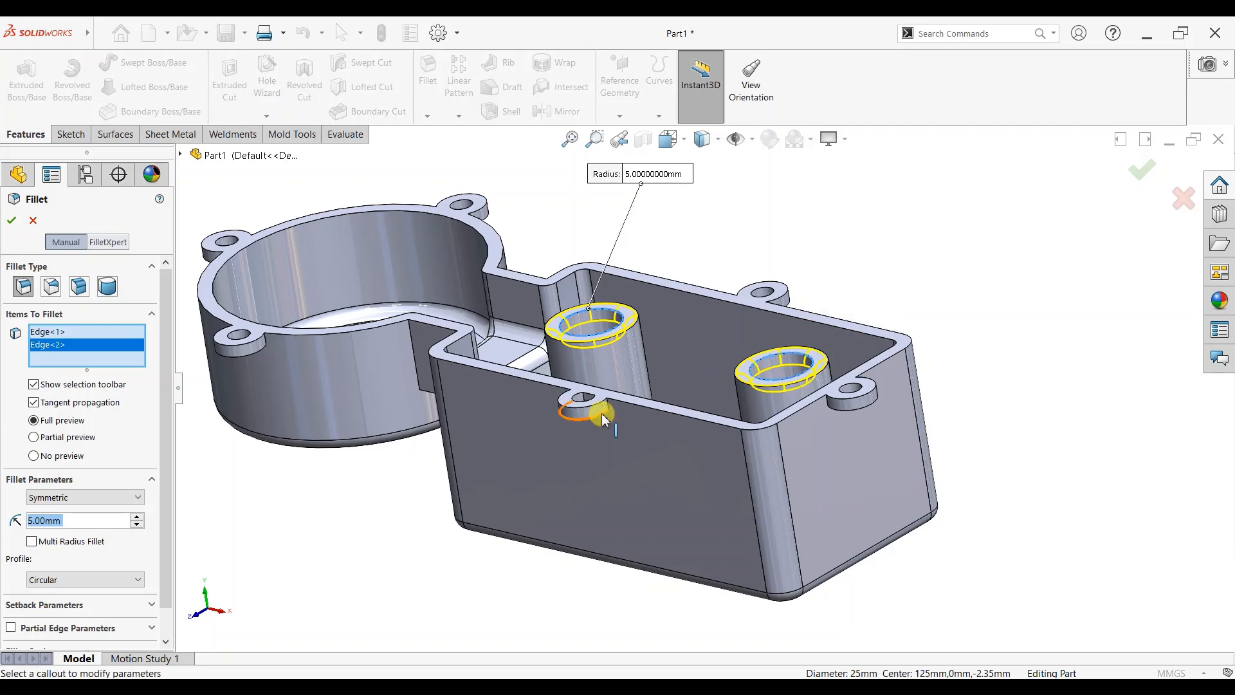
{"action": "type", "text": "1.5"}
{"action": "key", "text": "Return"}
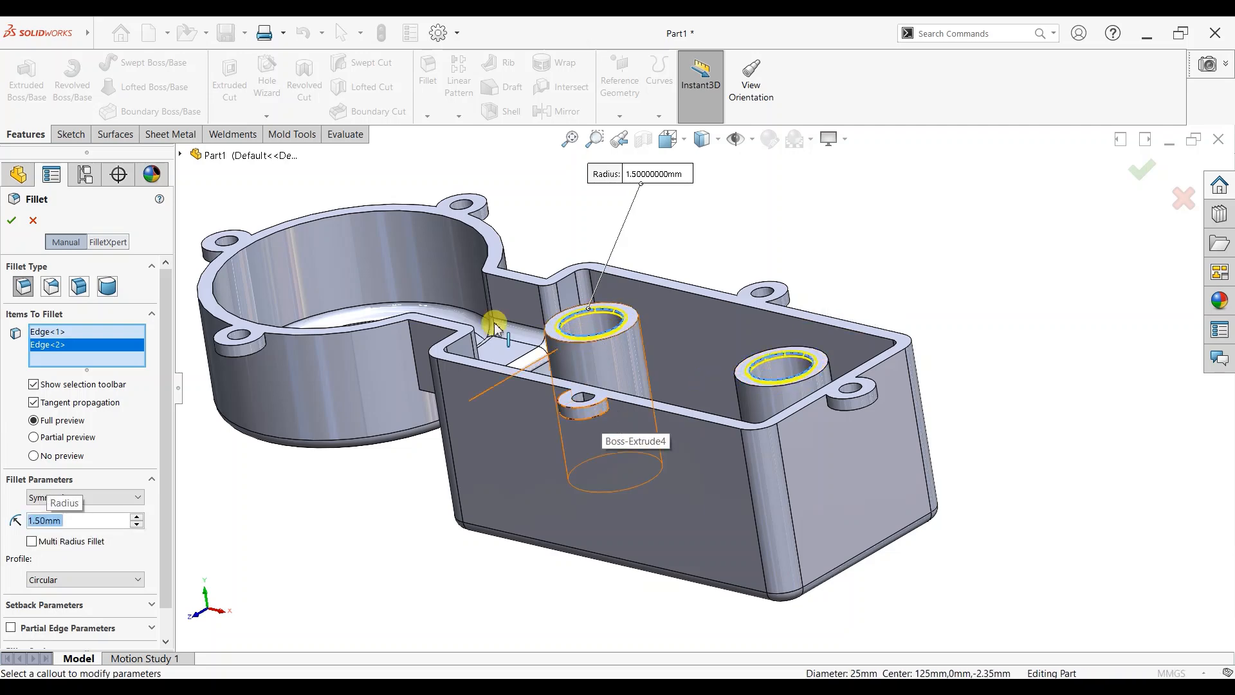
{"action": "scroll", "coordinate": [918, 273], "scroll_direction": "up", "scroll_amount": 3}
{"action": "middle_click_drag", "start_coordinate": [926, 306], "coordinate": [817, 391]}
Show the housing in isometric view and colour the whole part red
{"action": "key", "text": "space"}
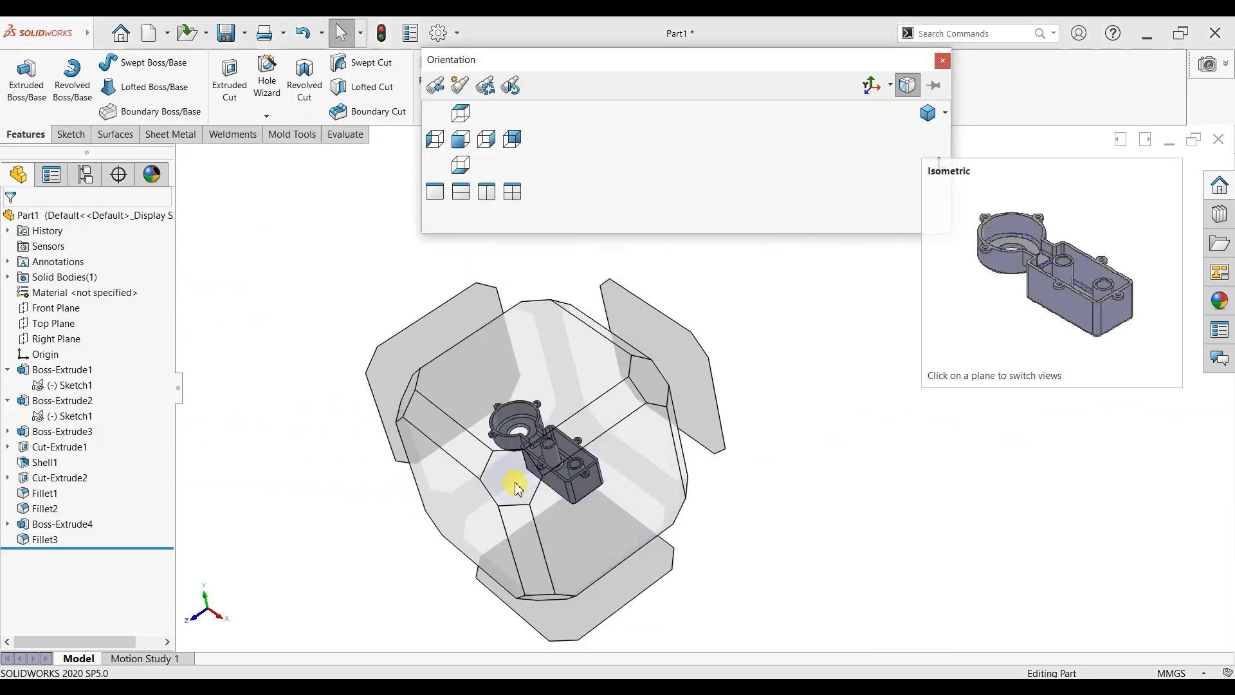
{"action": "left_click", "coordinate": [575, 479]}
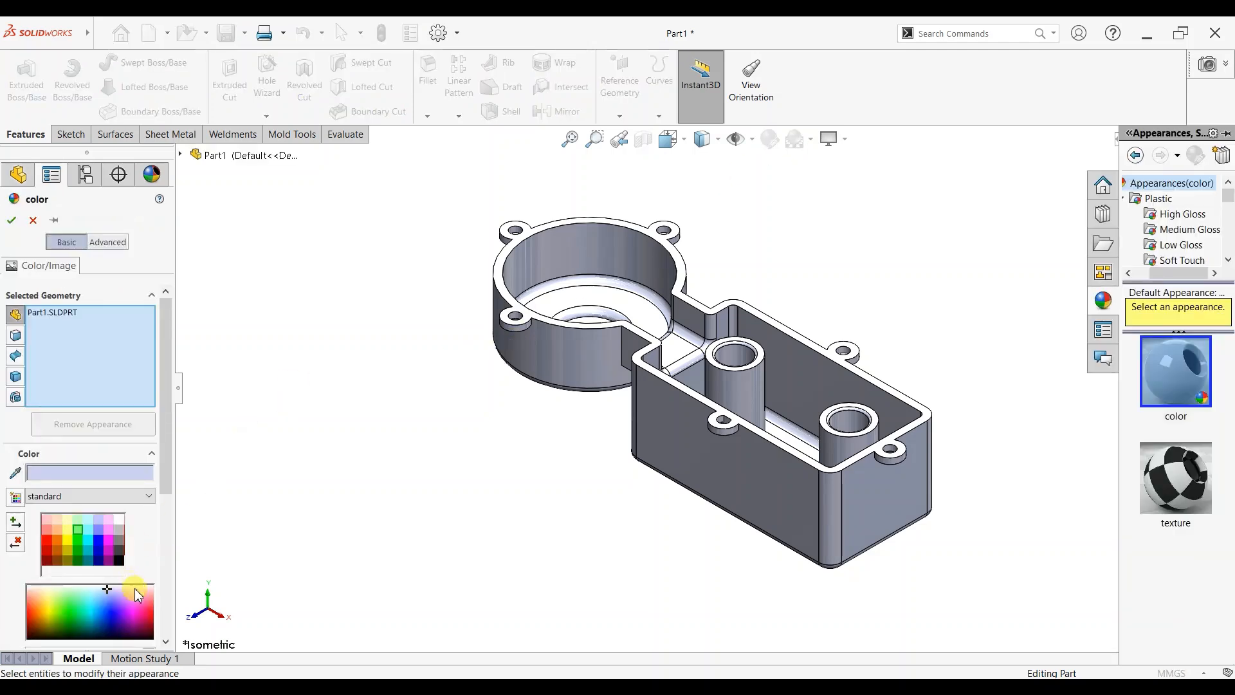
{"action": "left_click", "coordinate": [149, 604]}
{"action": "left_click_drag", "start_coordinate": [155, 610], "coordinate": [152, 614]}
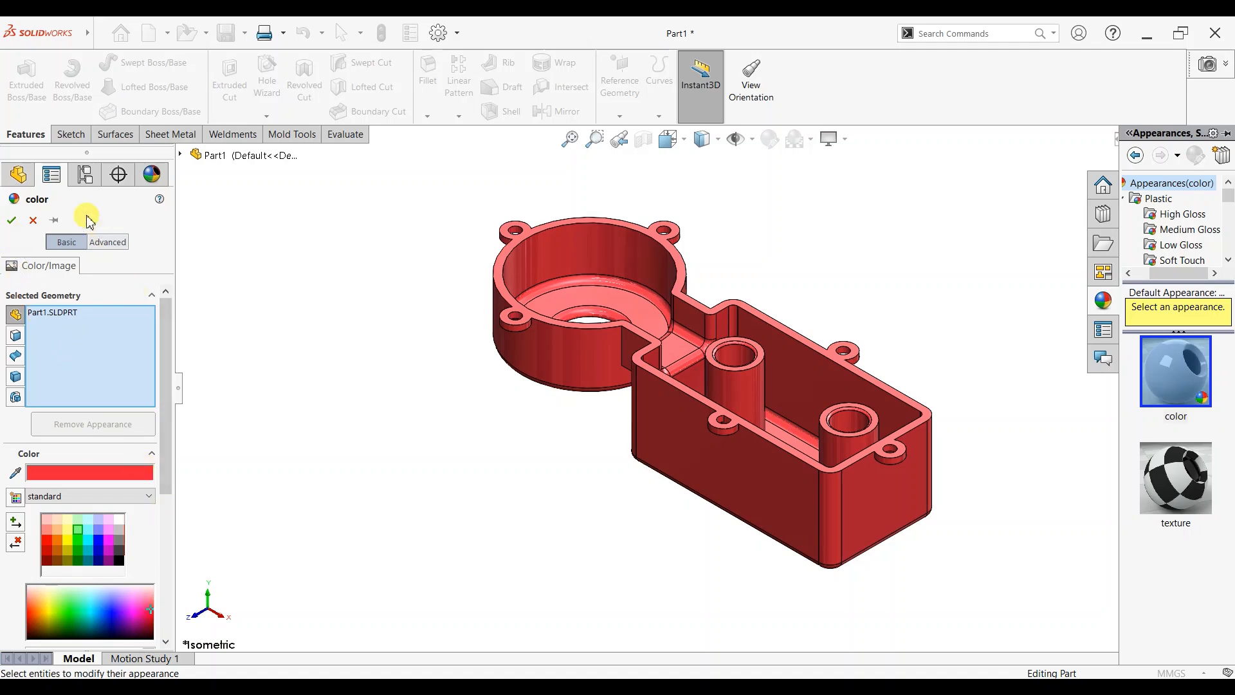
{"action": "left_click", "coordinate": [11, 222]}
Apply a grey appearance to the cut feature that forms the bores of the two bosses
{"action": "left_click", "coordinate": [1153, 216]}
{"action": "left_click_drag", "start_coordinate": [1165, 376], "coordinate": [734, 362]}
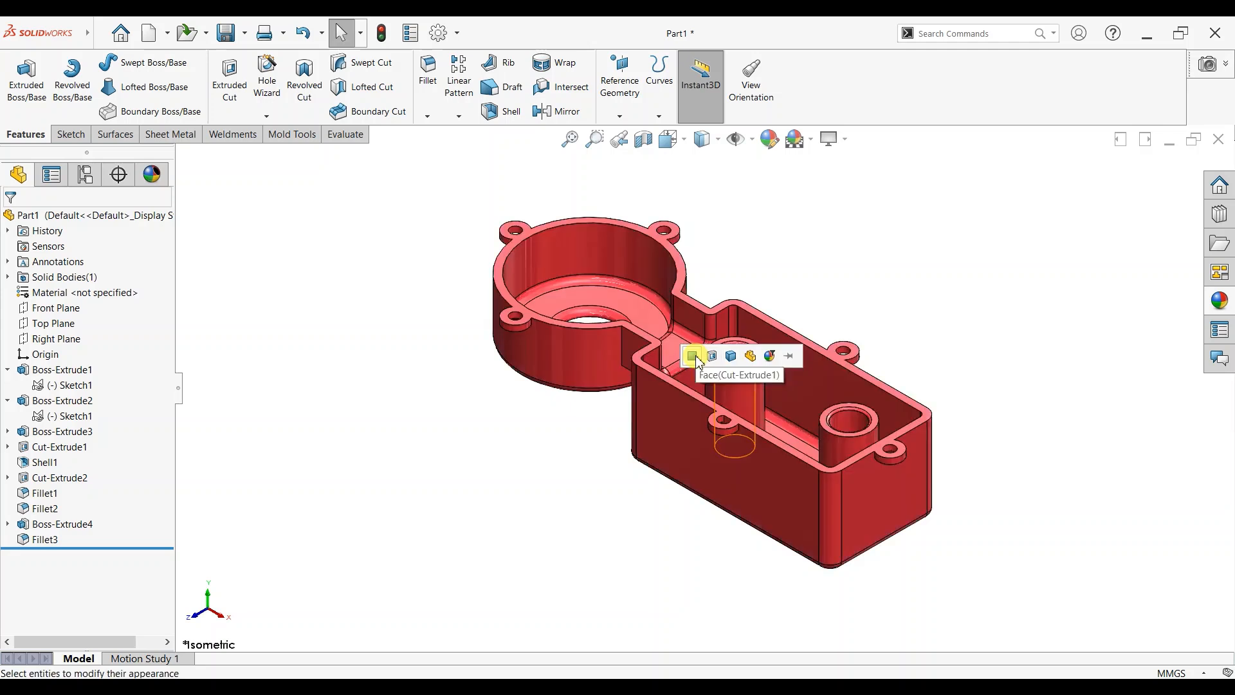
{"action": "left_click", "coordinate": [712, 358]}
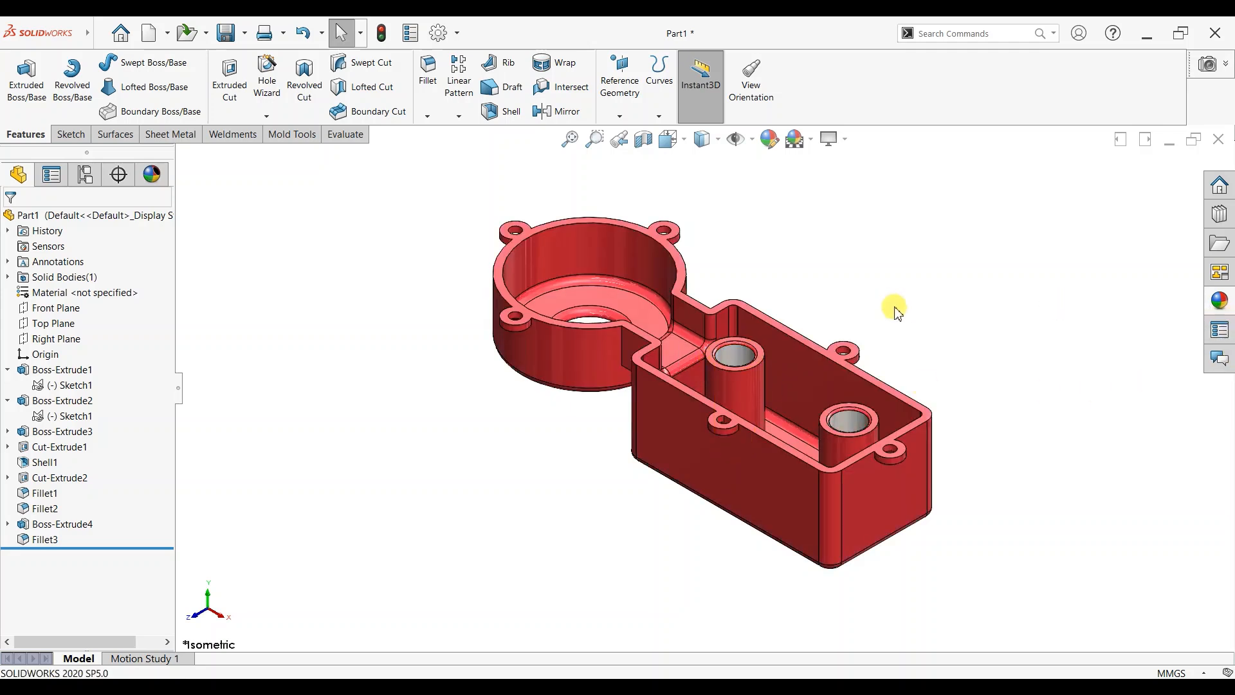
Try applying the grey appearance to the shell feature's interior faces
{"action": "left_click", "coordinate": [1218, 302]}
{"action": "left_click_drag", "start_coordinate": [1179, 368], "coordinate": [818, 385]}
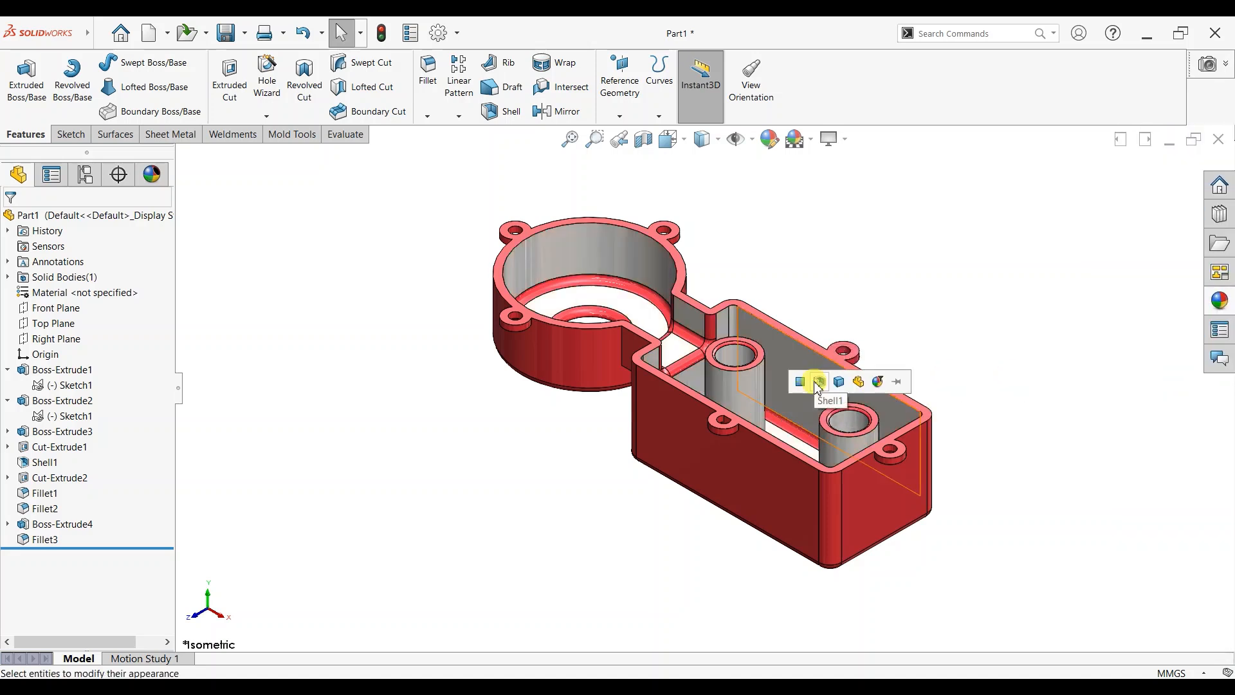
{"action": "left_click", "coordinate": [818, 382]}
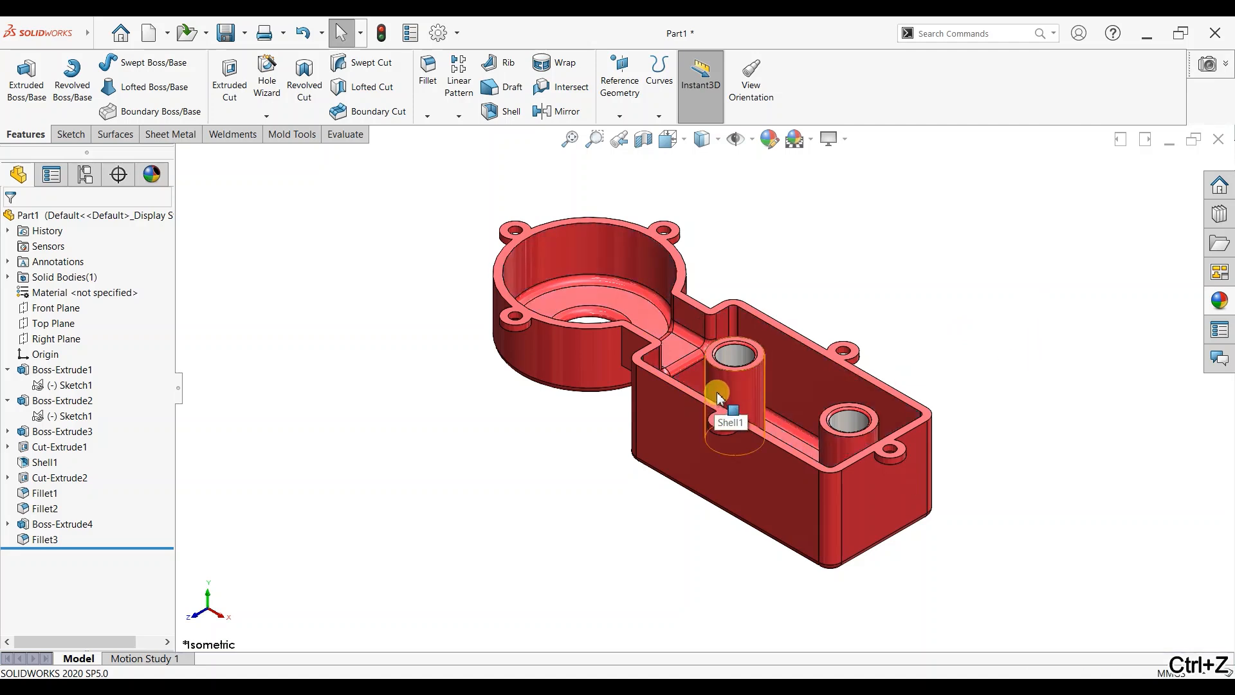
Apply the grey appearance to the extruded feature of the mounting lugs
{"action": "left_click", "coordinate": [1219, 301]}
{"action": "left_click_drag", "start_coordinate": [1177, 360], "coordinate": [848, 357]}
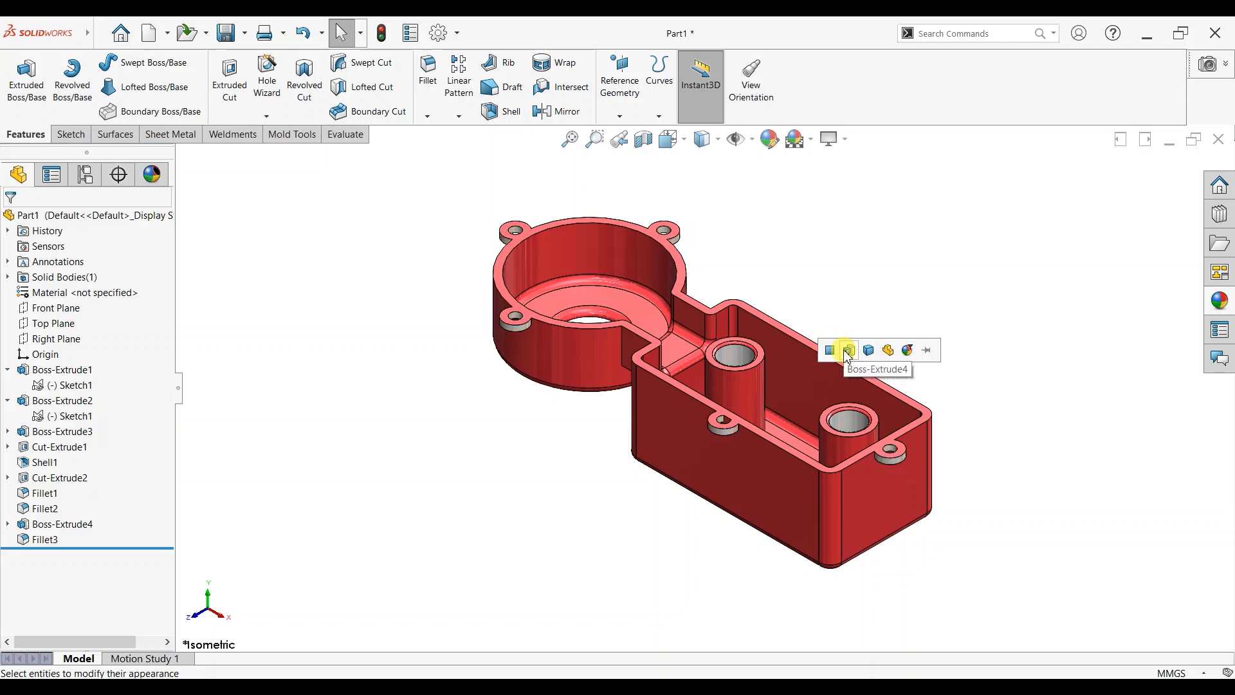
{"action": "left_click", "coordinate": [848, 351]}
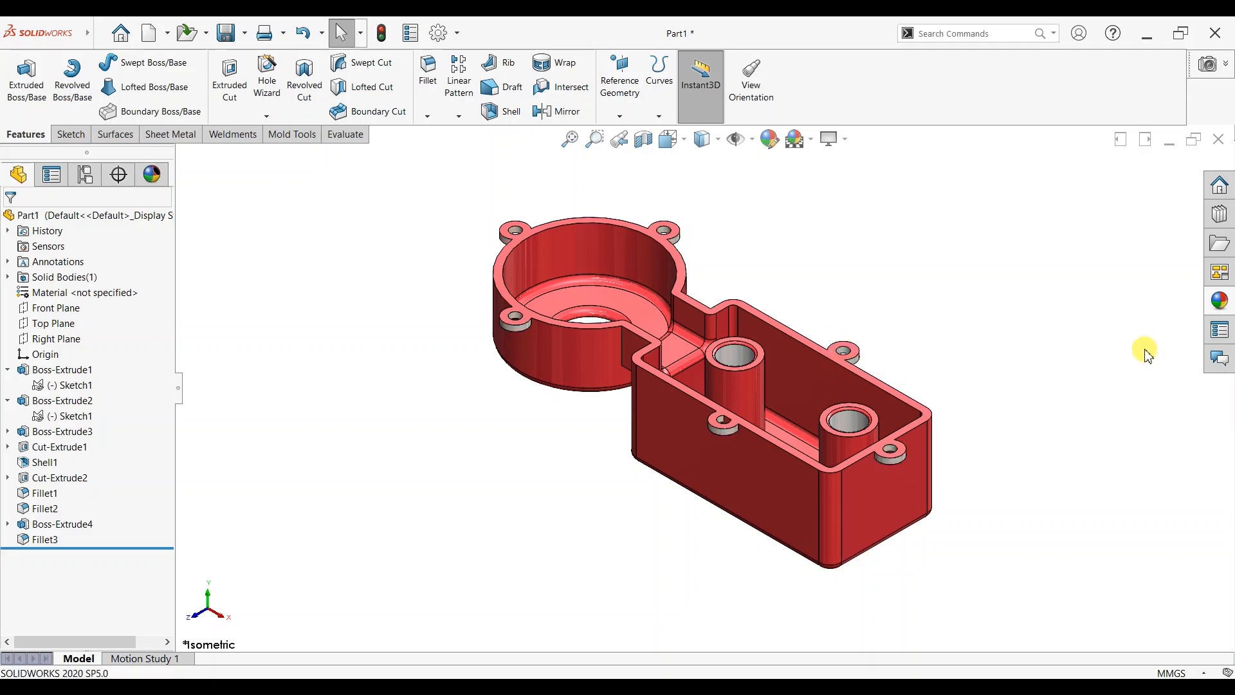
Inspect the coloured housing from several angles and in a lengthwise section view
{"action": "middle_click_drag", "start_coordinate": [1019, 400], "coordinate": [909, 373]}
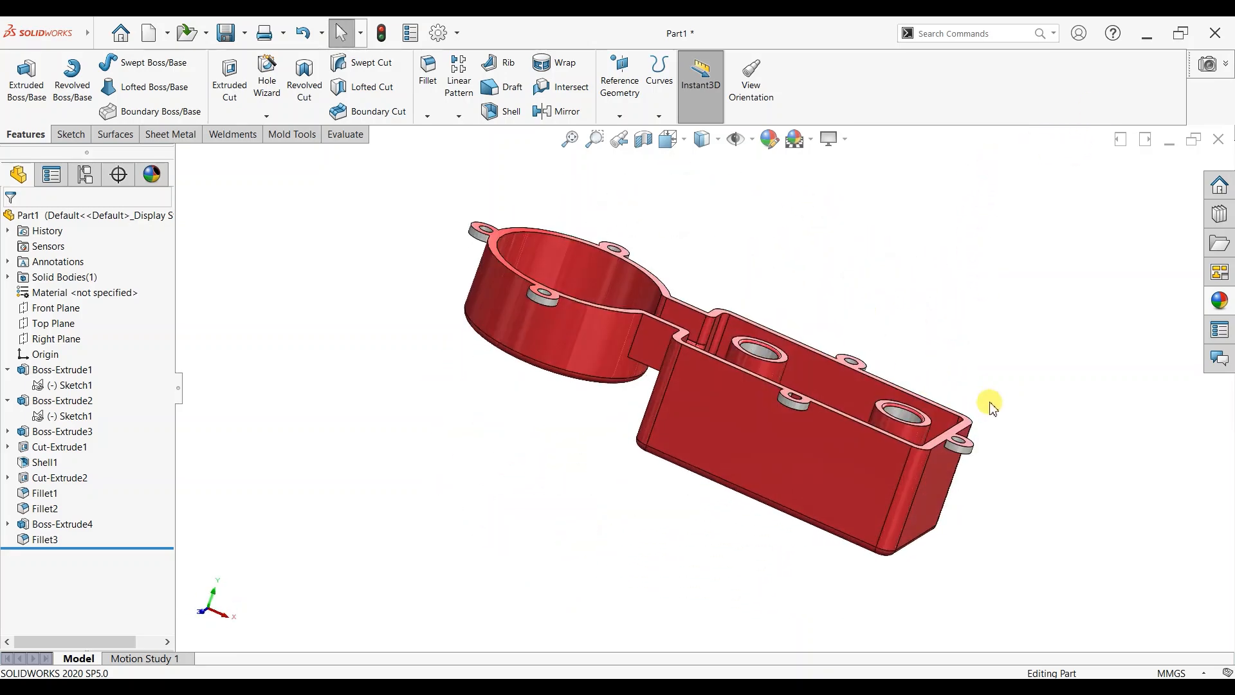
{"action": "key", "text": "space"}
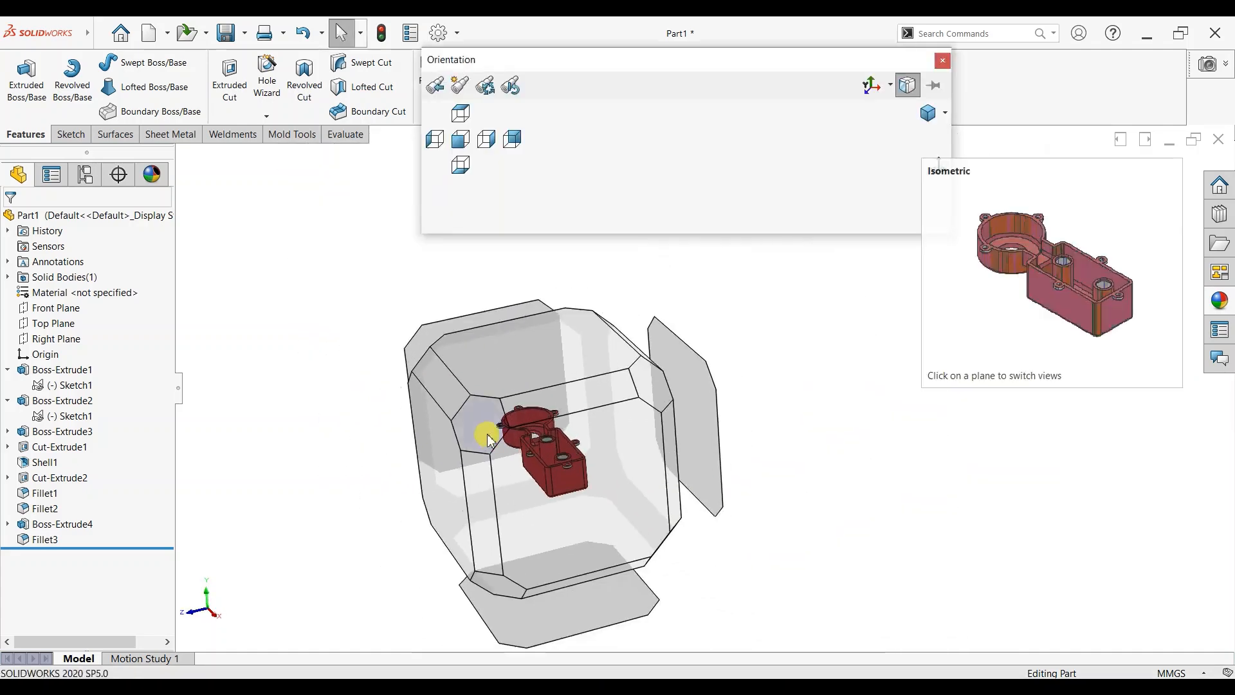
{"action": "key", "text": "ctrl+7"}
{"action": "left_click", "coordinate": [644, 139]}
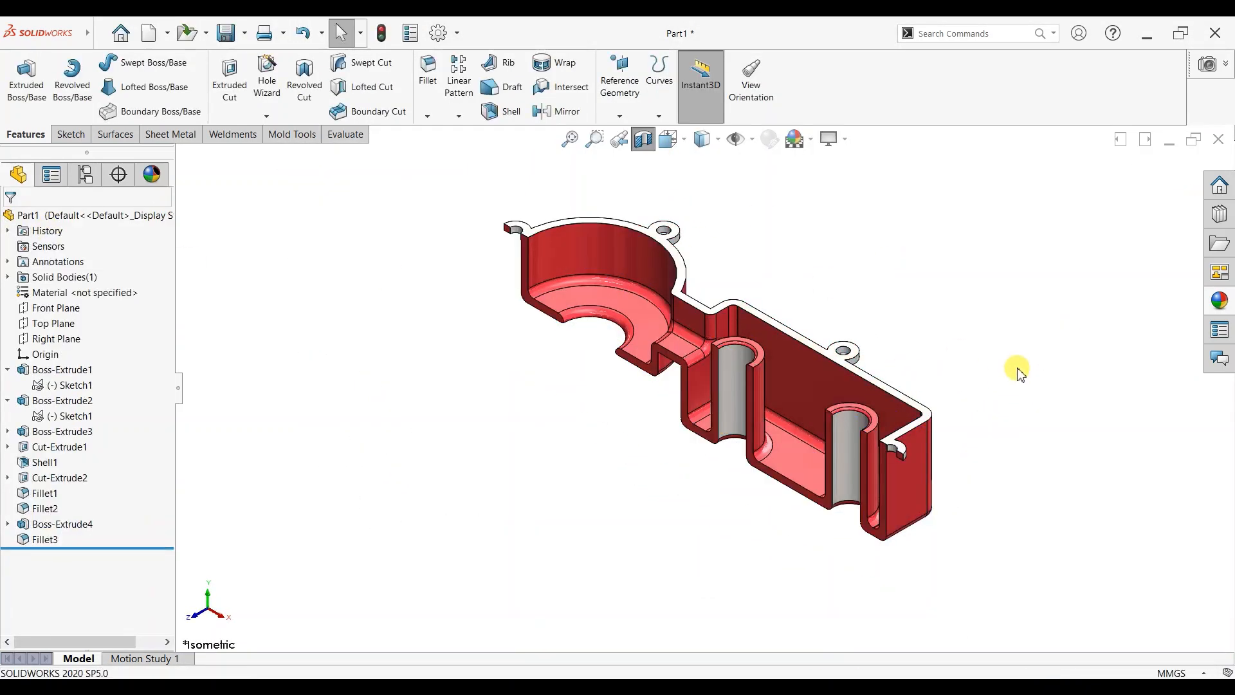
{"action": "scroll", "coordinate": [1015, 367], "scroll_direction": "down", "scroll_amount": 1}
{"action": "scroll", "coordinate": [1015, 367], "scroll_direction": "up", "scroll_amount": 1}
{"action": "middle_click_drag", "start_coordinate": [1015, 367], "coordinate": [920, 347]}
{"action": "left_click", "coordinate": [644, 139]}
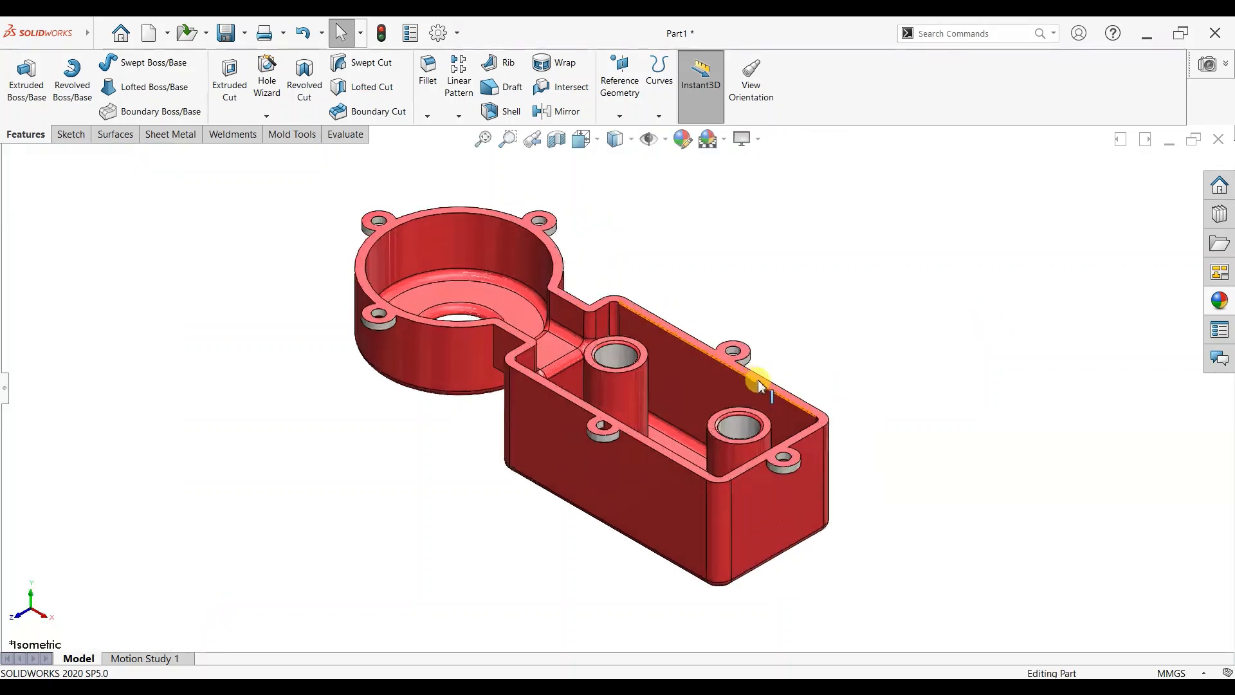
Return to the isometric view, examine the interior in a section on the Front Plane, and turn the section off
{"action": "middle_click_drag", "start_coordinate": [987, 473], "coordinate": [725, 433]}
{"action": "key", "text": "space"}
{"action": "left_click", "coordinate": [476, 432]}
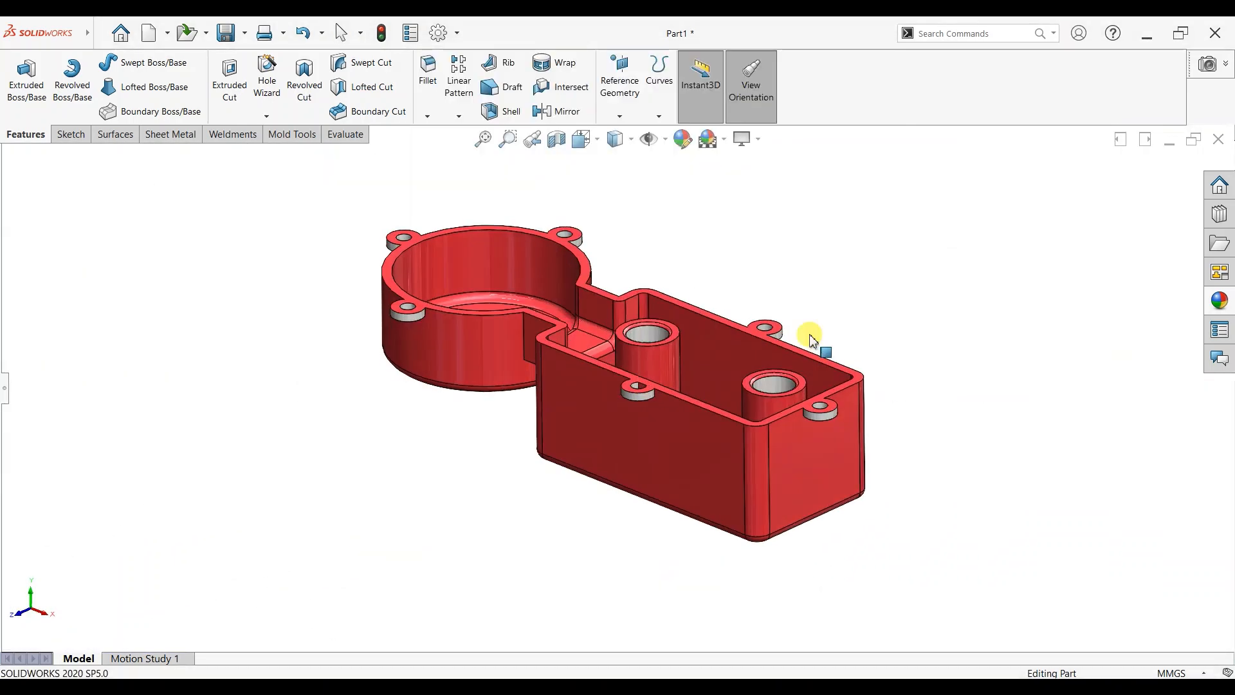
{"action": "left_click", "coordinate": [557, 139]}
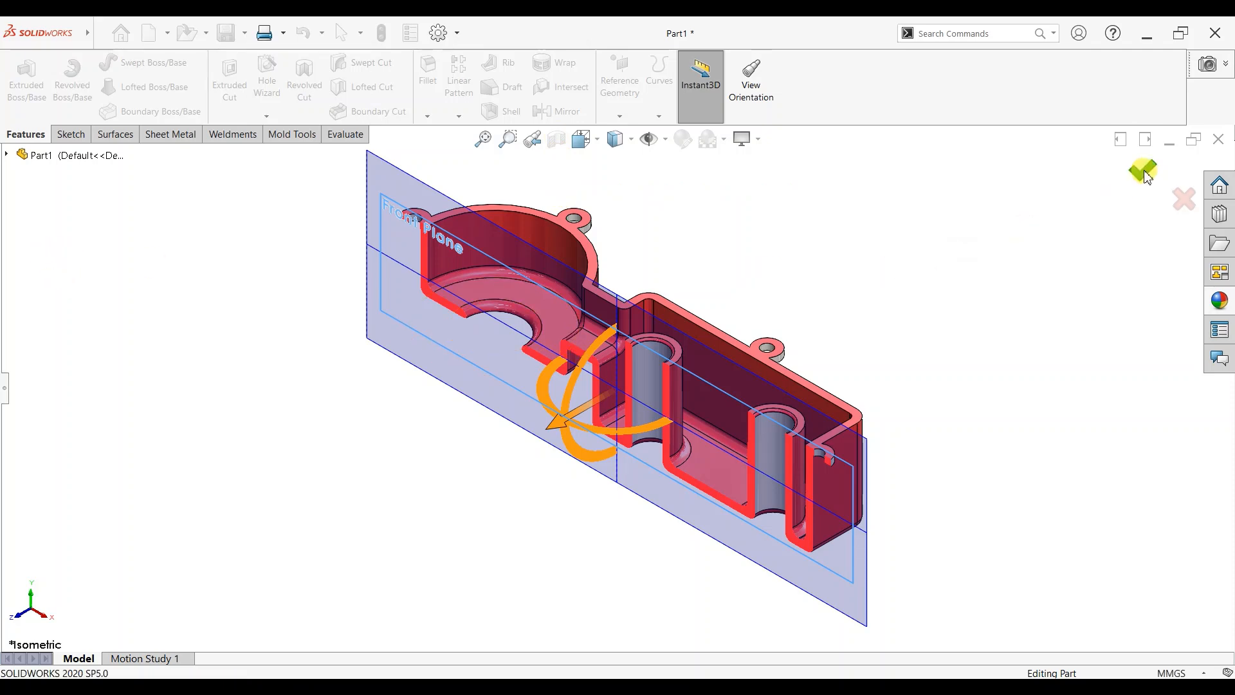
{"action": "left_click", "coordinate": [1144, 172]}
{"action": "middle_click_drag", "start_coordinate": [901, 474], "coordinate": [849, 493]}
{"action": "left_click", "coordinate": [564, 145]}
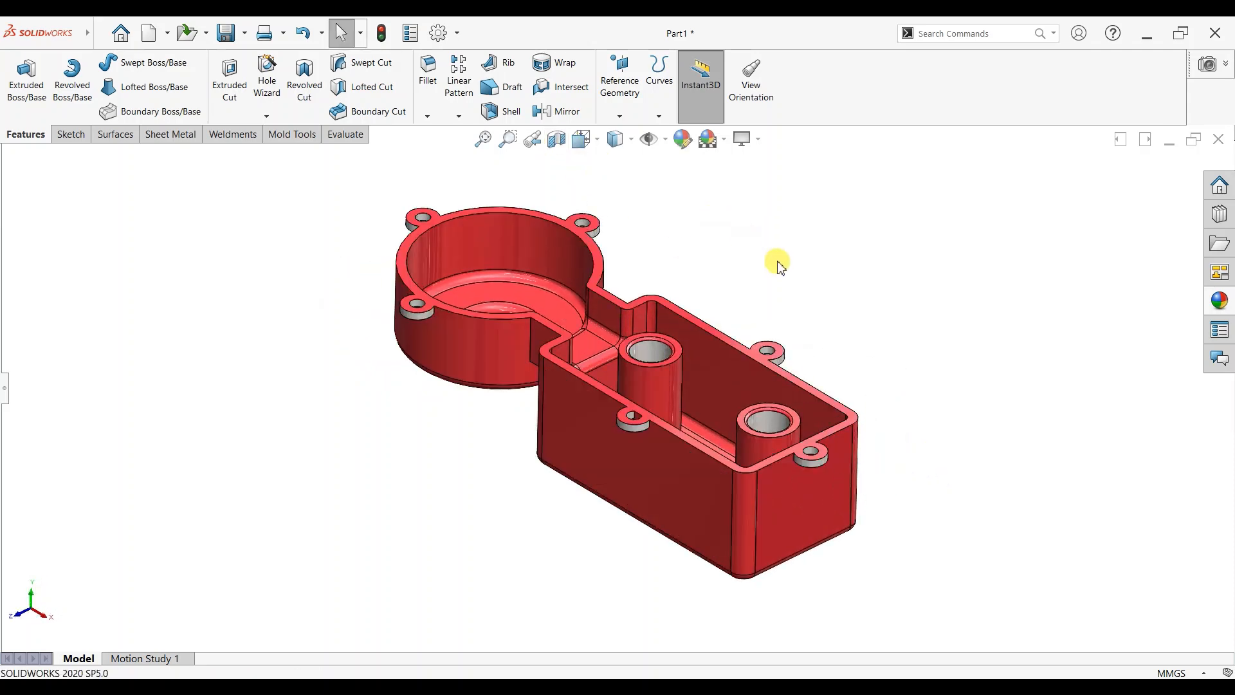